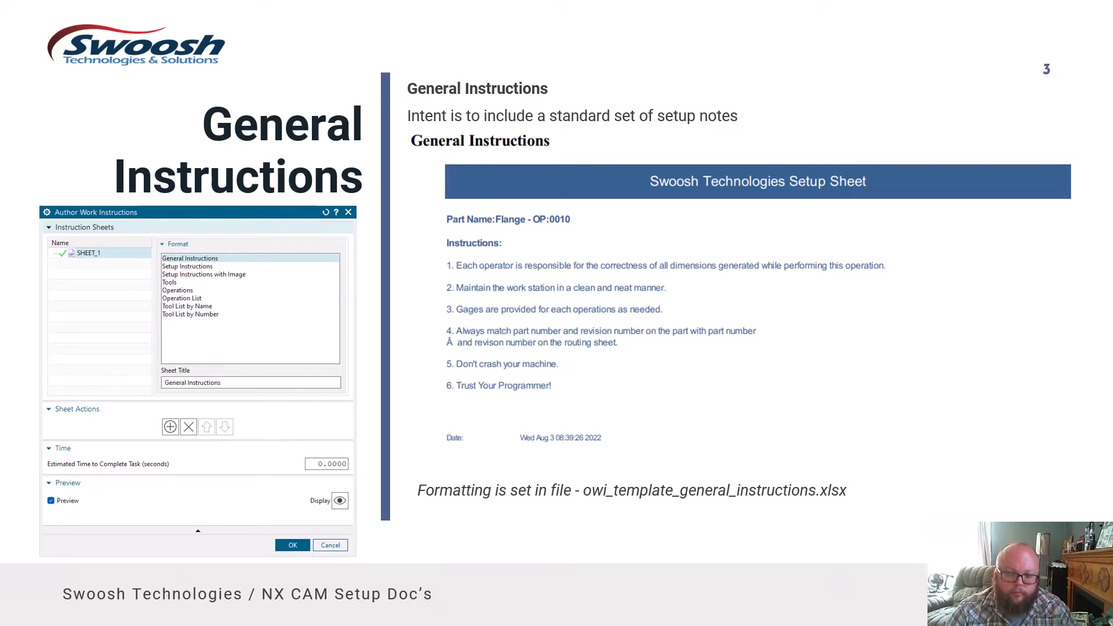
# Step: Switch to NX and create a Documentation operation in the PROGRAM group with geometry and method set to NONE
pyautogui.press('super+Tab')
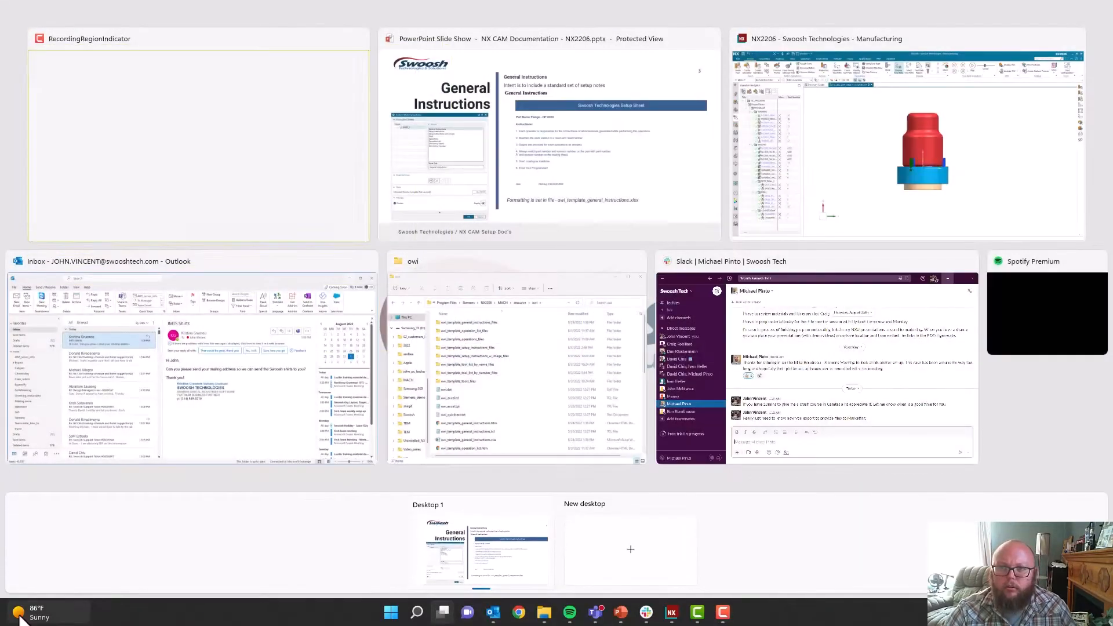
pyautogui.click(849, 174)
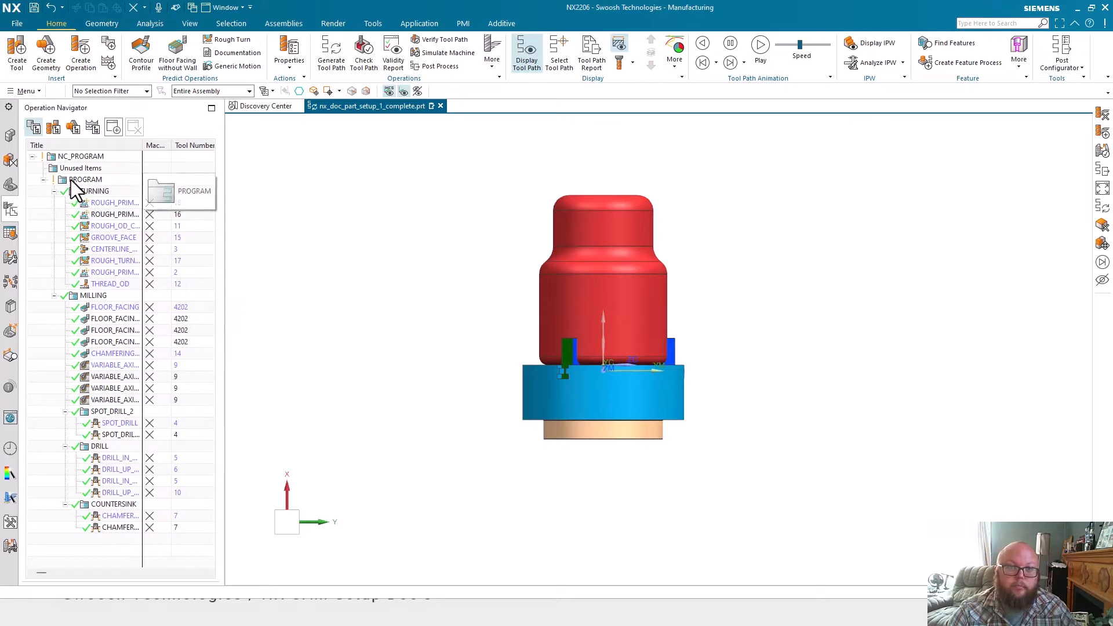
pyautogui.click(79, 58)
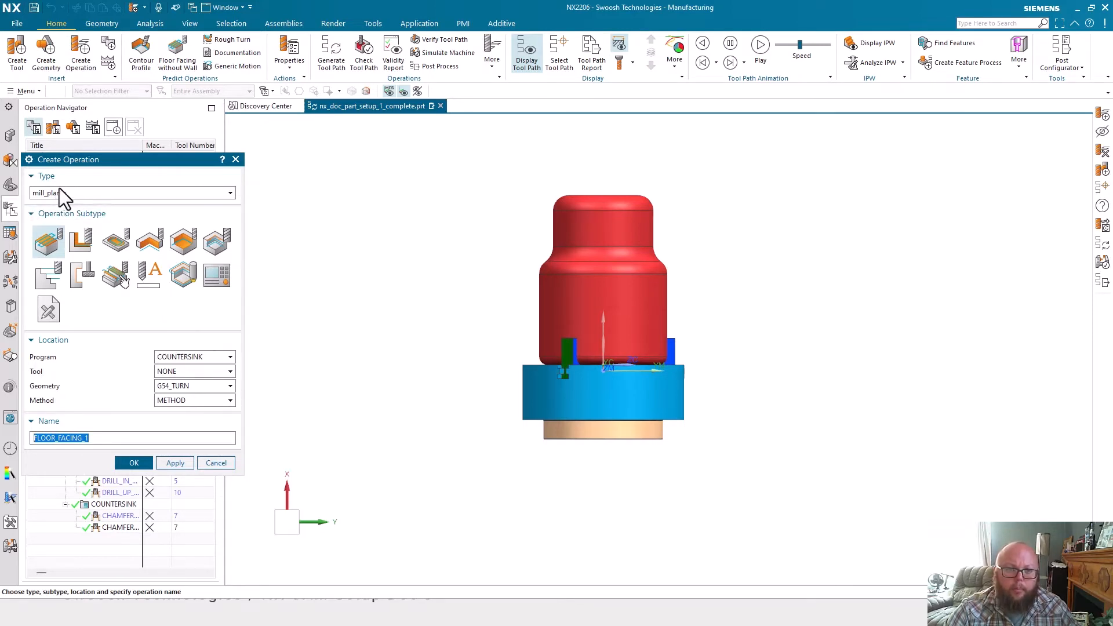
pyautogui.click(55, 319)
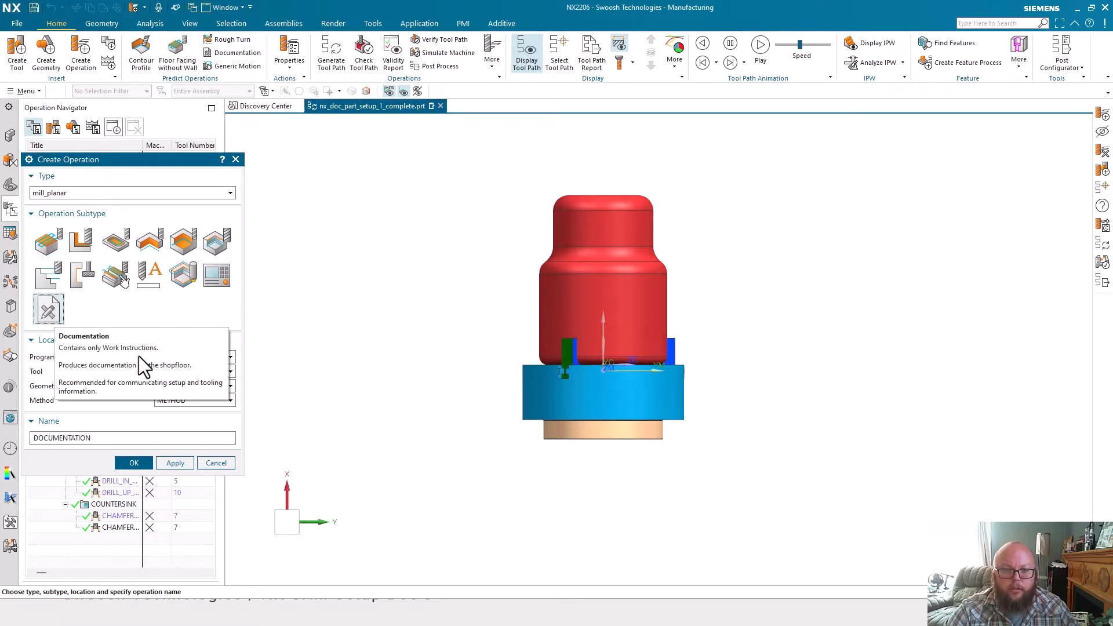
pyautogui.click(224, 357)
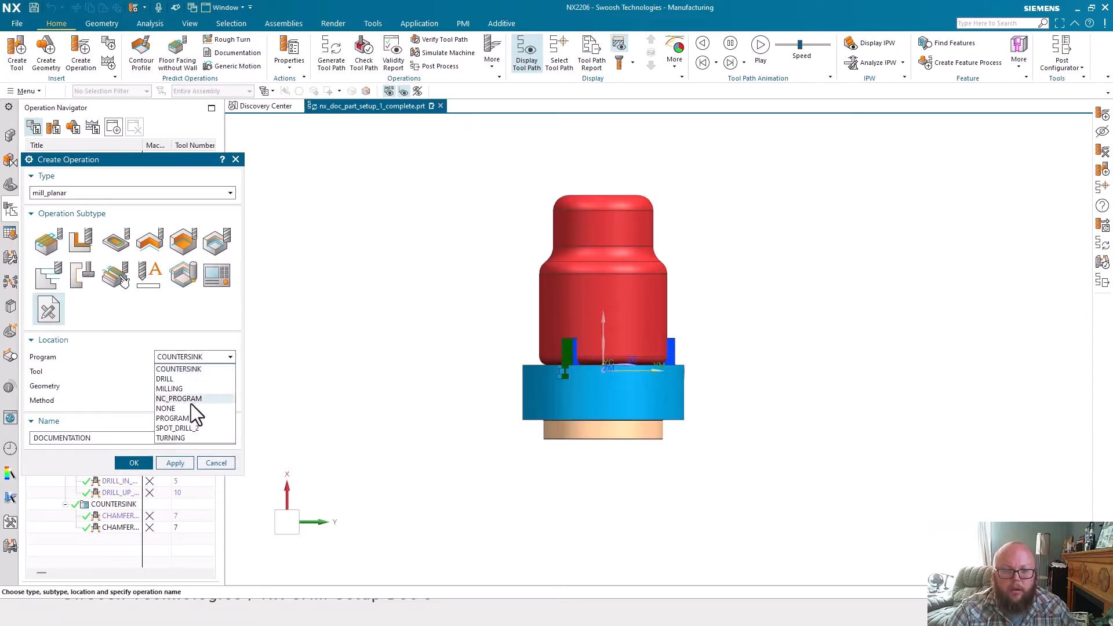
pyautogui.click(186, 418)
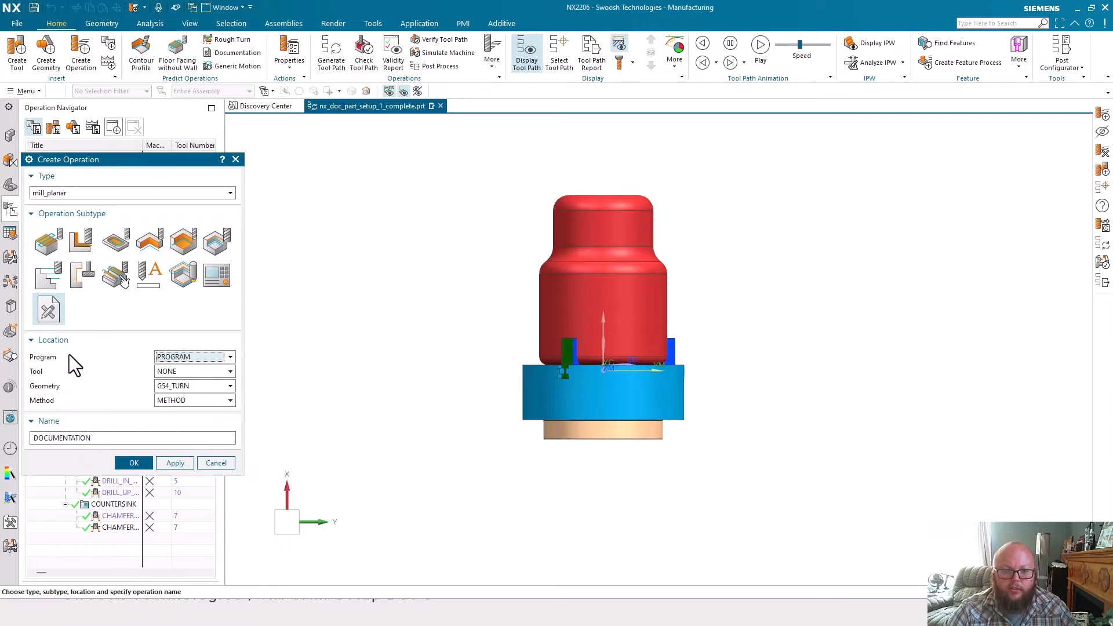
pyautogui.click(180, 387)
pyautogui.click(180, 422)
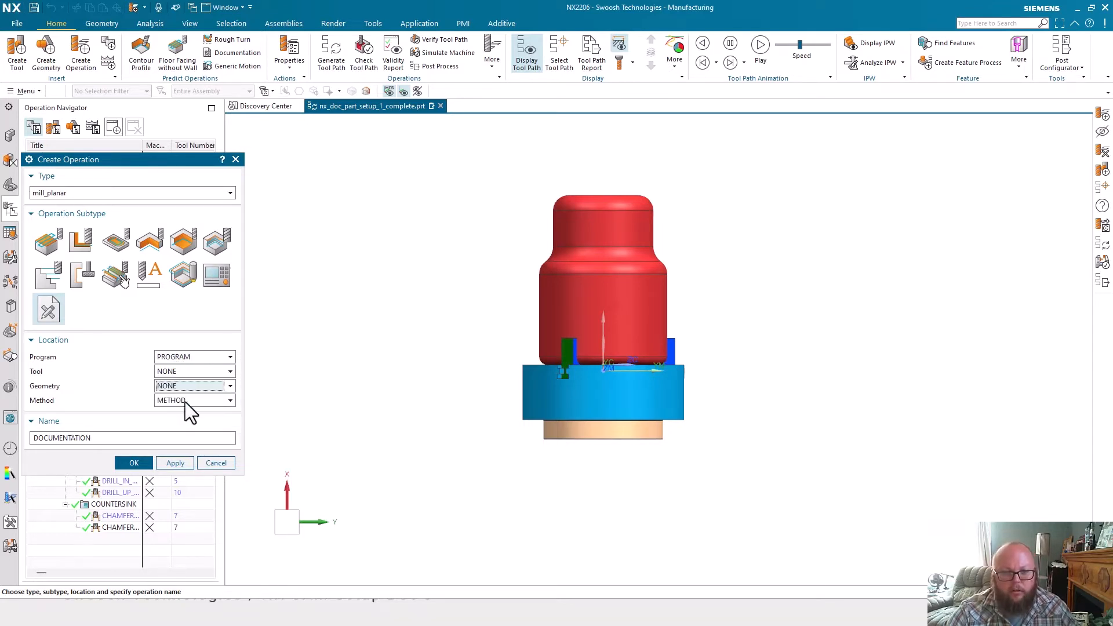
pyautogui.click(184, 401)
pyautogui.click(176, 436)
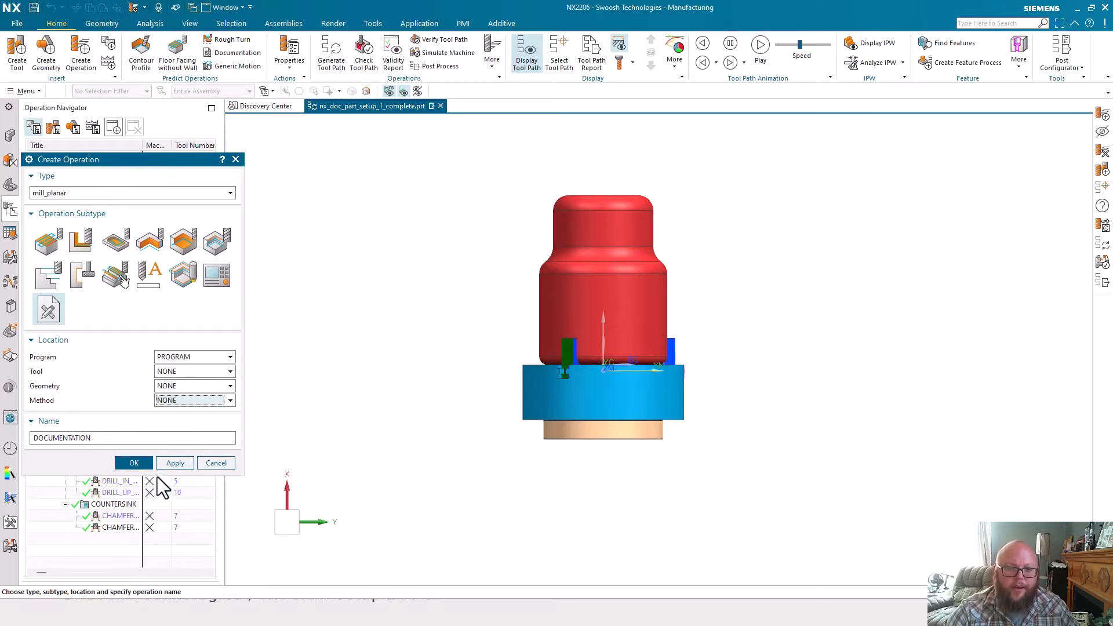
pyautogui.click(135, 463)
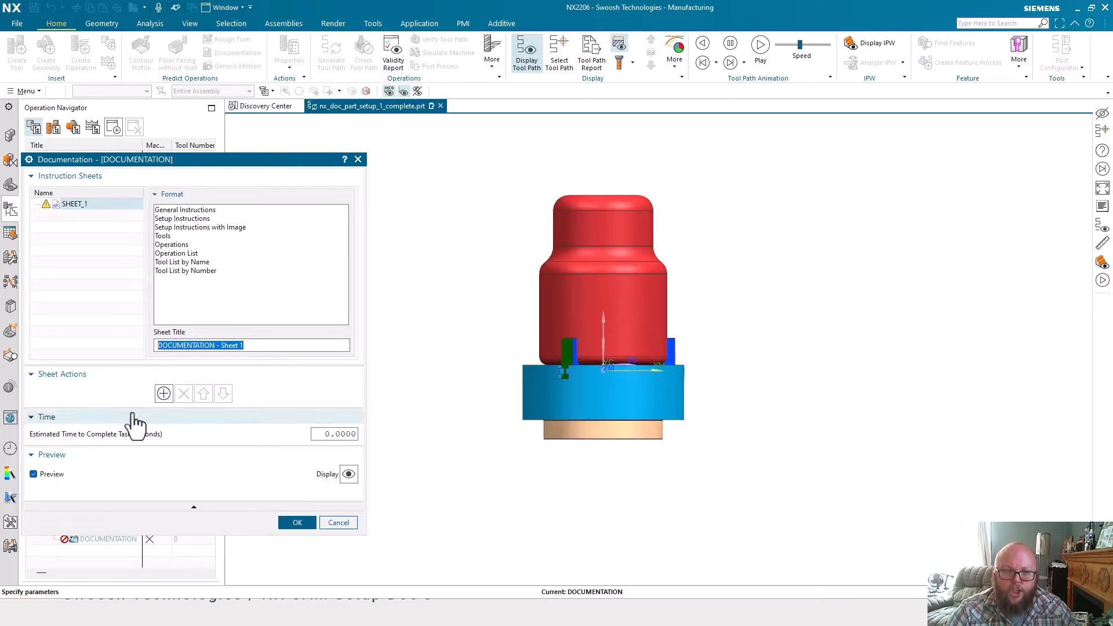
# Step: Assign the General Instructions format to the first sheet and review the part name and operation number in its preview
pyautogui.click(168, 210)
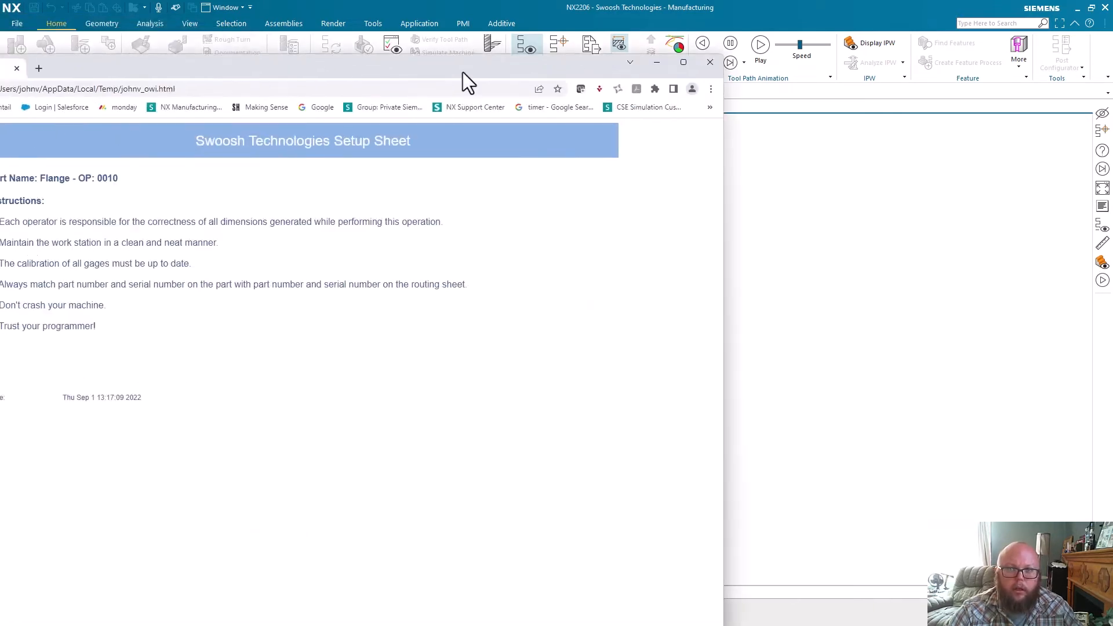
pyautogui.moveTo(737, 35); pyautogui.dragTo(702, 23)
pyautogui.doubleClick(707, 13)
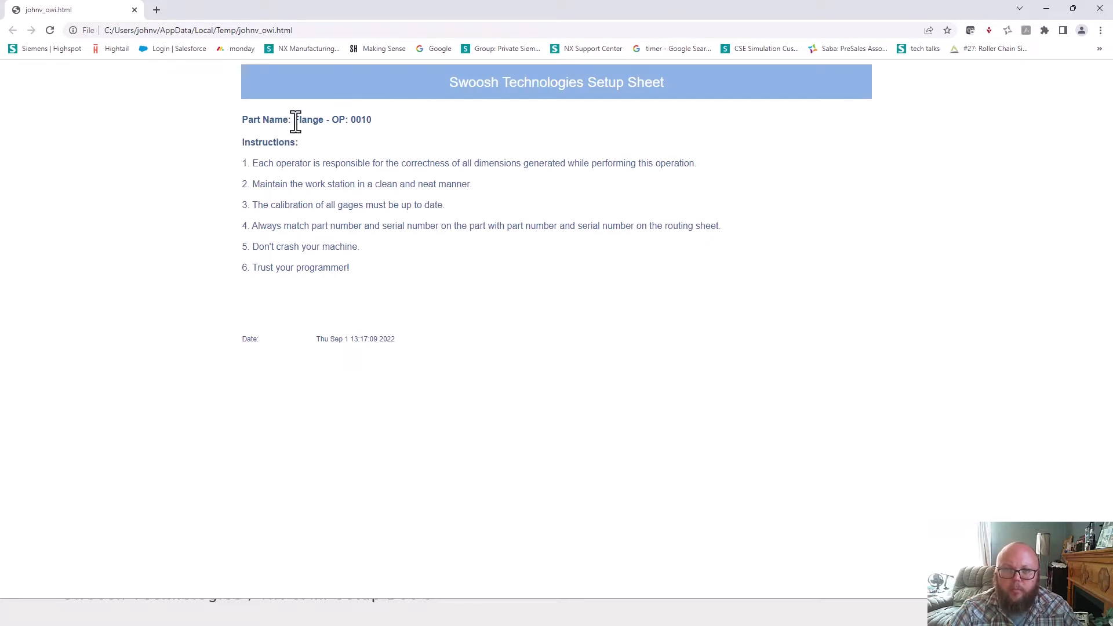
pyautogui.moveTo(294, 119); pyautogui.dragTo(323, 124)
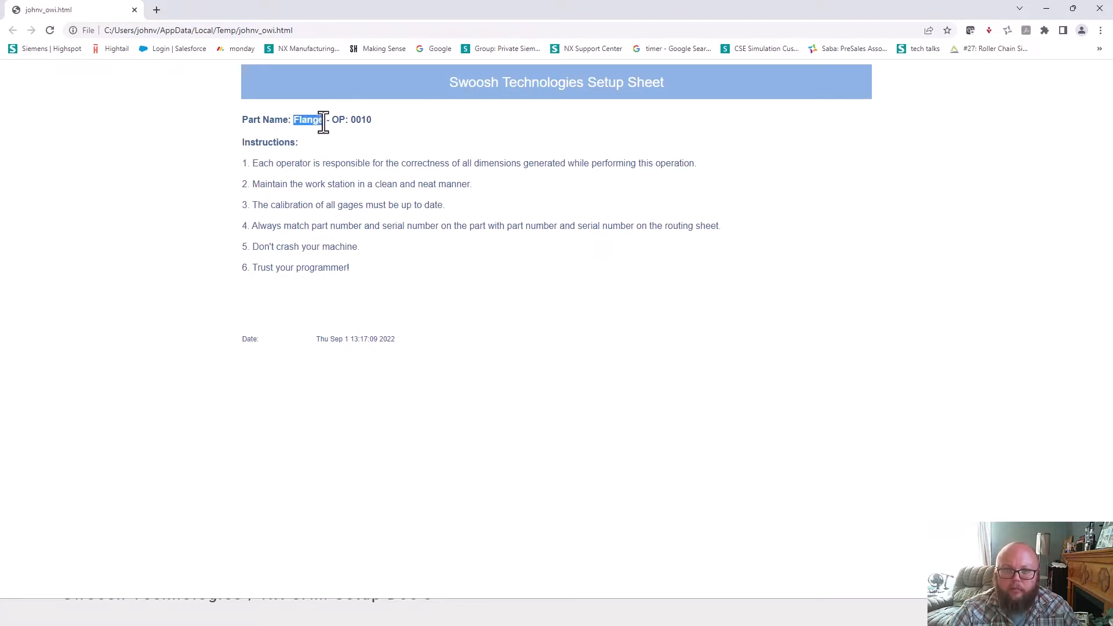
pyautogui.doubleClick(359, 120)
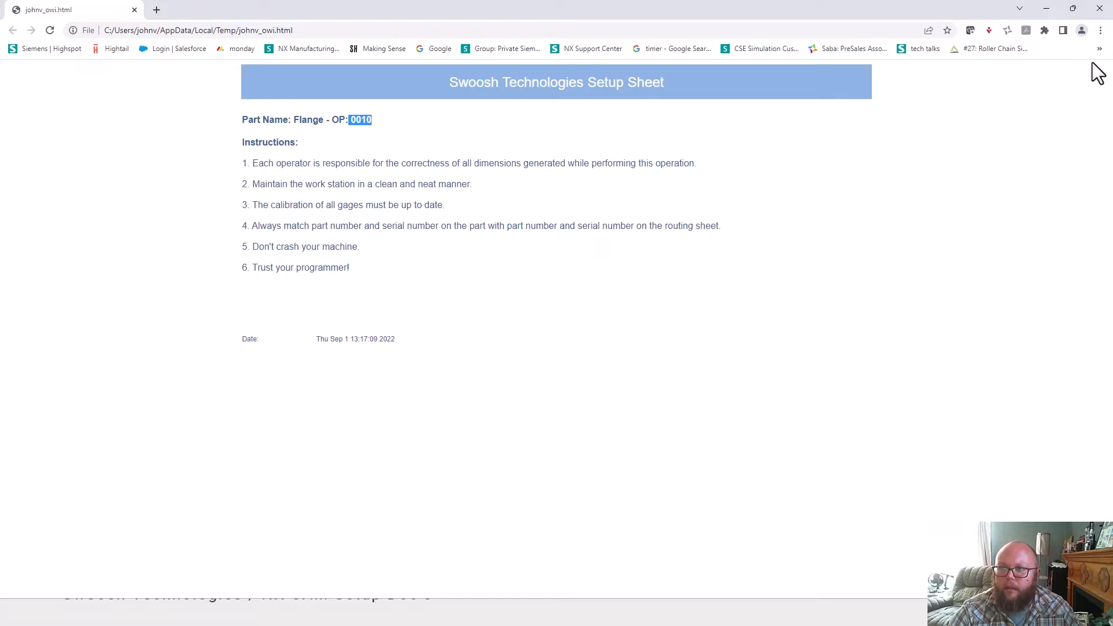
pyautogui.click(1101, 10)
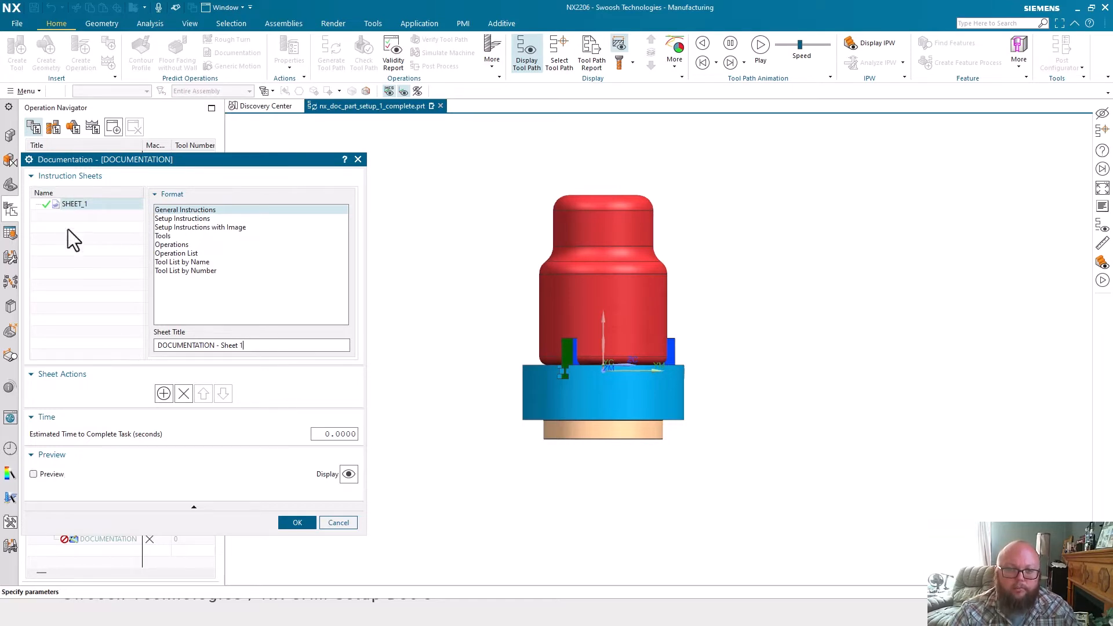
# Step: Title the first instruction sheet "General Info"
pyautogui.click(62, 204)
pyautogui.moveTo(253, 345); pyautogui.dragTo(12, 341)
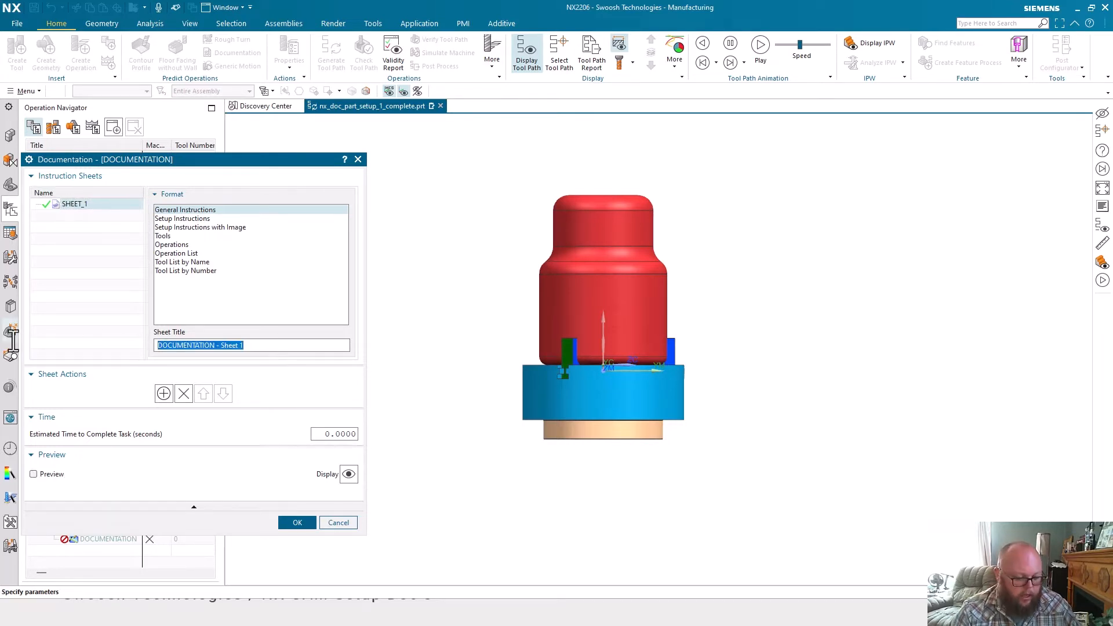
pyautogui.write('G')
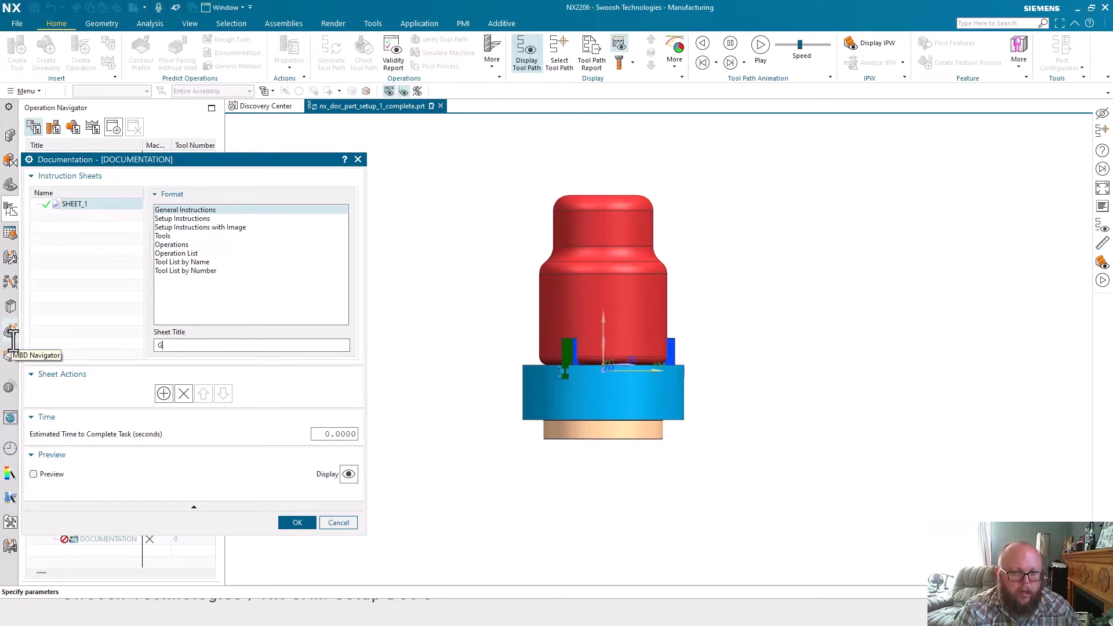
pyautogui.write('ener')
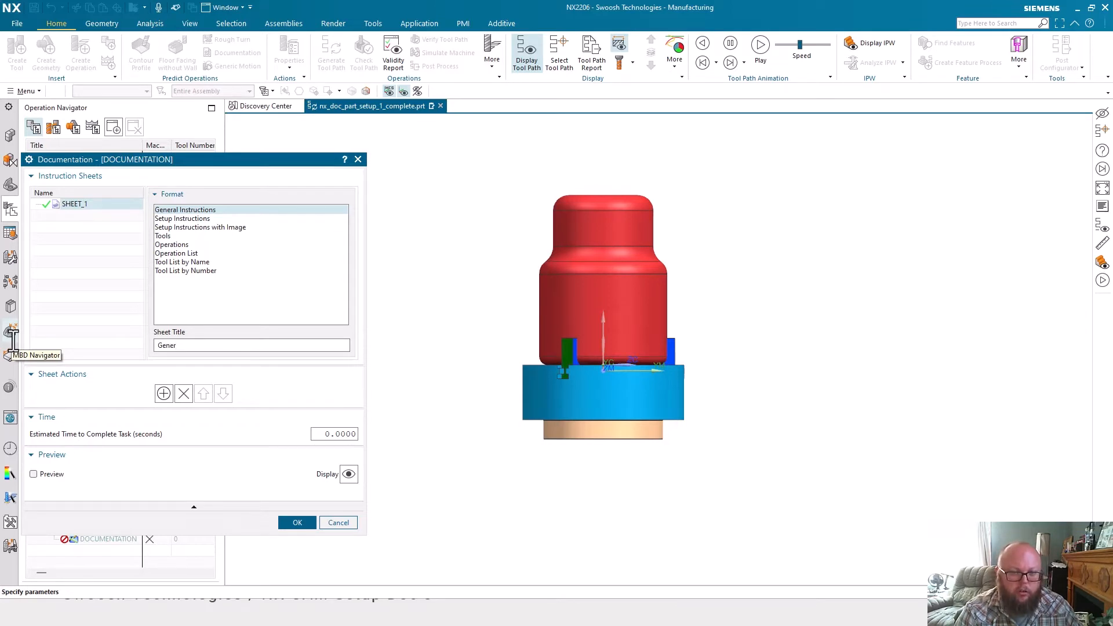
pyautogui.write('al ')
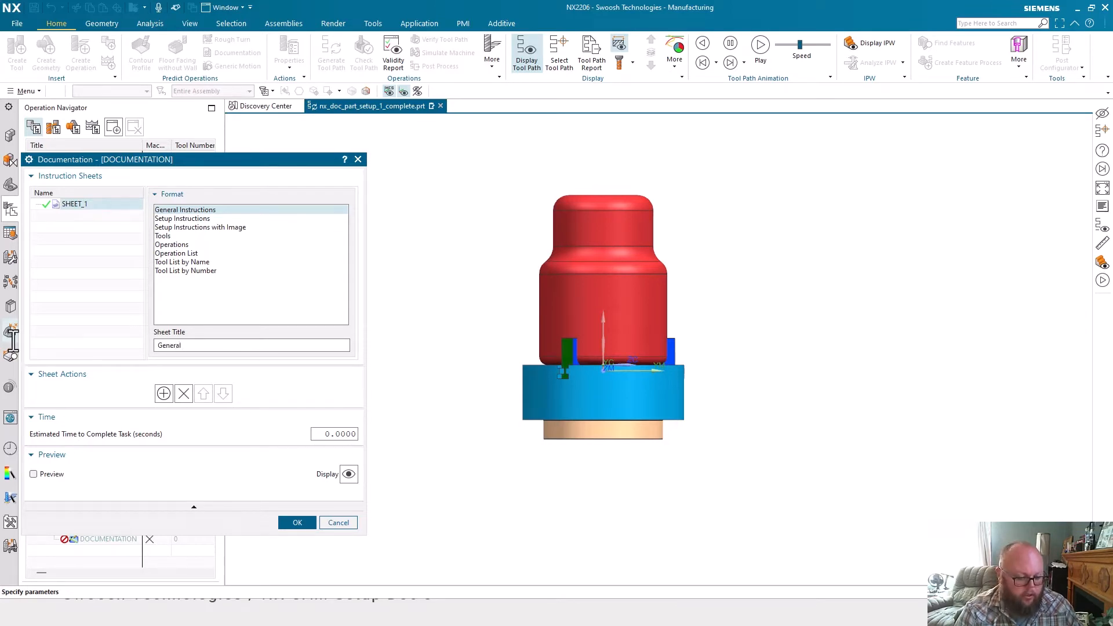
pyautogui.write('Info')
pyautogui.press('Return')
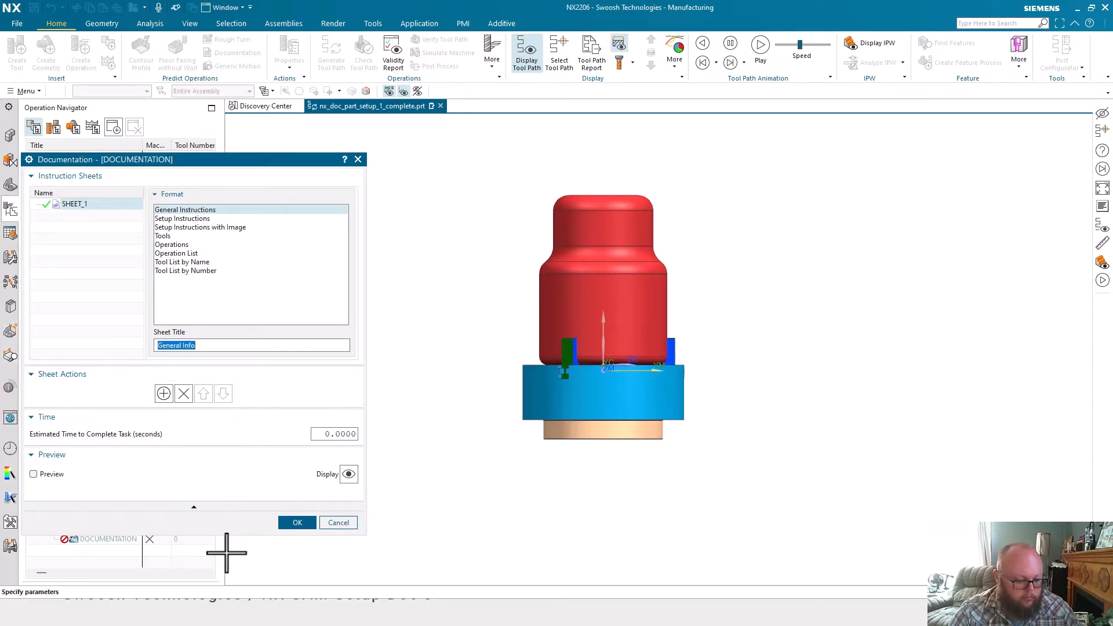
# Step: Switch to the PowerPoint slide show and advance to the Fixture Part Setup slide
pyautogui.press('super+Tab')
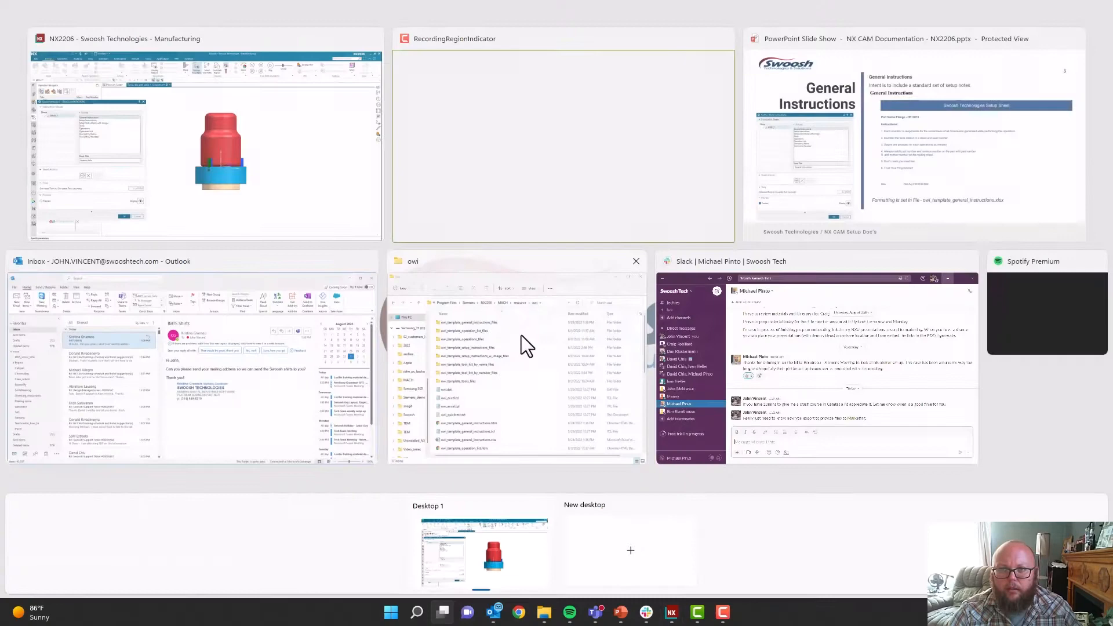
pyautogui.click(940, 154)
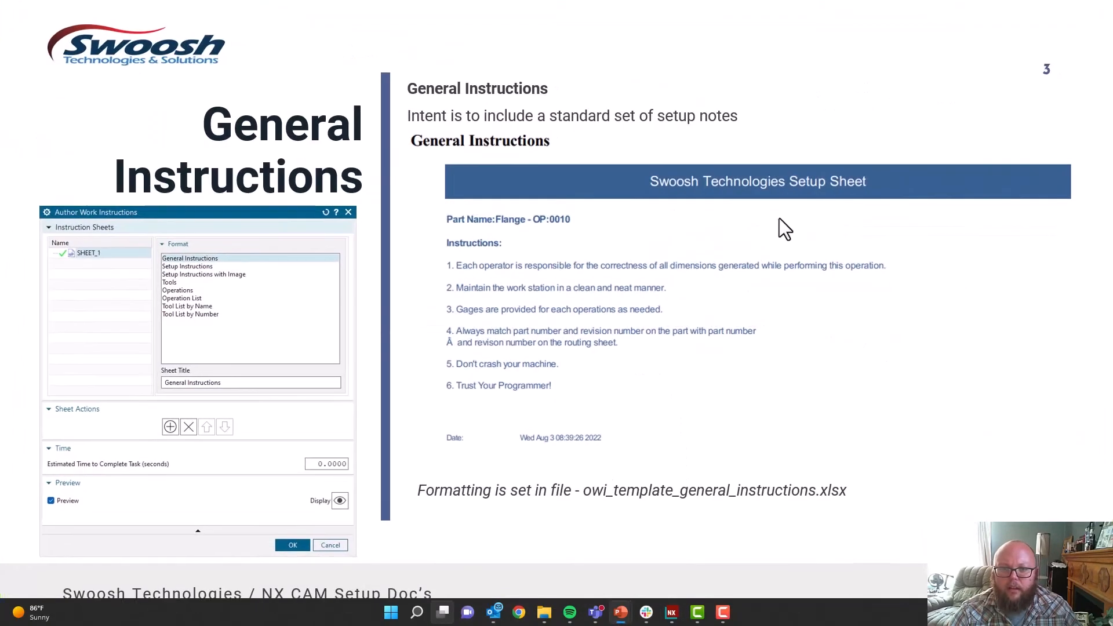
pyautogui.click(729, 308)
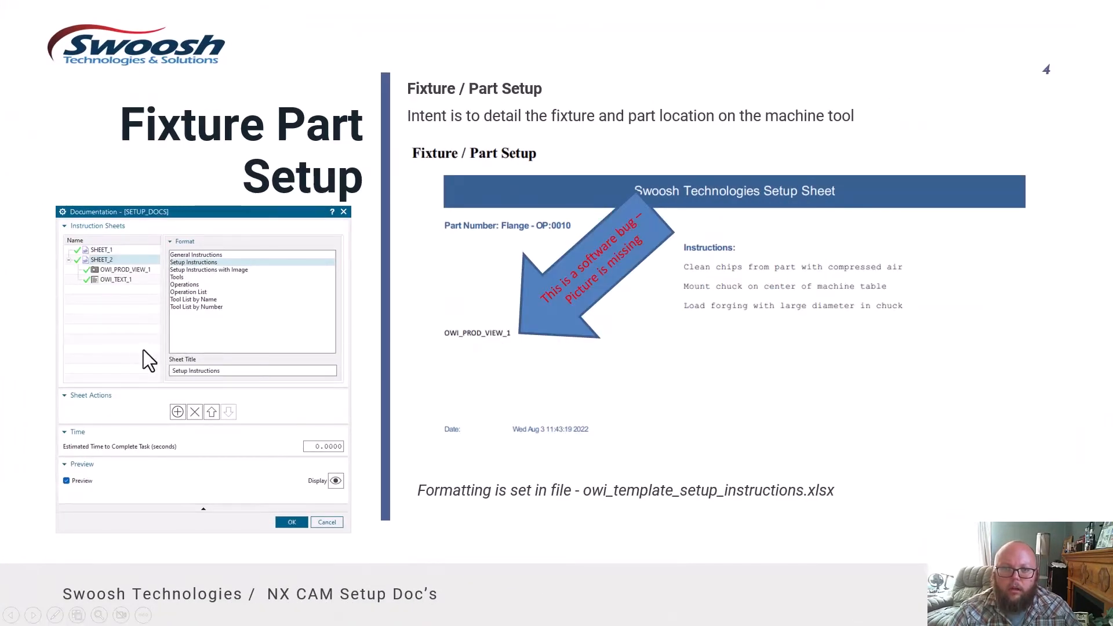
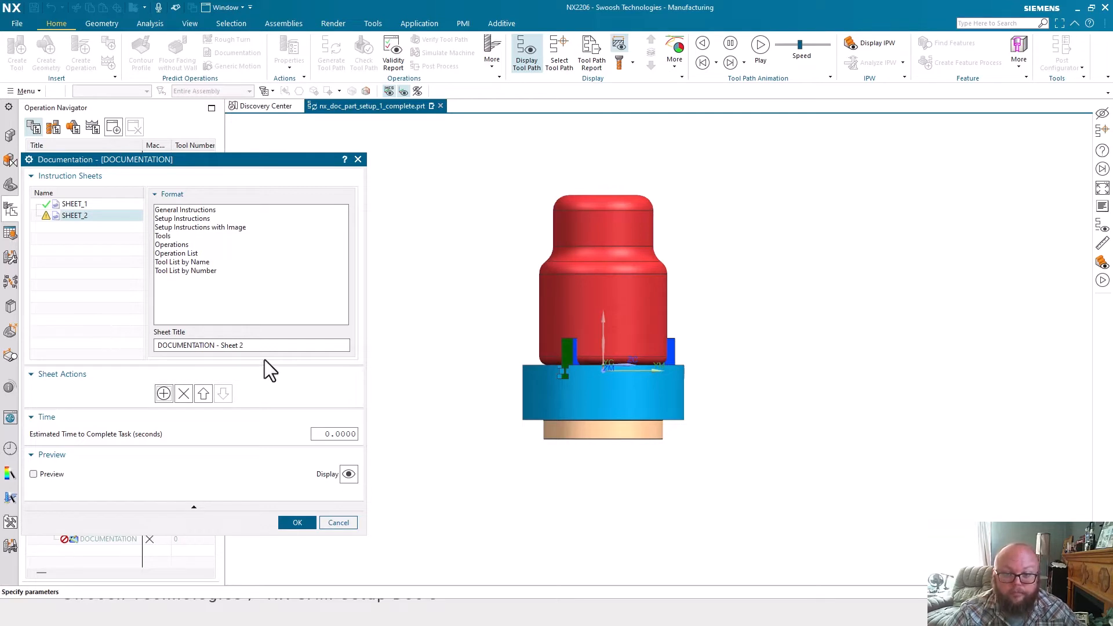
# Step: Assign the Setup Instructions format to the second sheet and title it "Setup Instructions"
pyautogui.moveTo(251, 346); pyautogui.dragTo(123, 341)
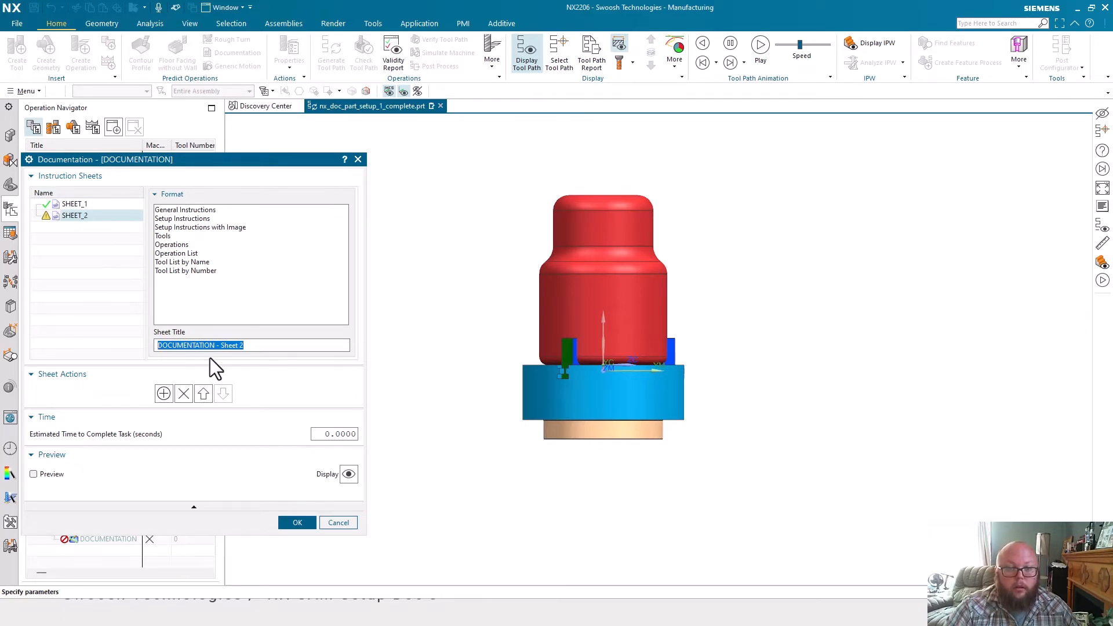
pyautogui.click(176, 218)
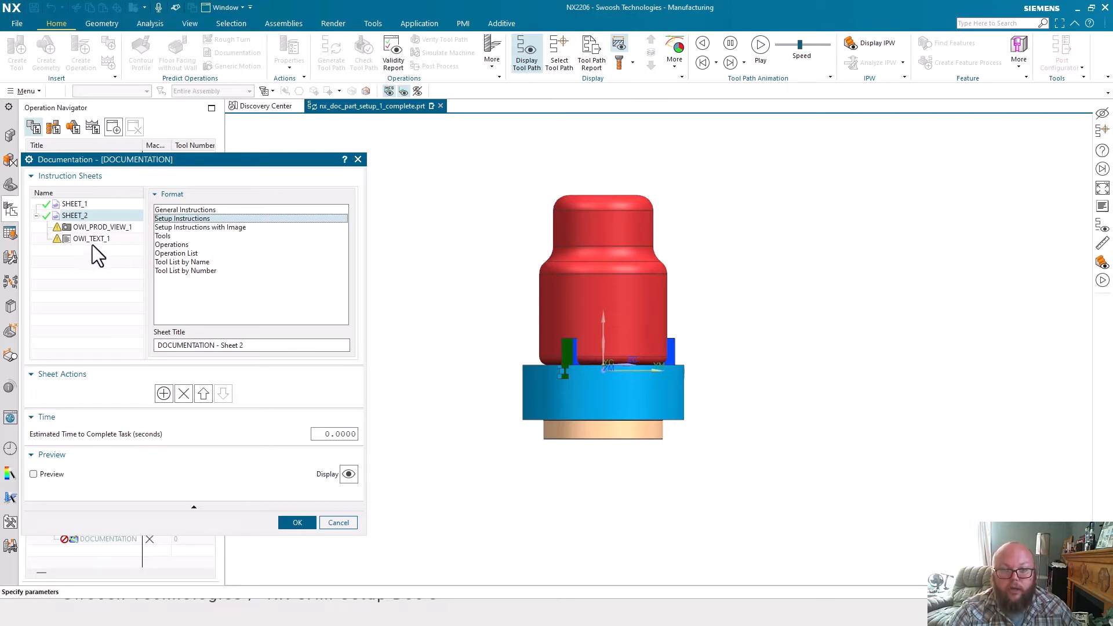
pyautogui.moveTo(255, 345); pyautogui.dragTo(109, 332)
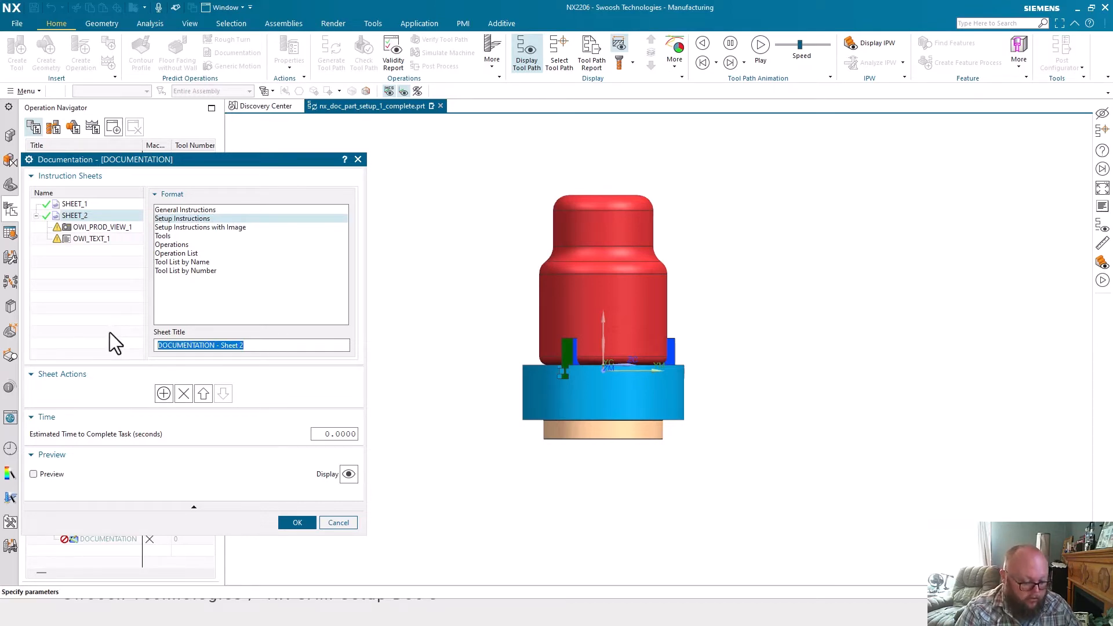
pyautogui.write('Set')
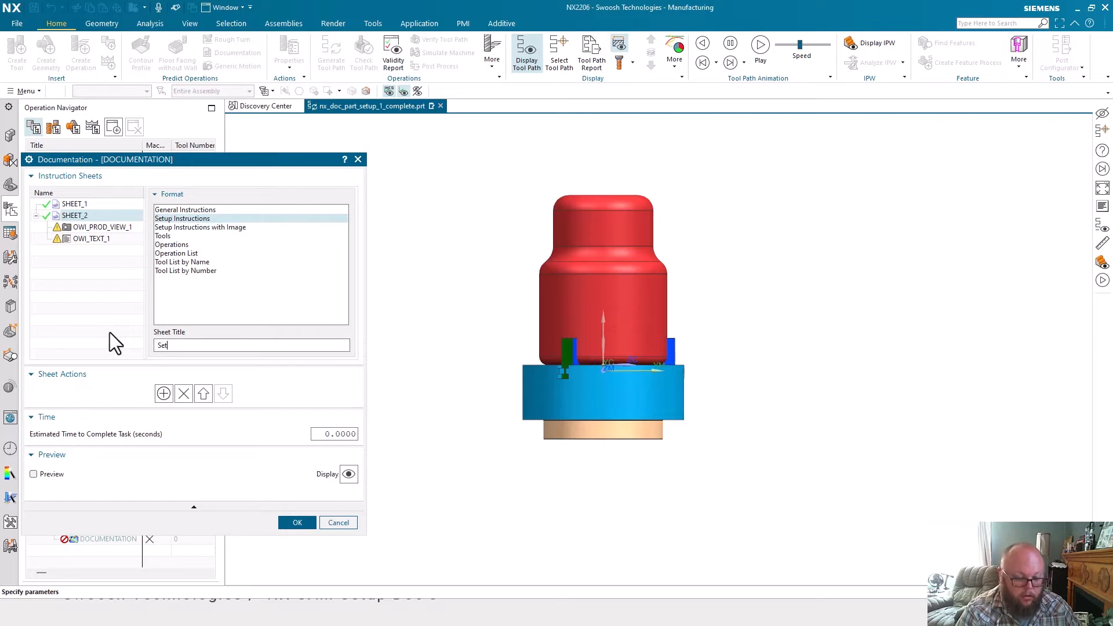
pyautogui.write('up Instruct')
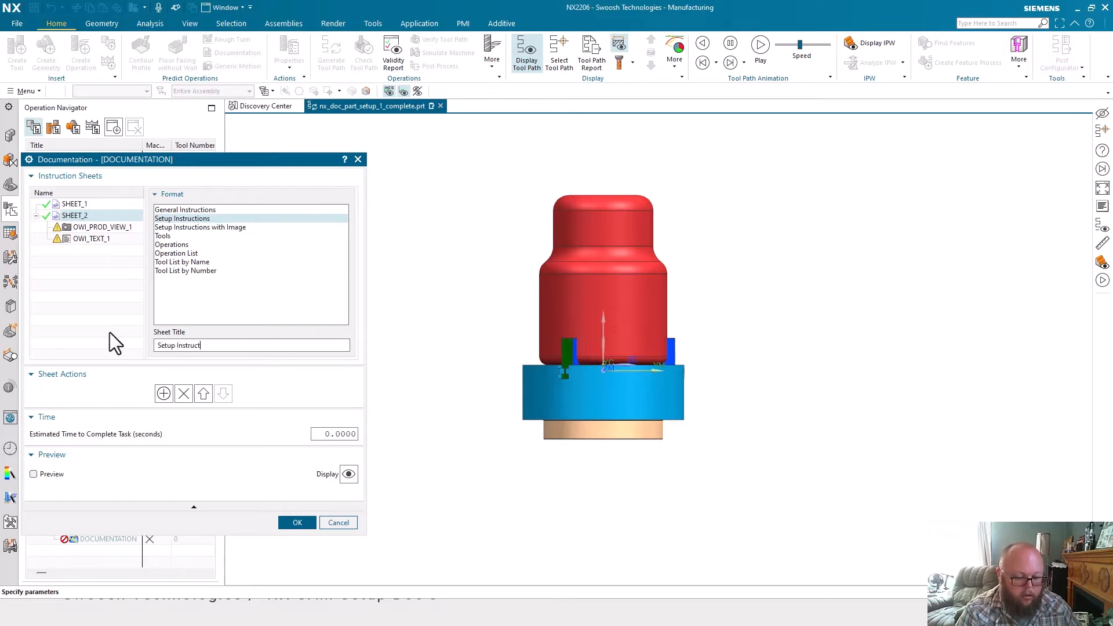
pyautogui.write('ions')
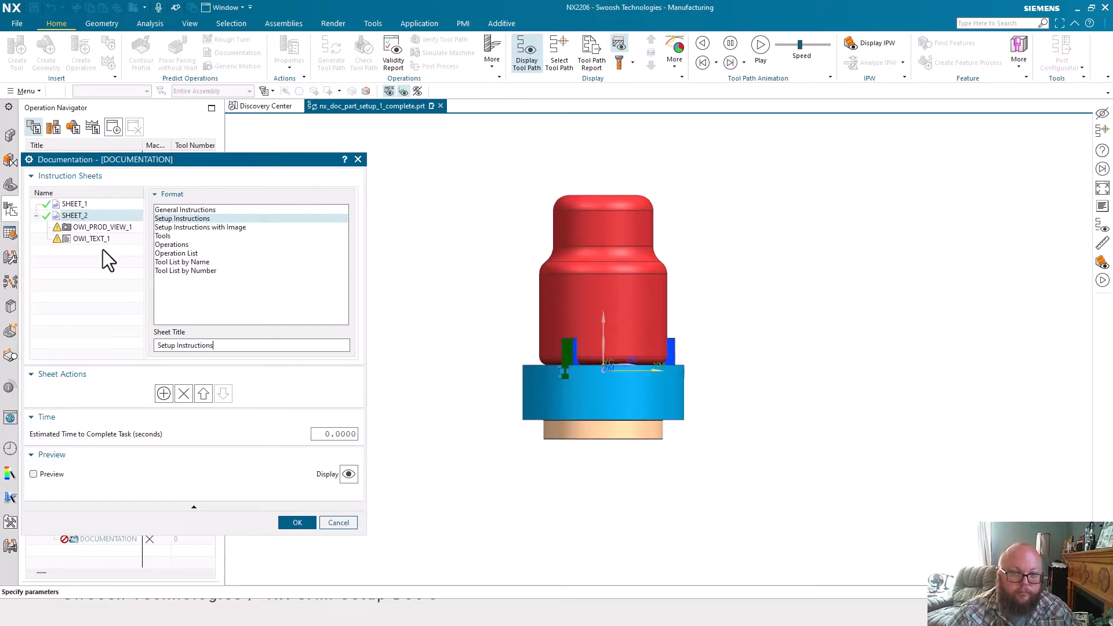
# Step: Set the camera of the second sheet's OWI_PROD_VIEW_1 to Isometric
pyautogui.click(95, 227)
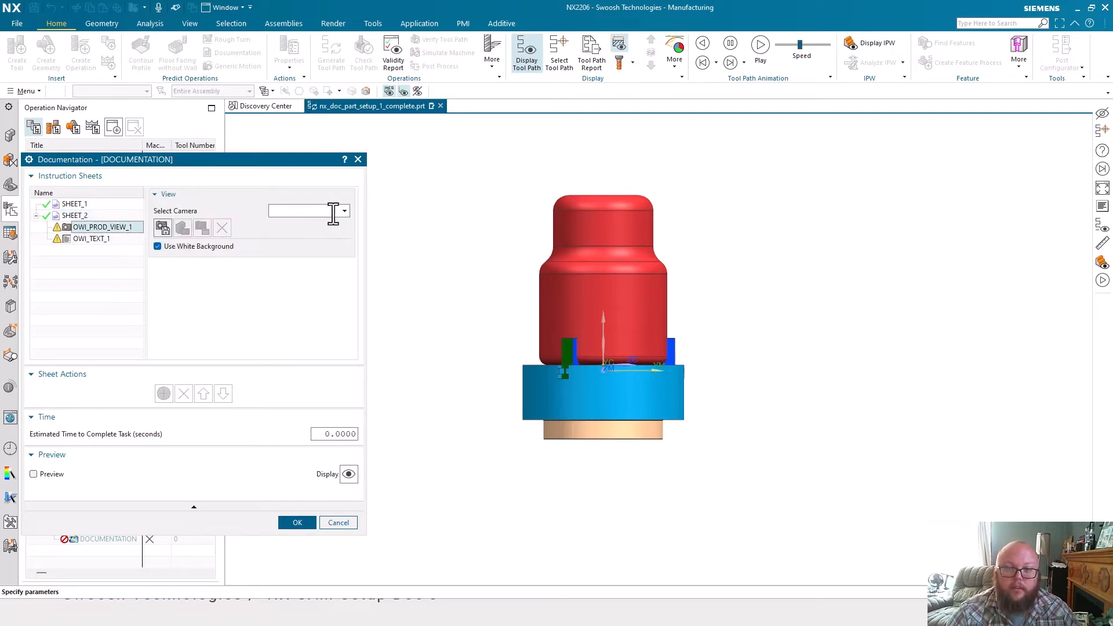
pyautogui.click(345, 212)
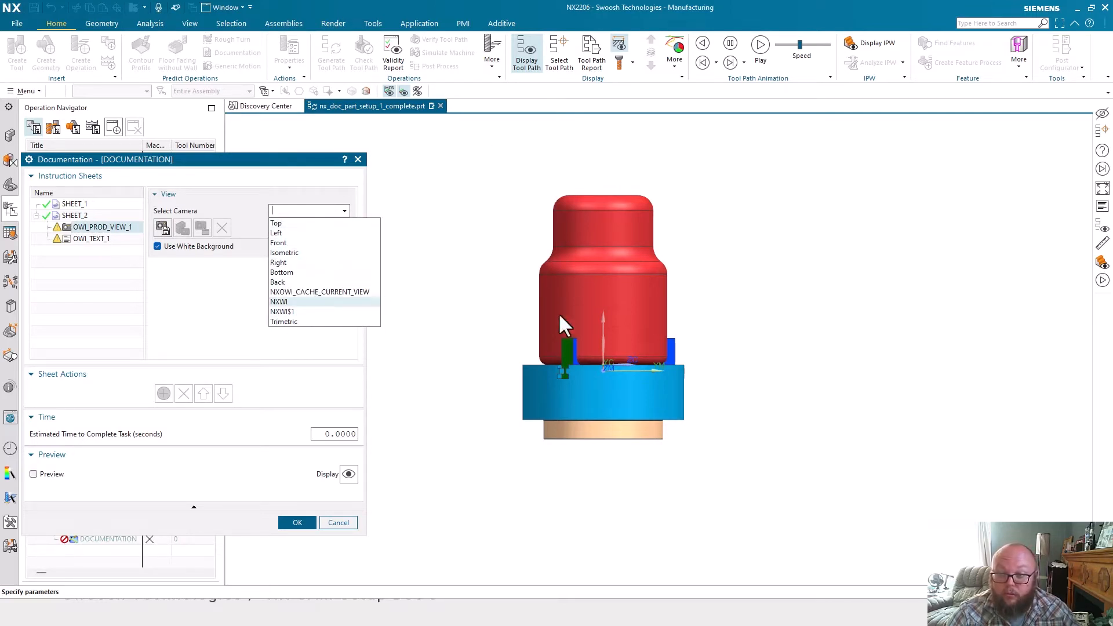
pyautogui.click(284, 253)
# Step: Insert the quick text "Review Fixture Diagram for this Setup" into the second sheet's OWI_TEXT_1
pyautogui.click(89, 239)
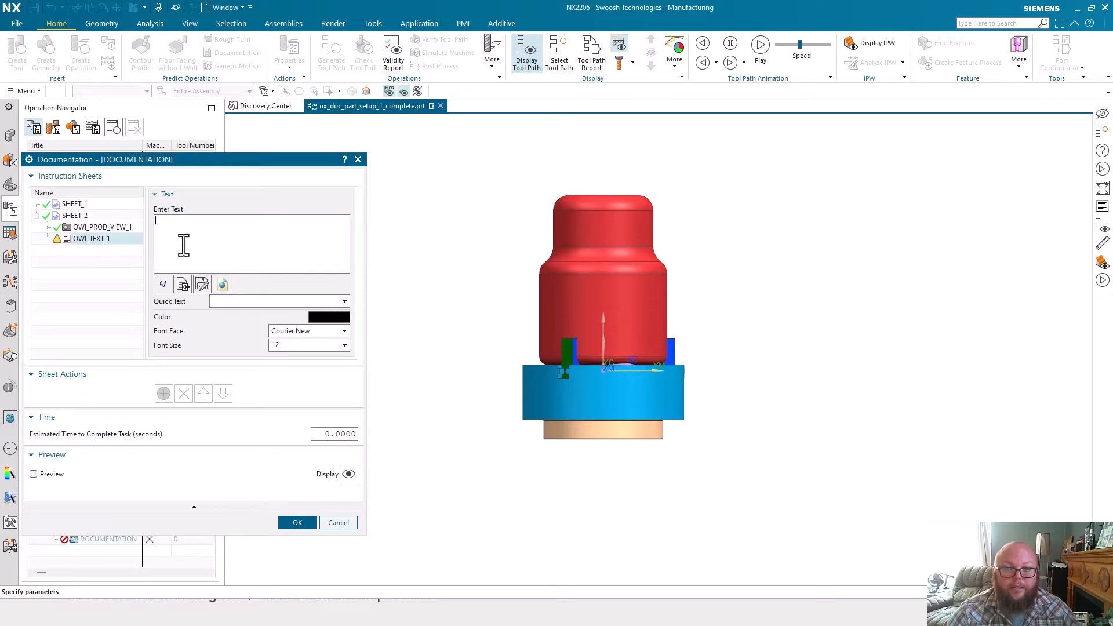
pyautogui.click(195, 225)
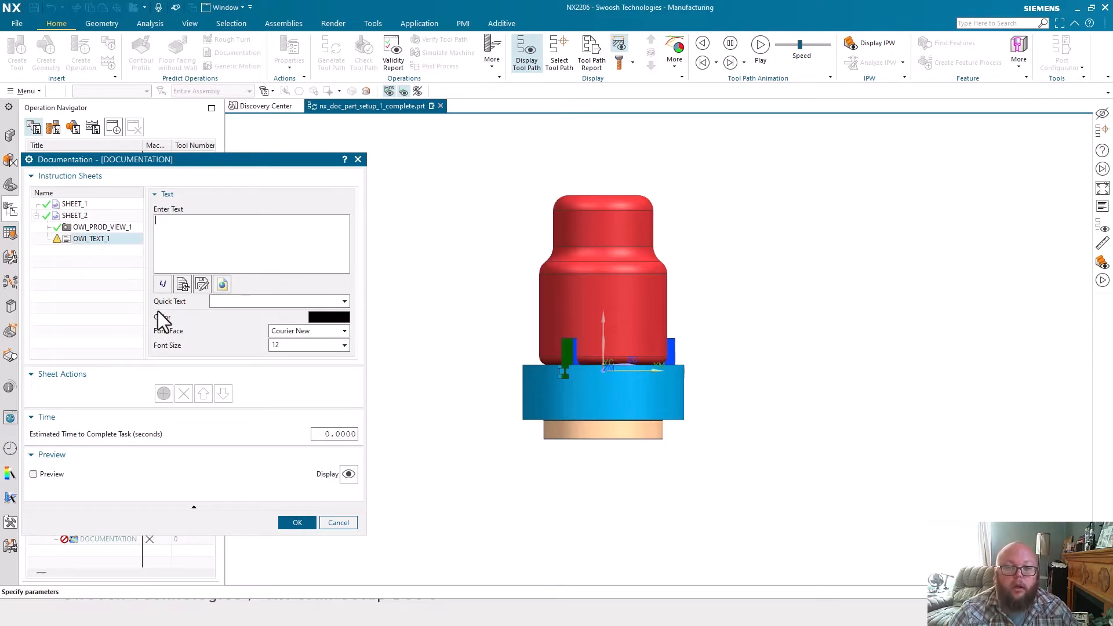
pyautogui.click(345, 302)
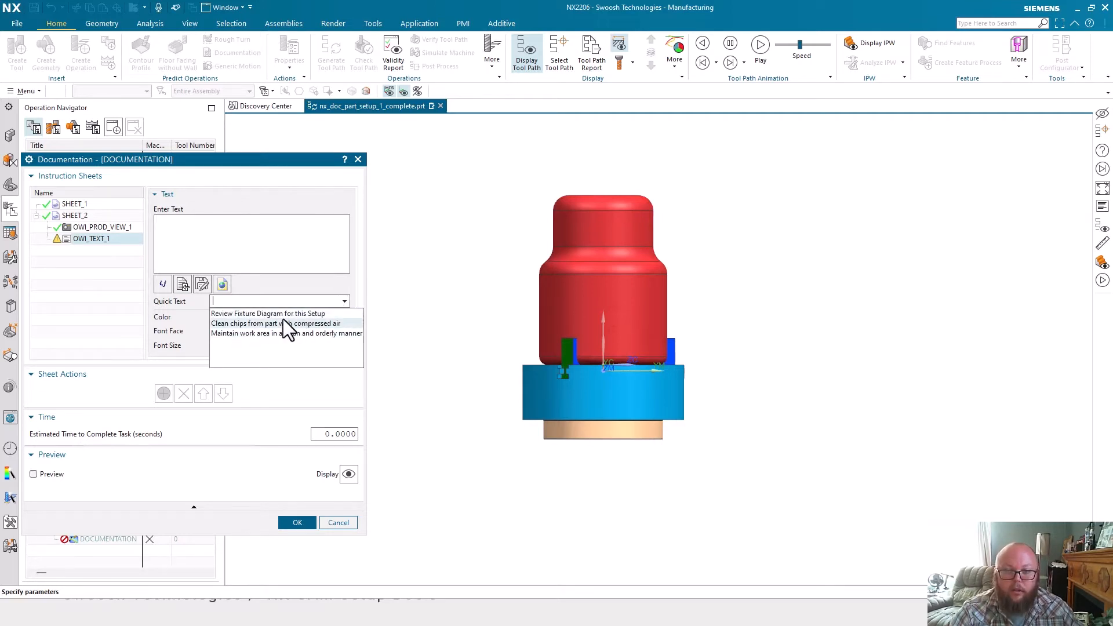
pyautogui.click(219, 314)
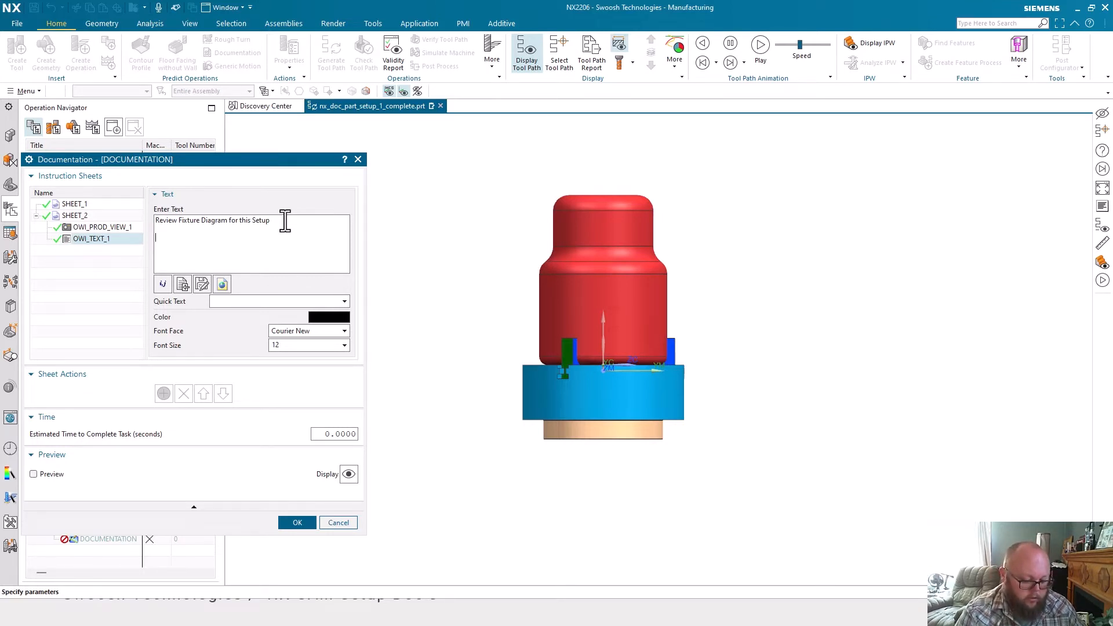
# Step: Add the line "Indicate Runout within 0.010"" to the second sheet's OWI_TEXT_1 and preview the resulting setup sheet
pyautogui.write('dic')
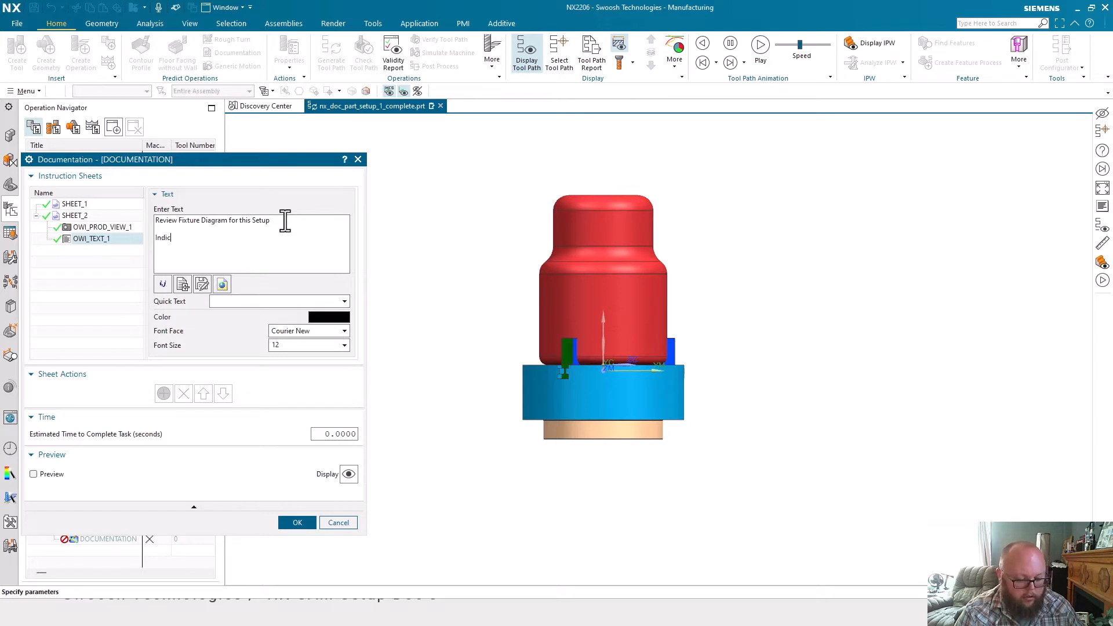
pyautogui.write('ate Ru')
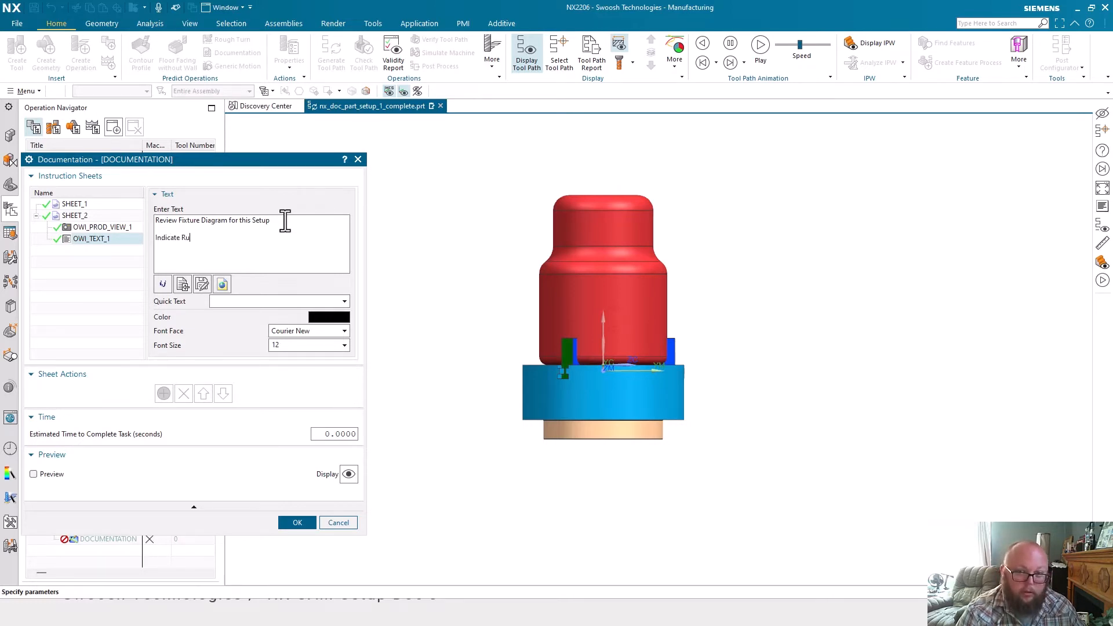
pyautogui.write('nout wit')
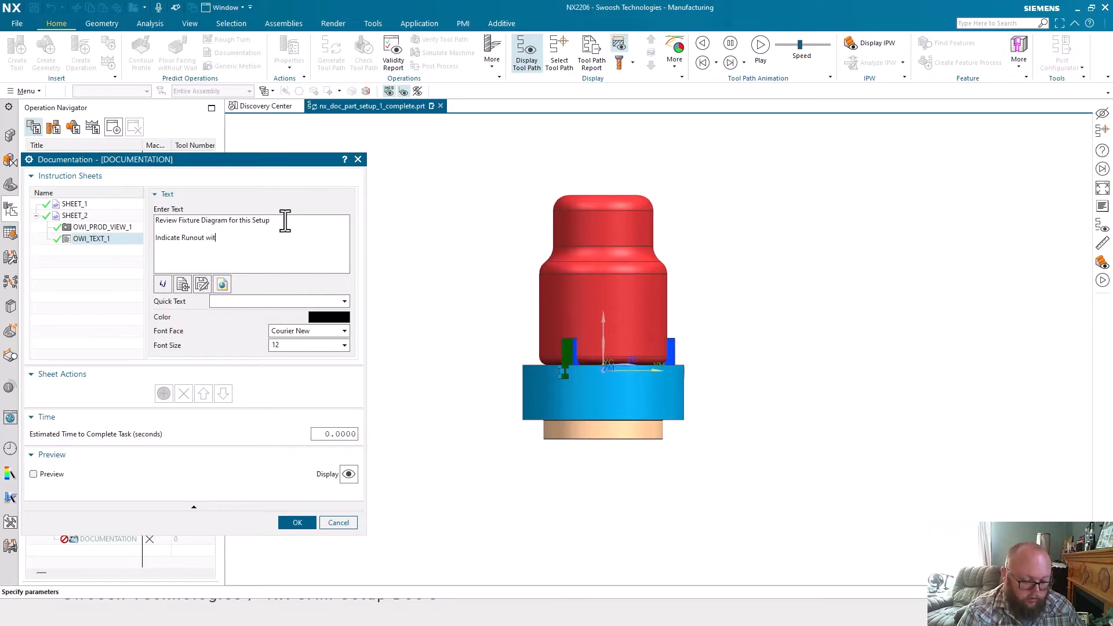
pyautogui.write('hin "')
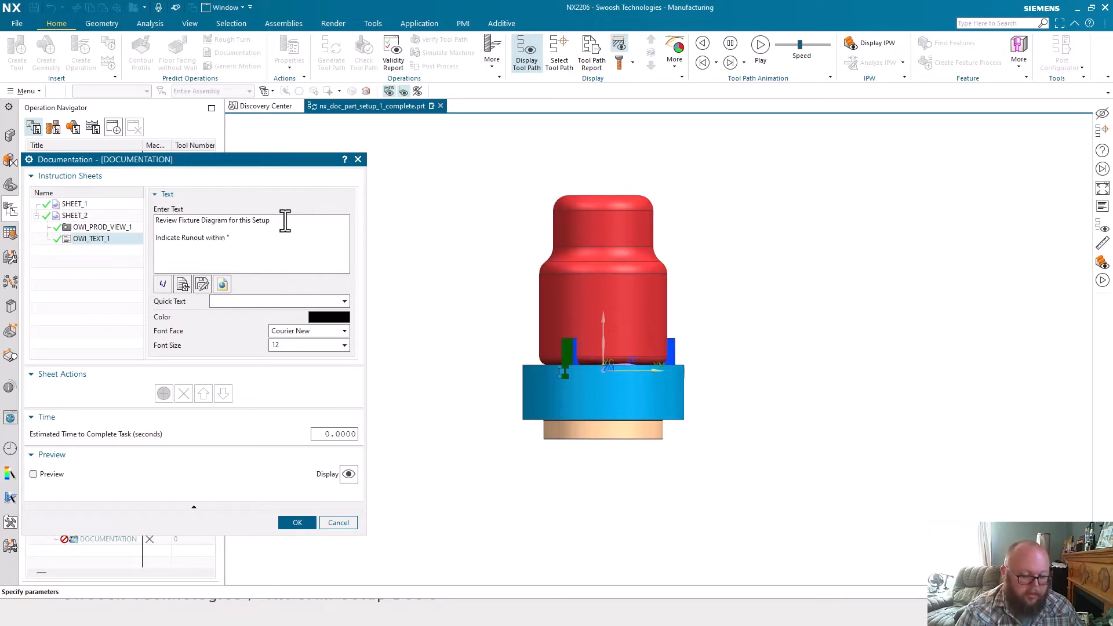
pyautogui.write('0101')
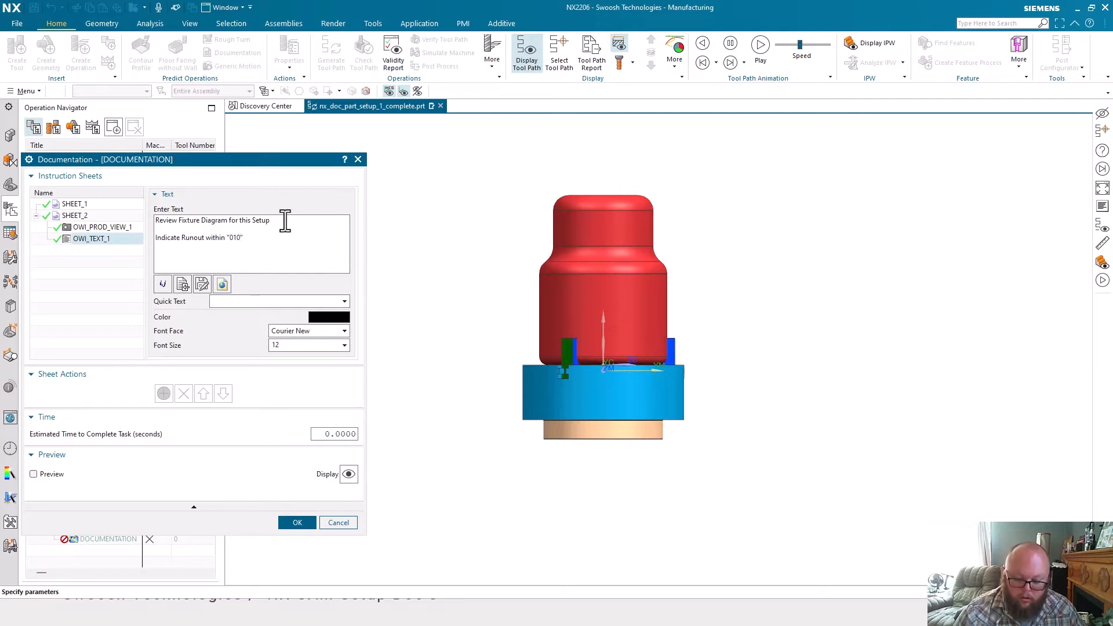
pyautogui.write('0.')
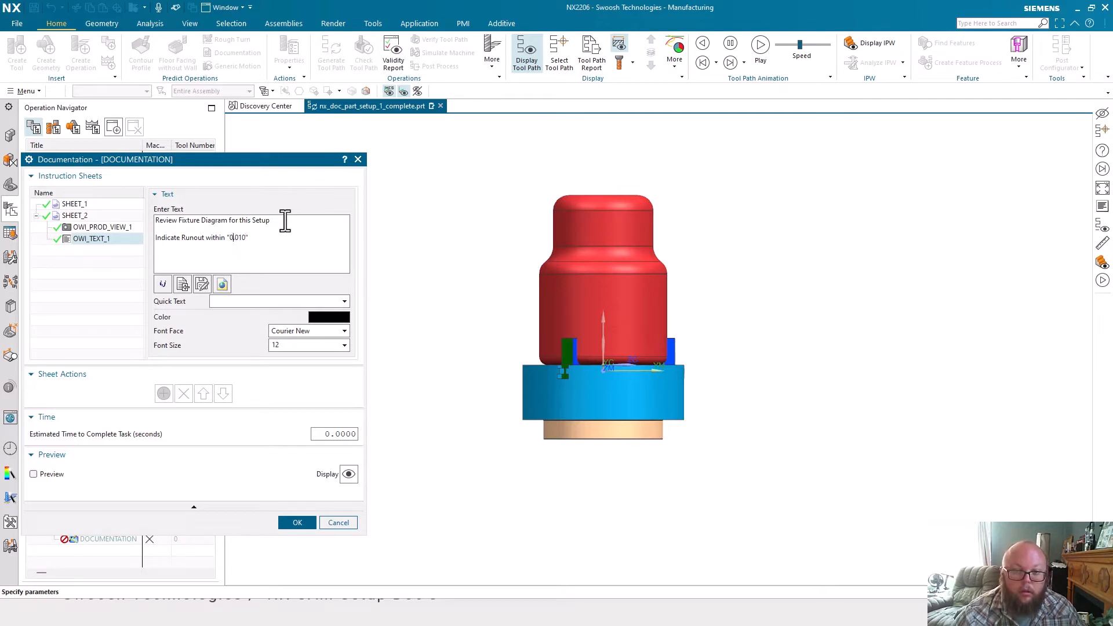
pyautogui.press('BackSpace')
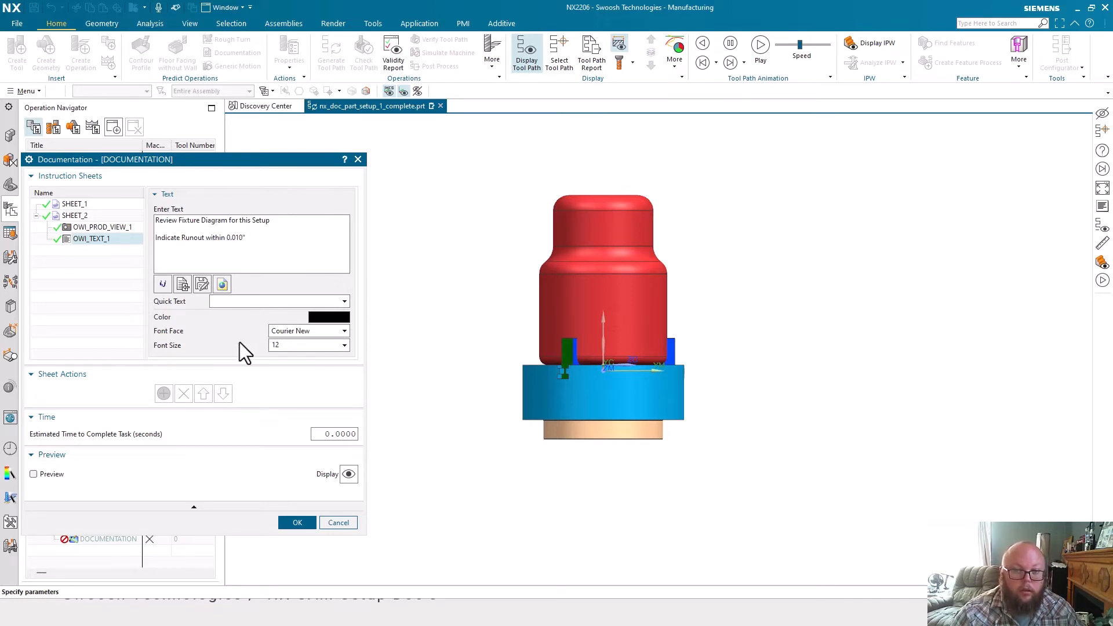
pyautogui.click(347, 473)
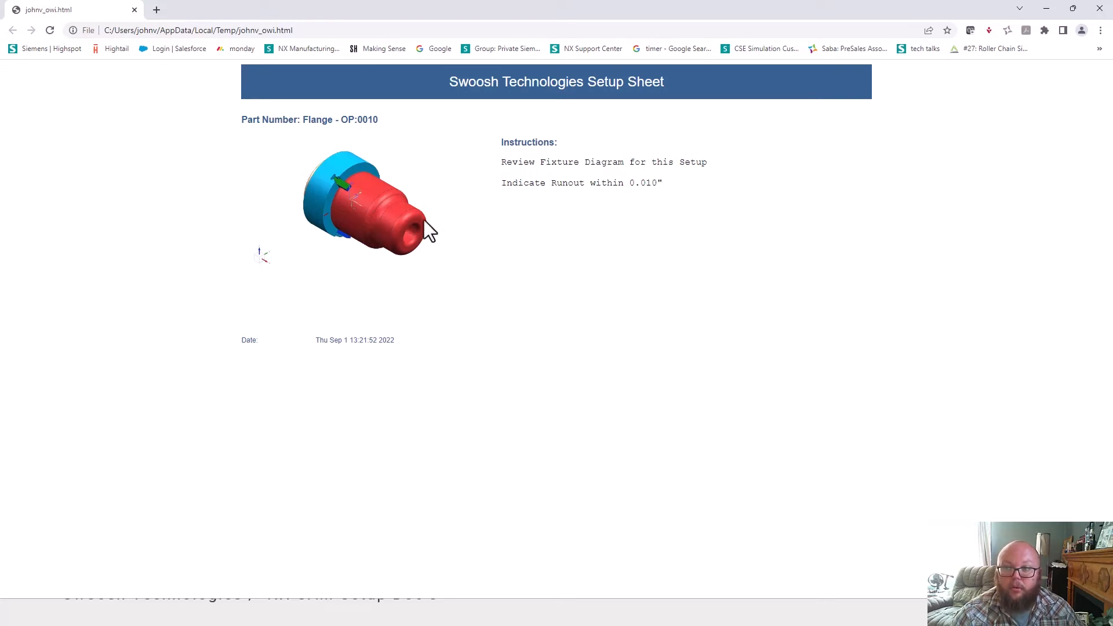
pyautogui.click(1099, 8)
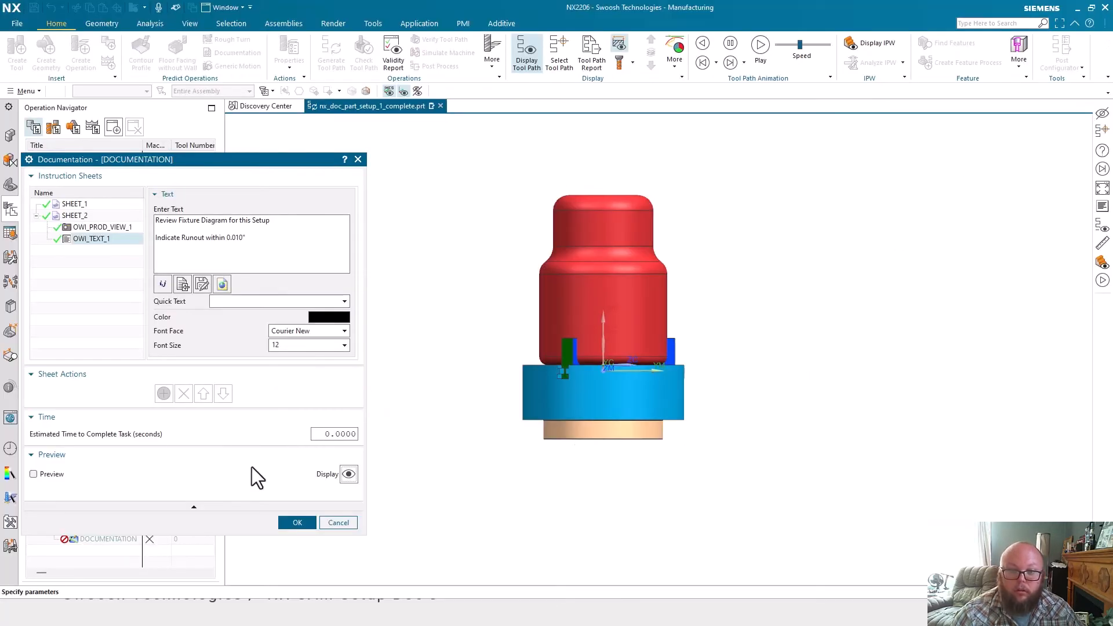
# Step: Retitle the second sheet "Setup" and add a third instruction sheet
pyautogui.click(78, 215)
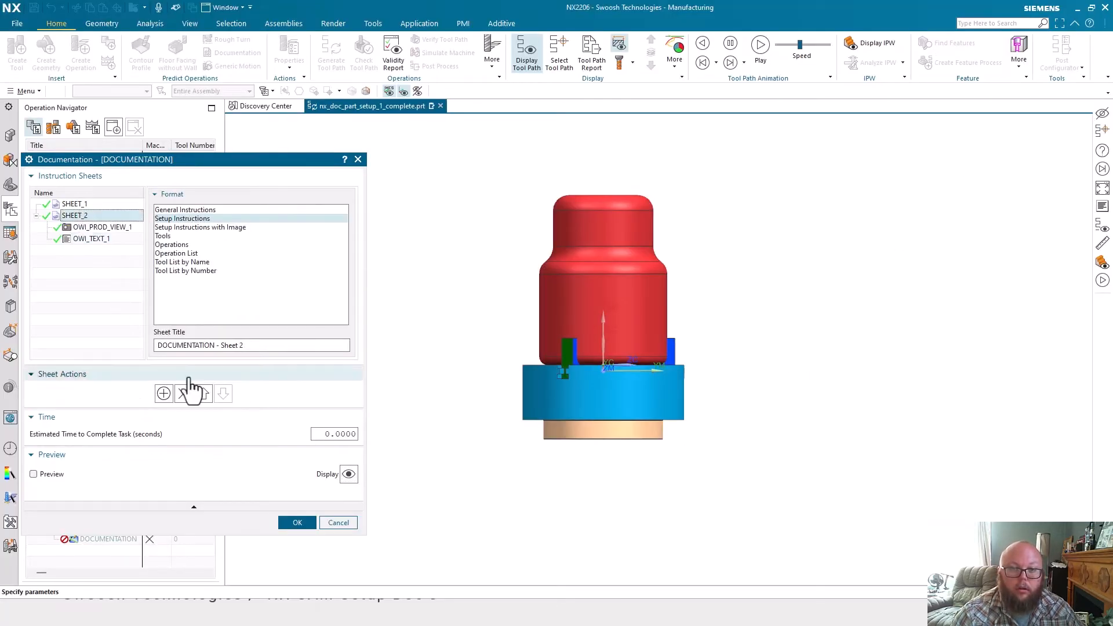
pyautogui.tripleClick(287, 347)
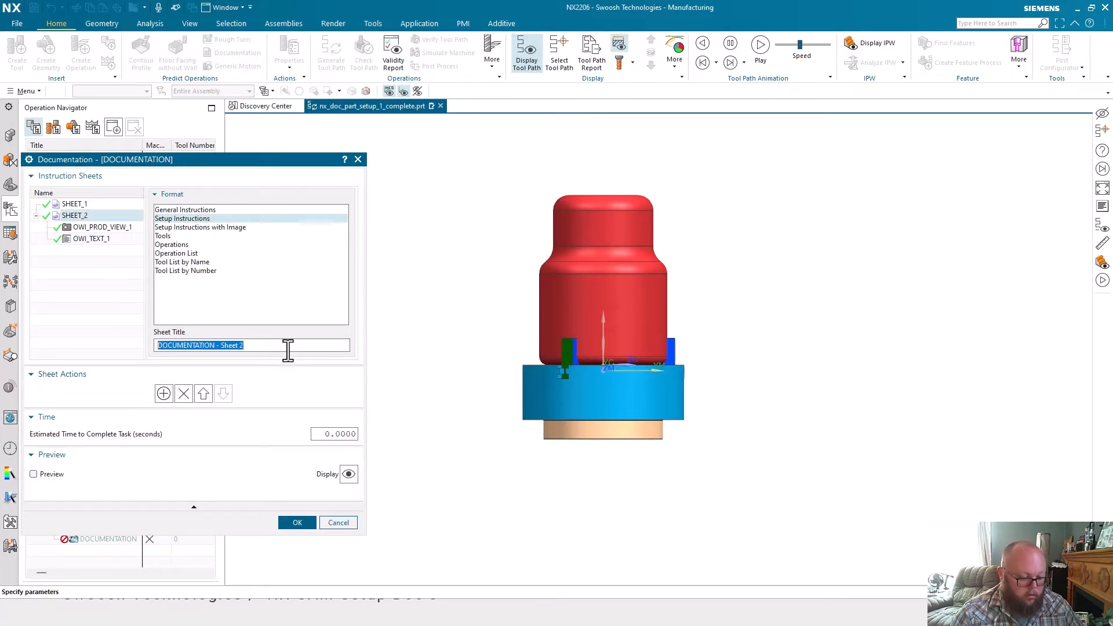
pyautogui.write('Setup')
pyautogui.press('Return')
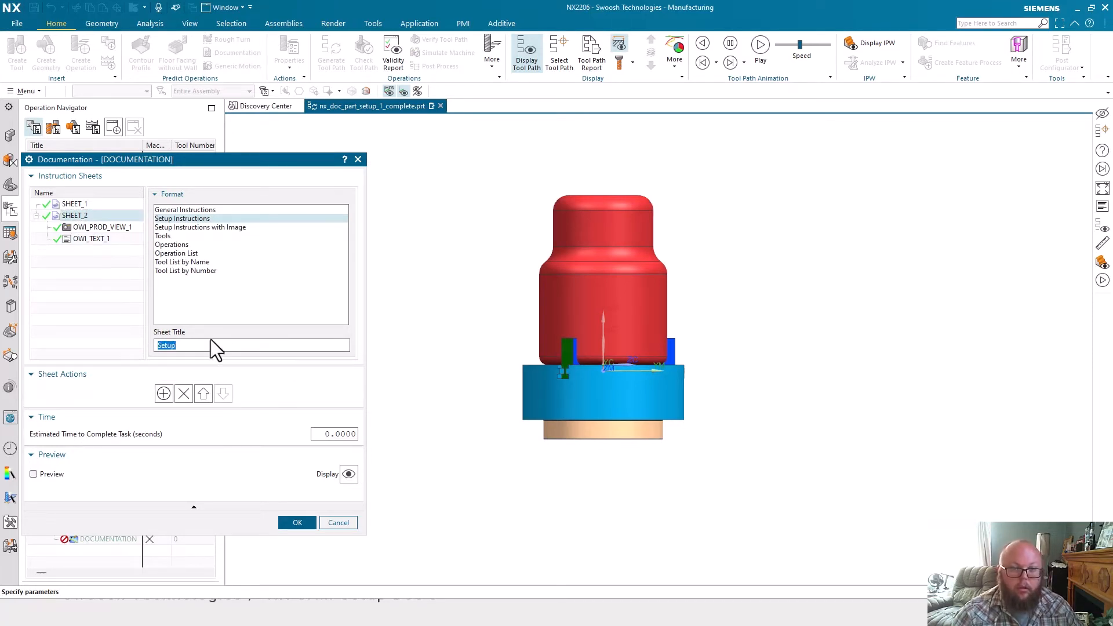
pyautogui.click(165, 395)
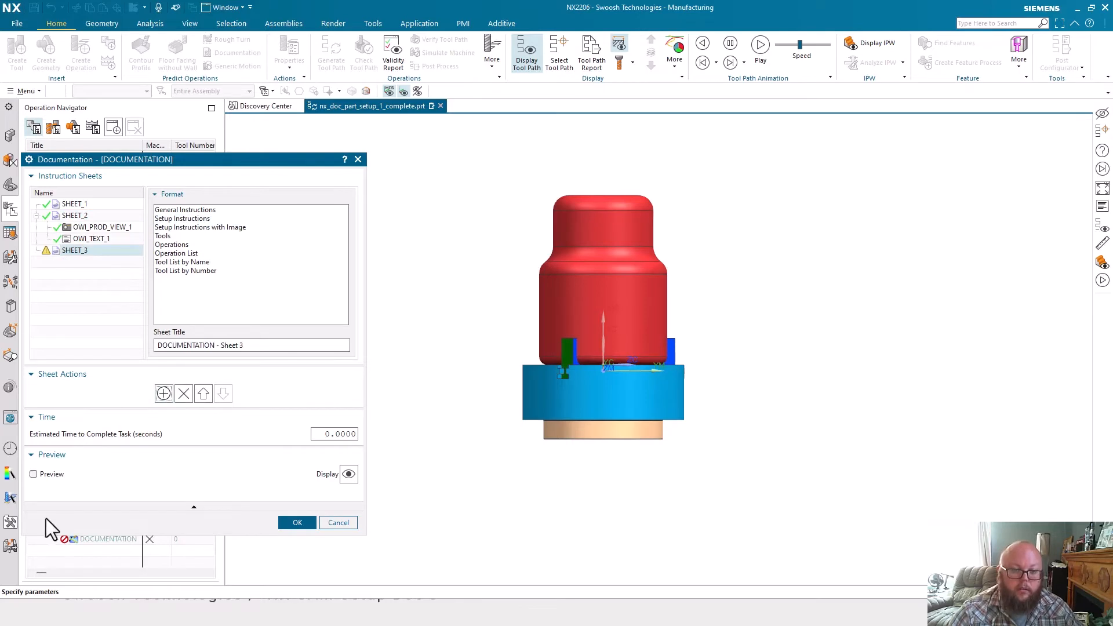
# Step: Switch to the PowerPoint slide show, review the Operations List slide, and return to NX
pyautogui.press('super+Tab')
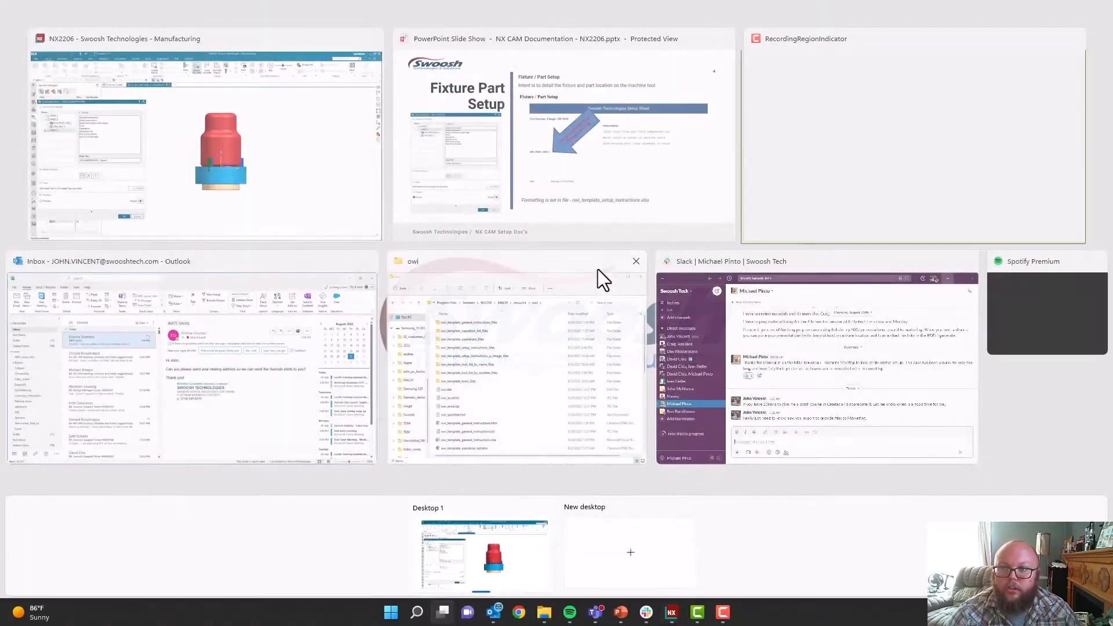
pyautogui.click(580, 167)
pyautogui.click(594, 179)
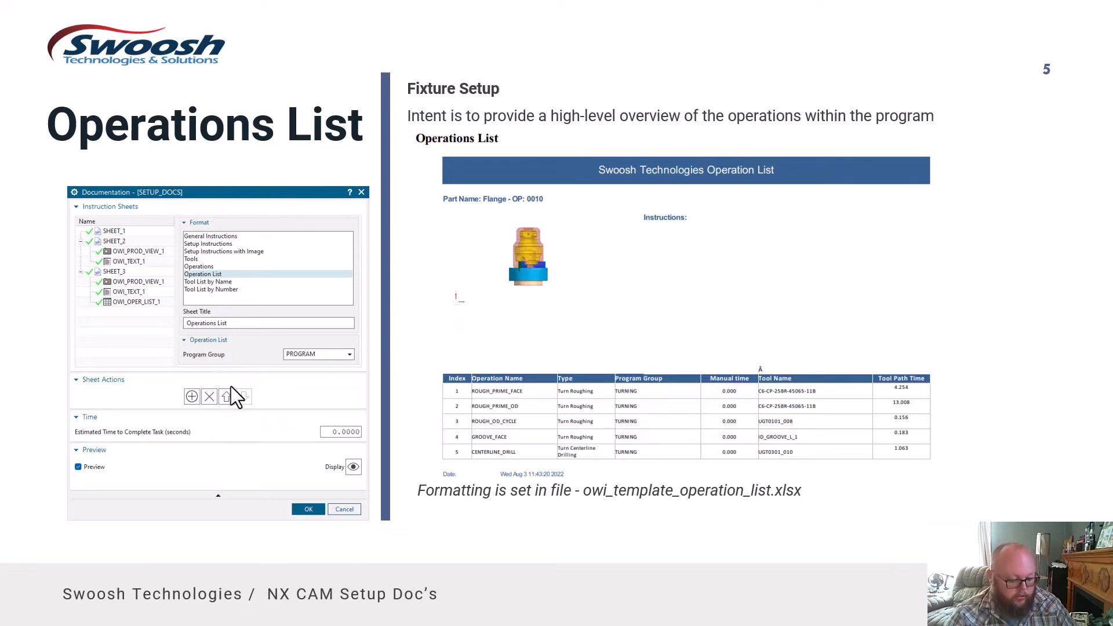
pyautogui.hotkey('alt', 'Tab')
pyautogui.press('super+Tab')
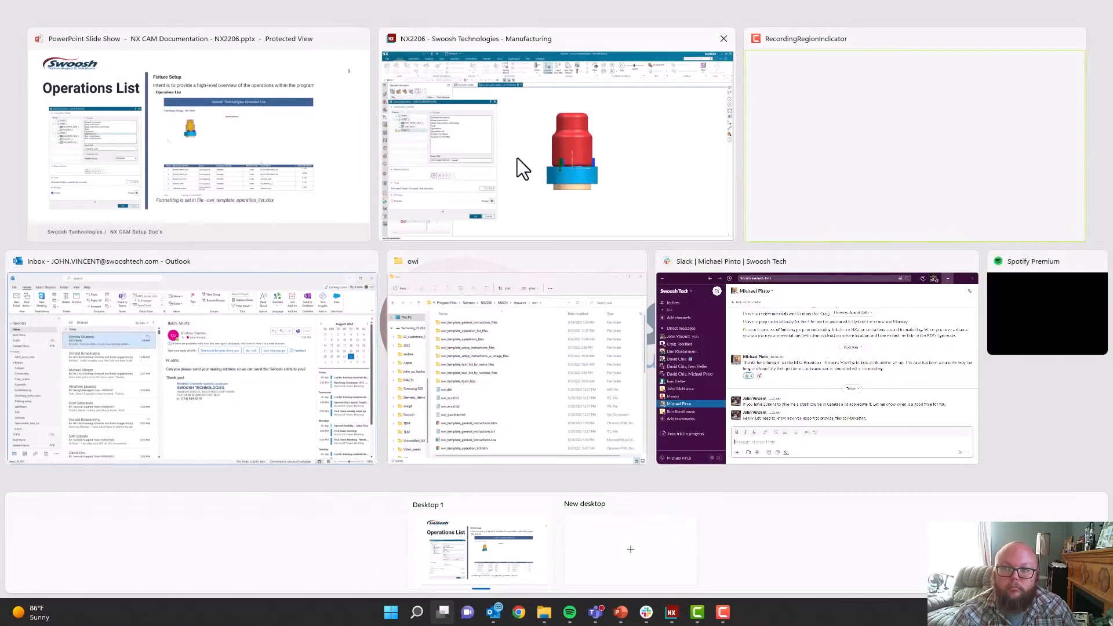
pyautogui.click(520, 154)
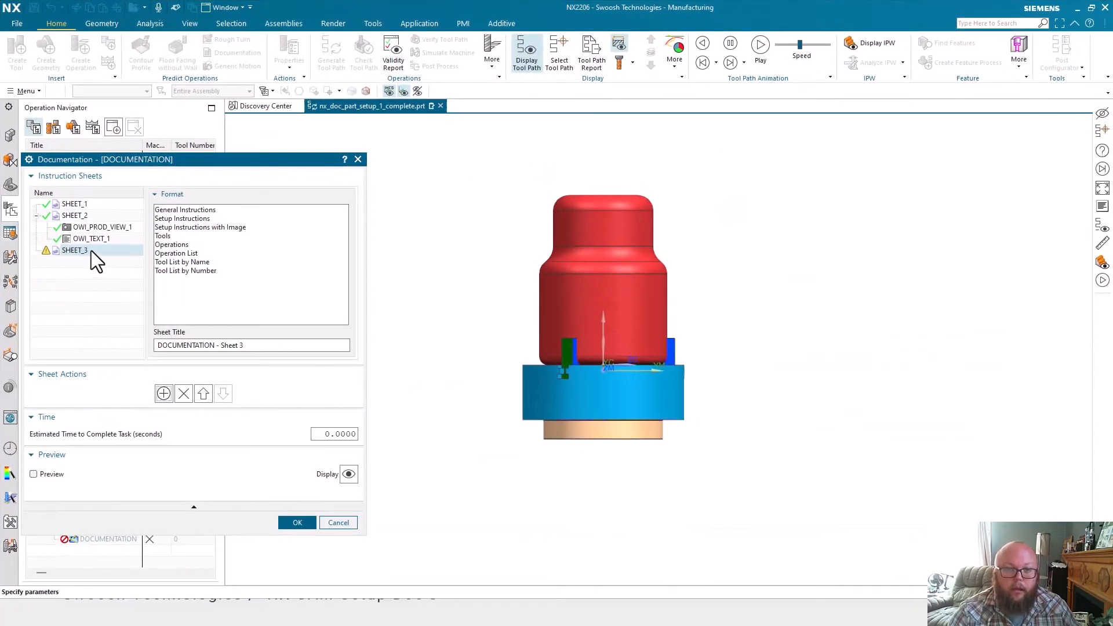
# Step: Assign the Operations format to the third sheet and title it "OP list"
pyautogui.click(178, 247)
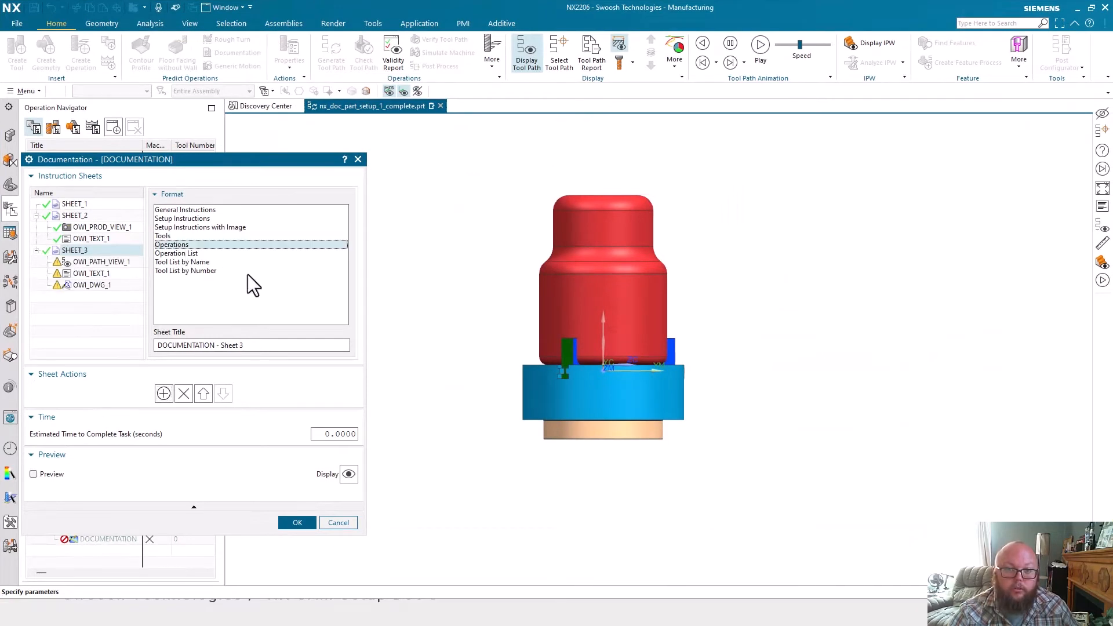
pyautogui.moveTo(266, 348); pyautogui.dragTo(114, 336)
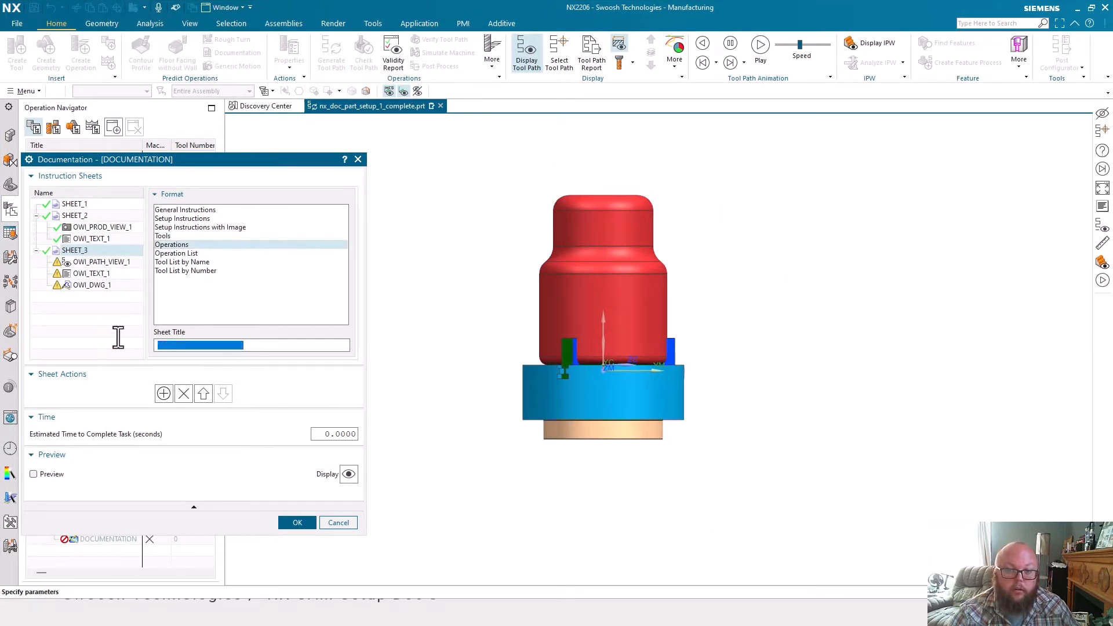
pyautogui.write('OP')
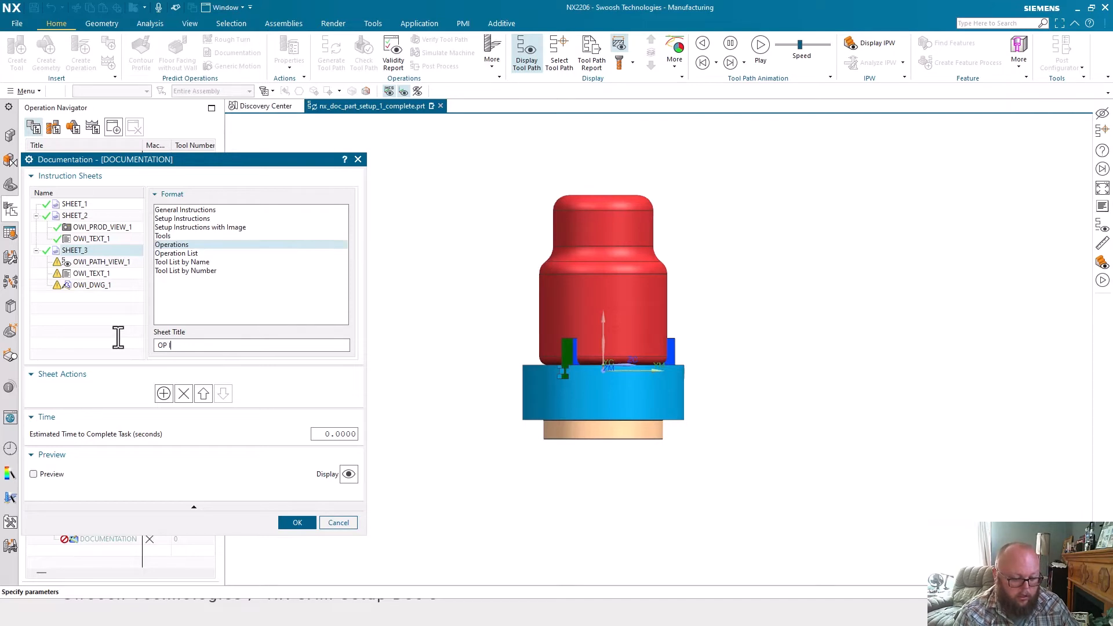
pyautogui.write(' list')
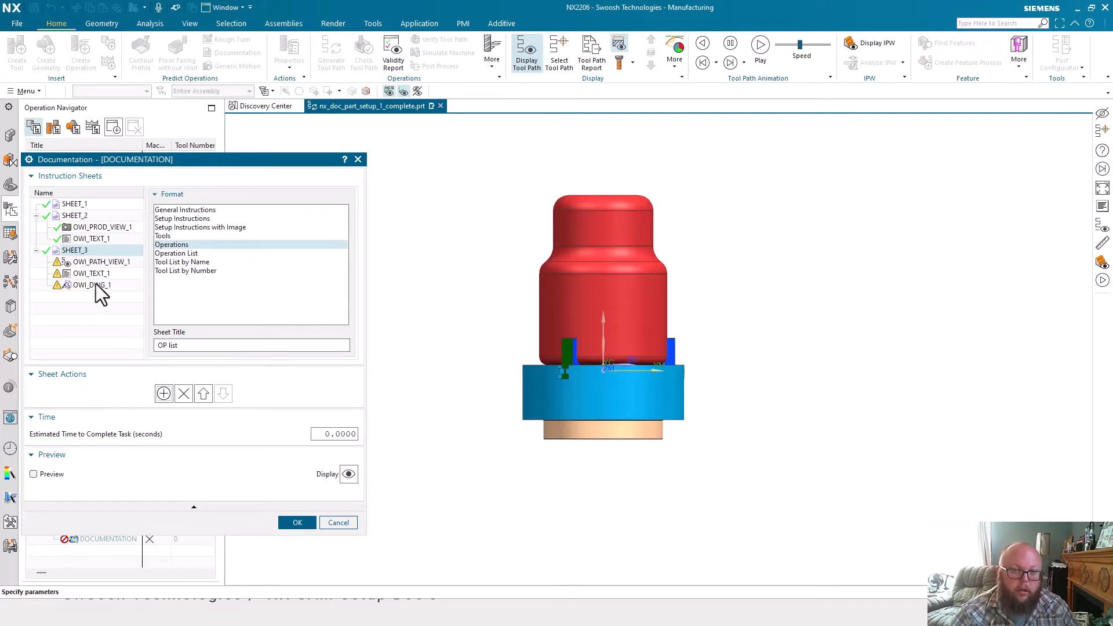
# Step: Set the camera of the third sheet's OWI_PATH_VIEW_1 to Front, with Display Tool off
pyautogui.click(93, 262)
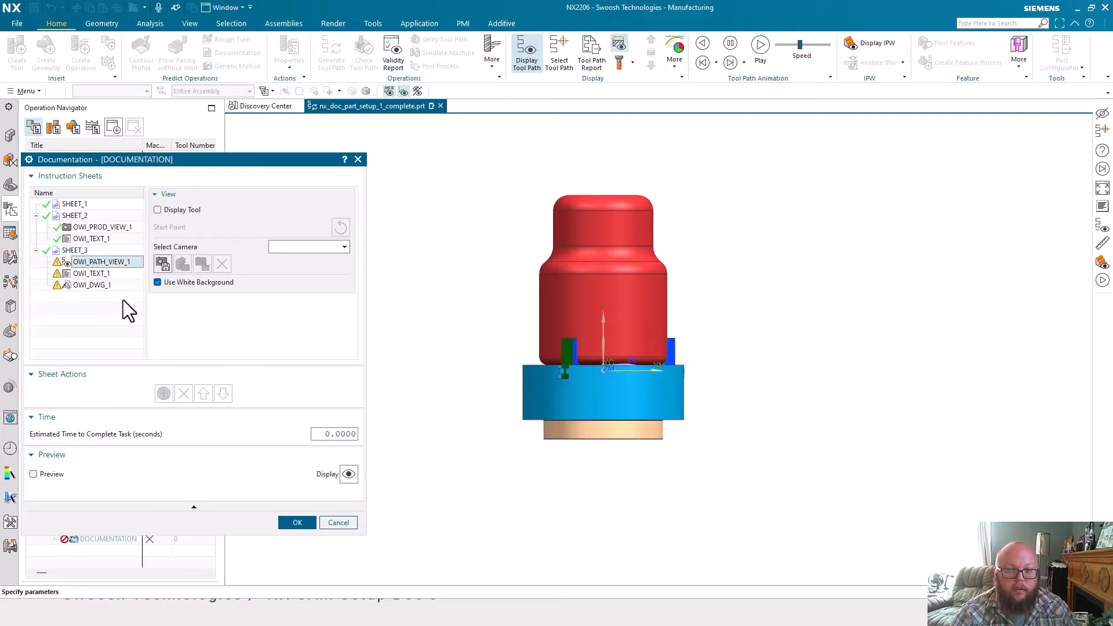
pyautogui.click(181, 210)
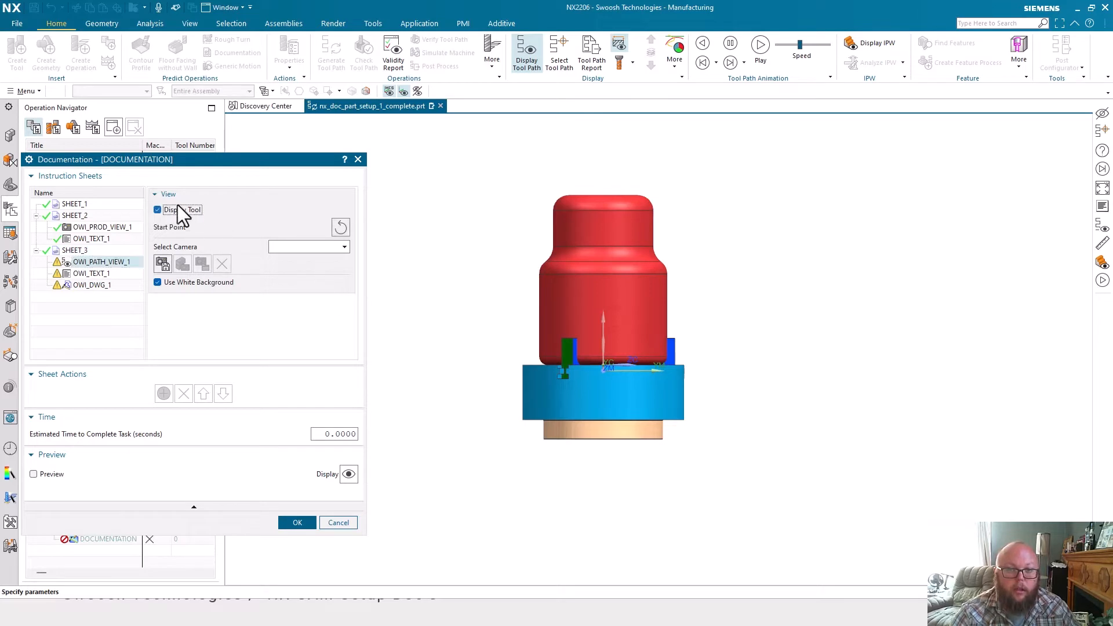
pyautogui.click(186, 211)
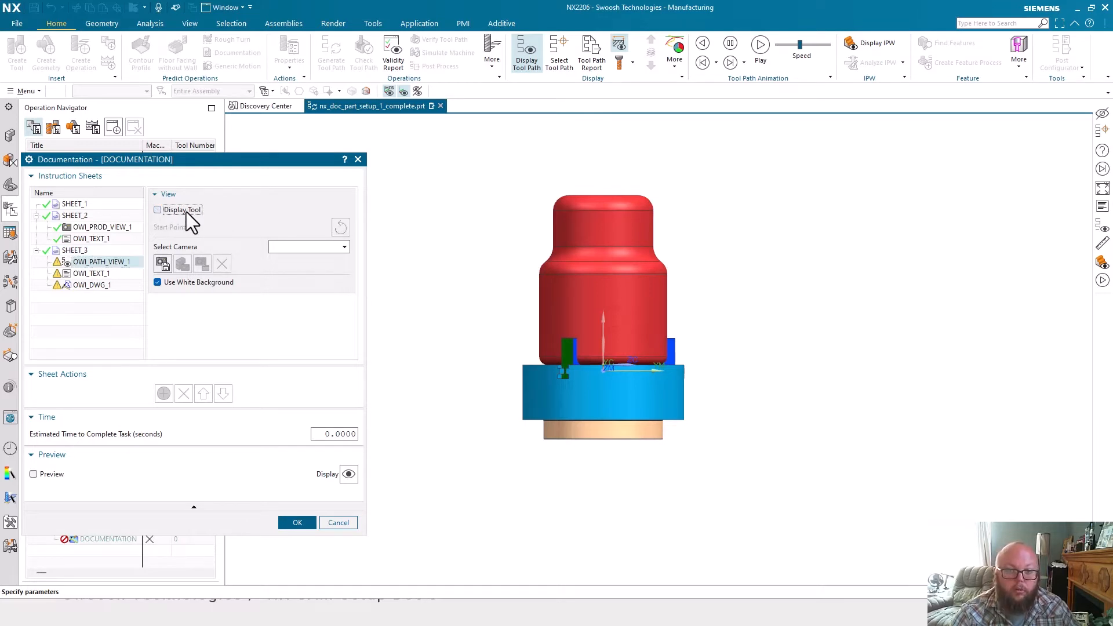
pyautogui.click(308, 247)
pyautogui.click(343, 247)
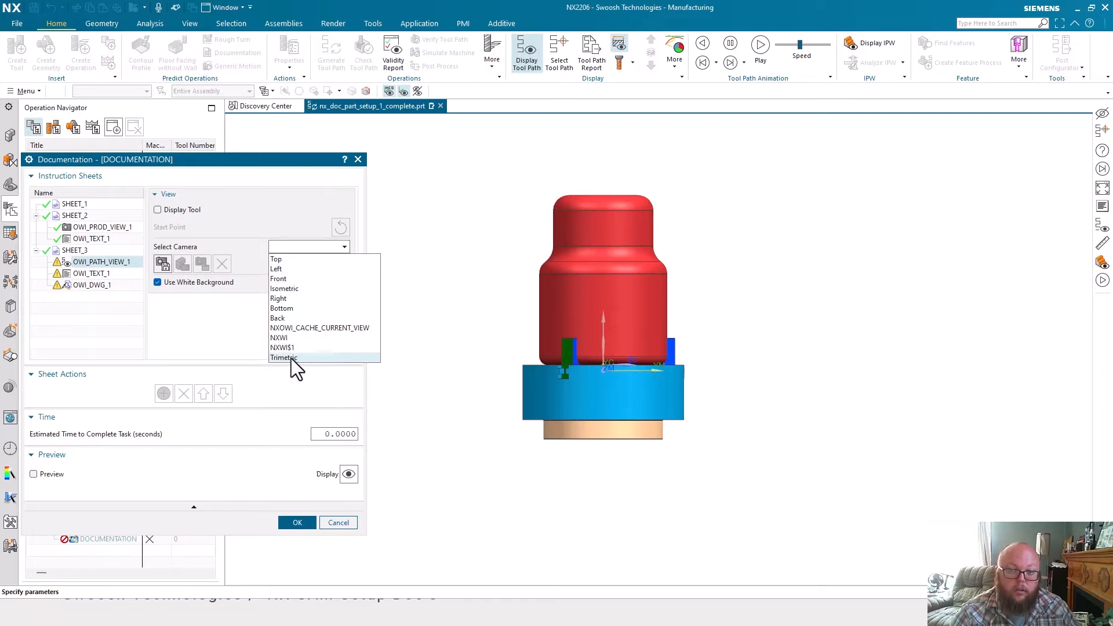
pyautogui.click(287, 280)
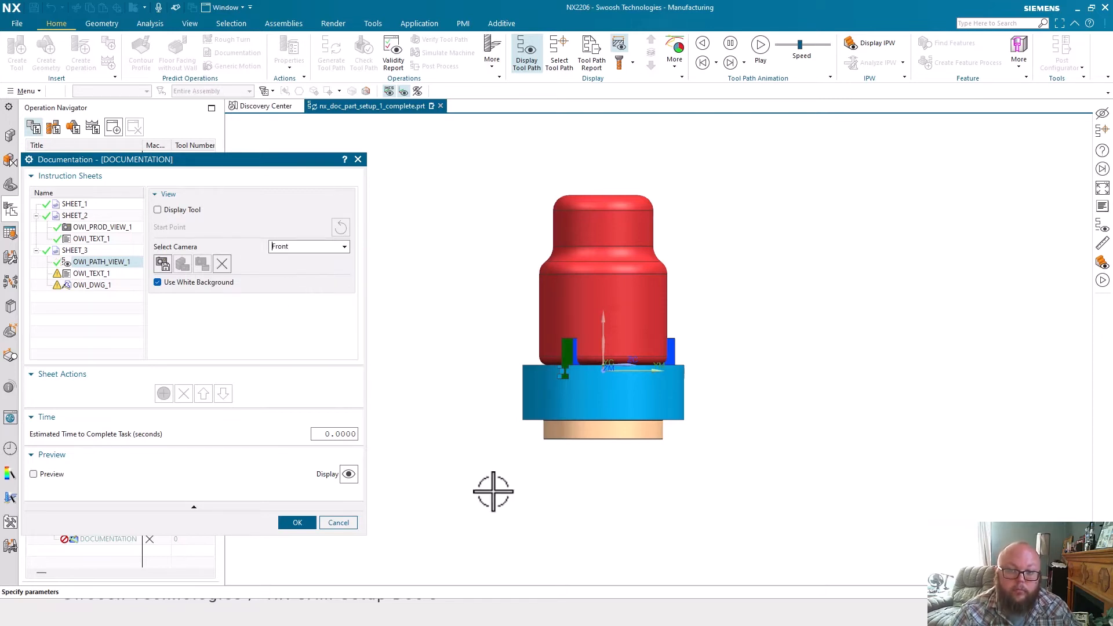
# Step: Insert the quick text "Clean chips from part with compressed air" into the third sheet's OWI_TEXT_1 and assign drawing Sheet 1 to OWI_DWG_1
pyautogui.click(107, 274)
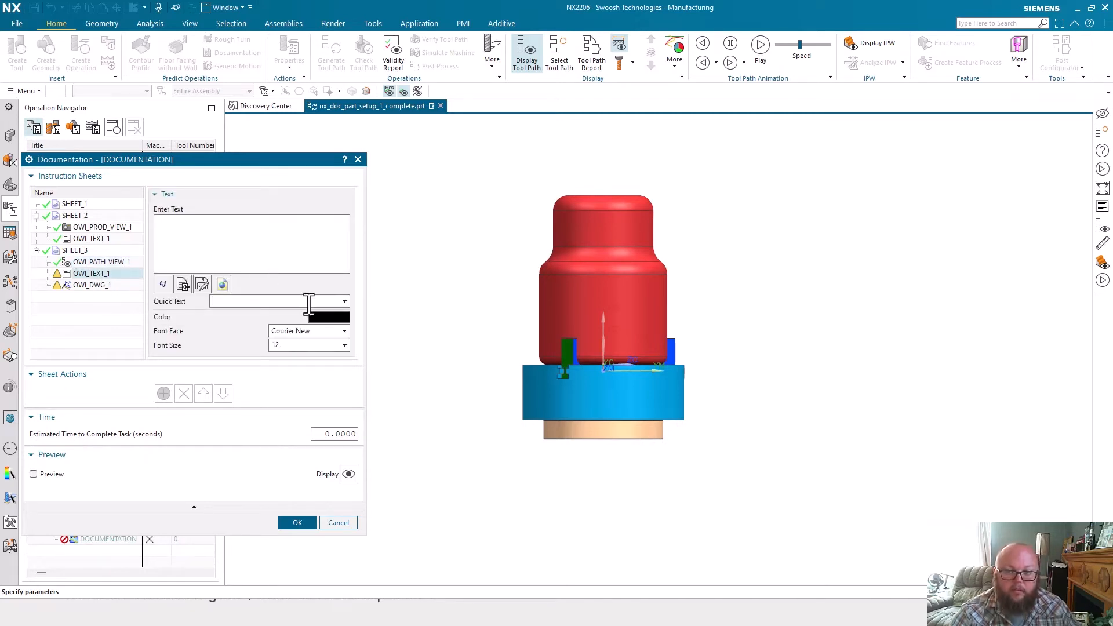
pyautogui.click(346, 302)
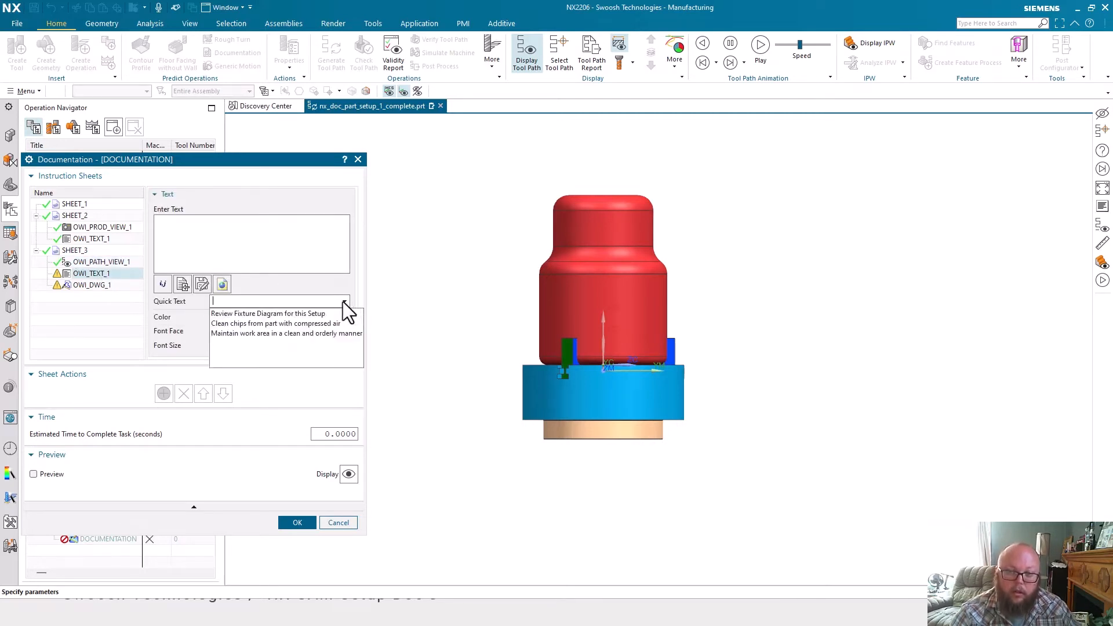
pyautogui.click(328, 324)
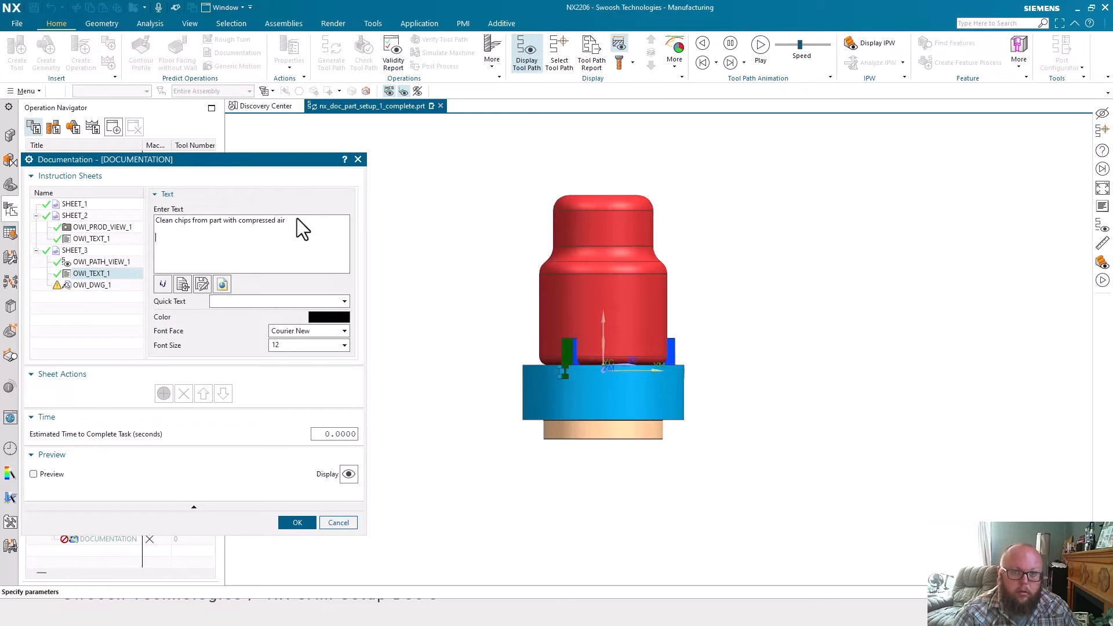
pyautogui.click(101, 285)
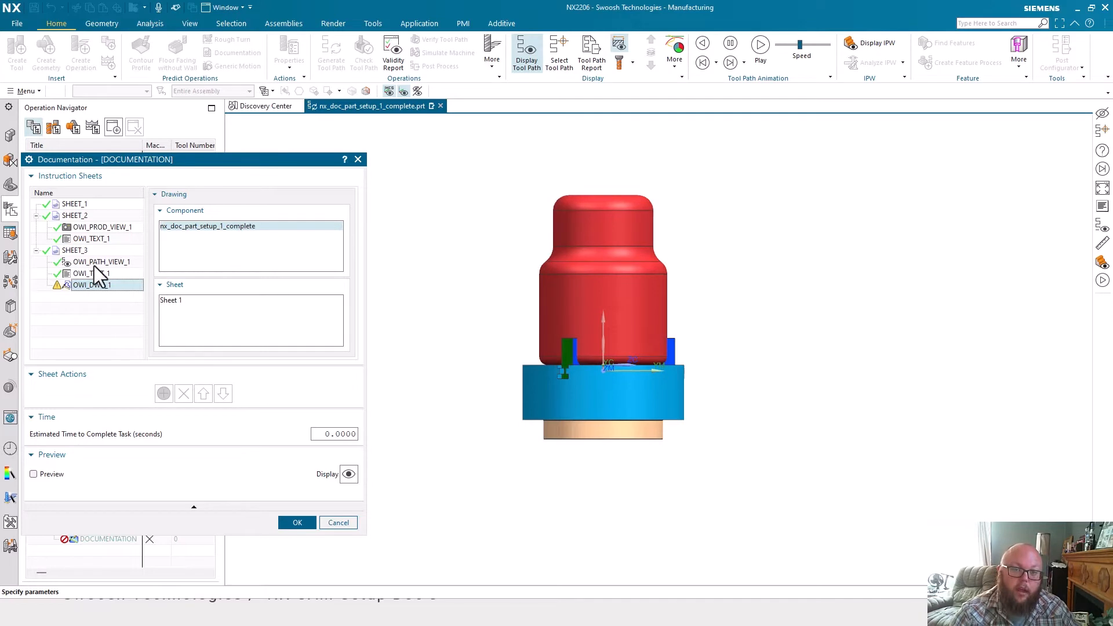
pyautogui.click(171, 299)
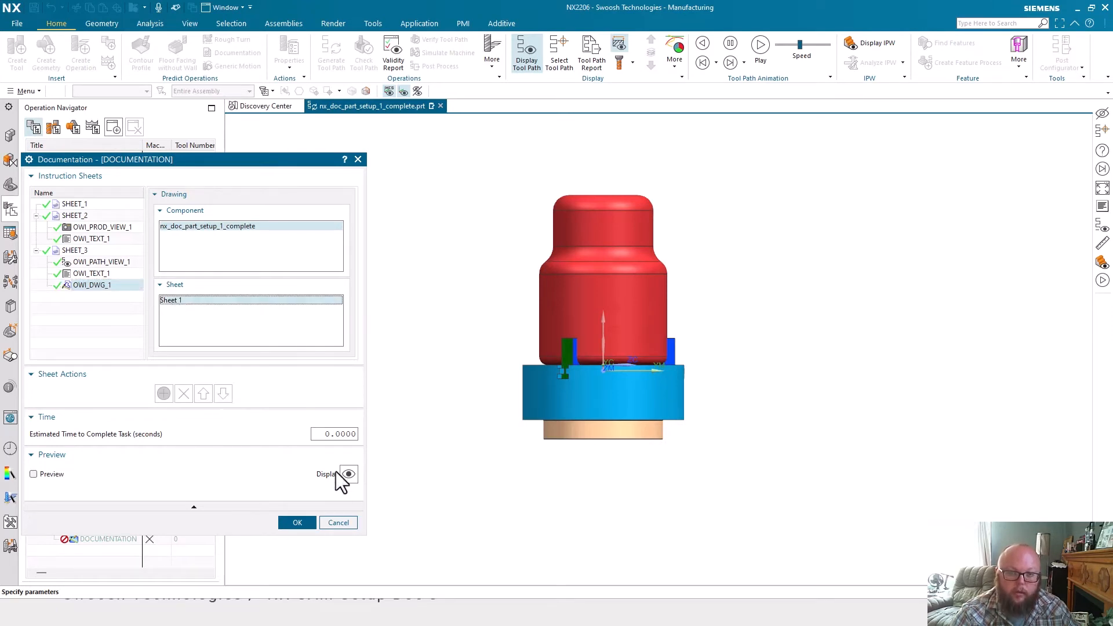
# Step: Add a fourth instruction sheet and display a preview of the third sheet's operation page
pyautogui.click(79, 250)
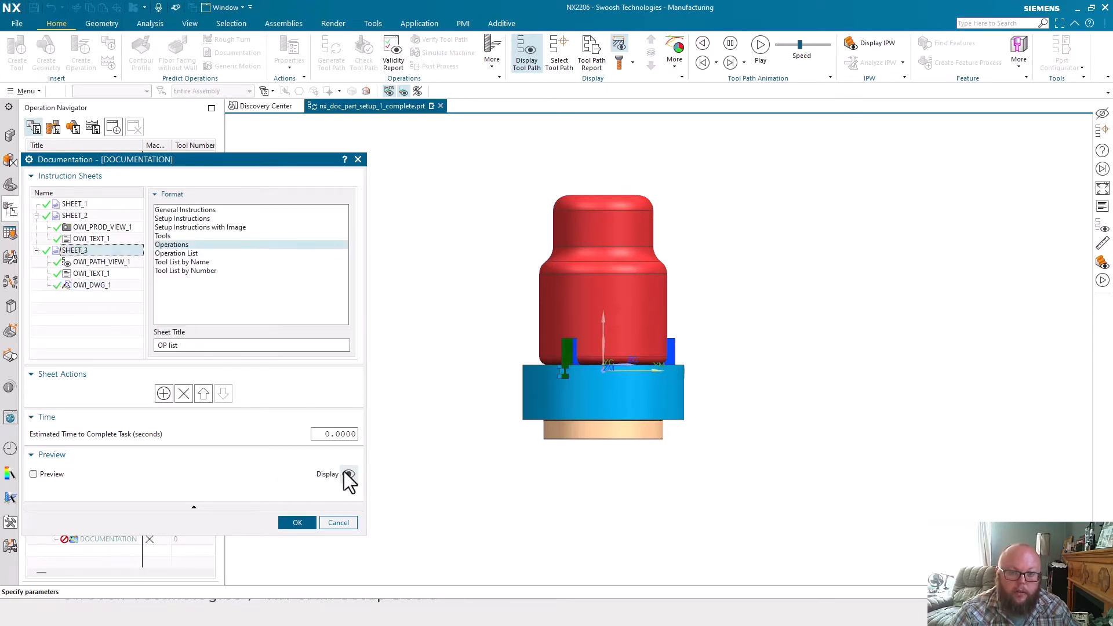
pyautogui.click(164, 394)
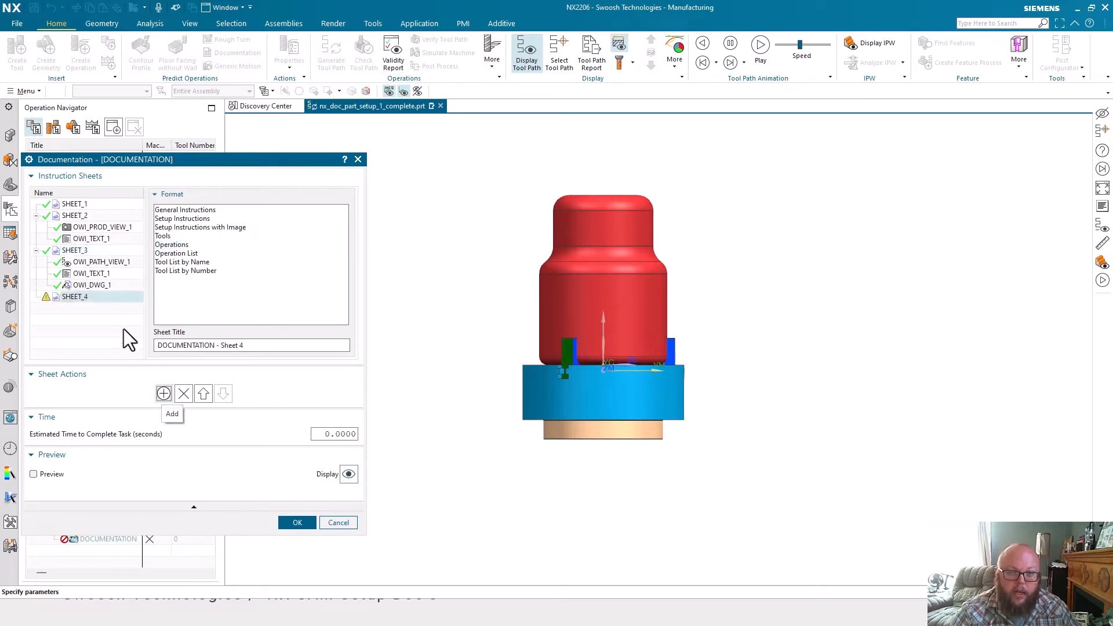
pyautogui.click(80, 253)
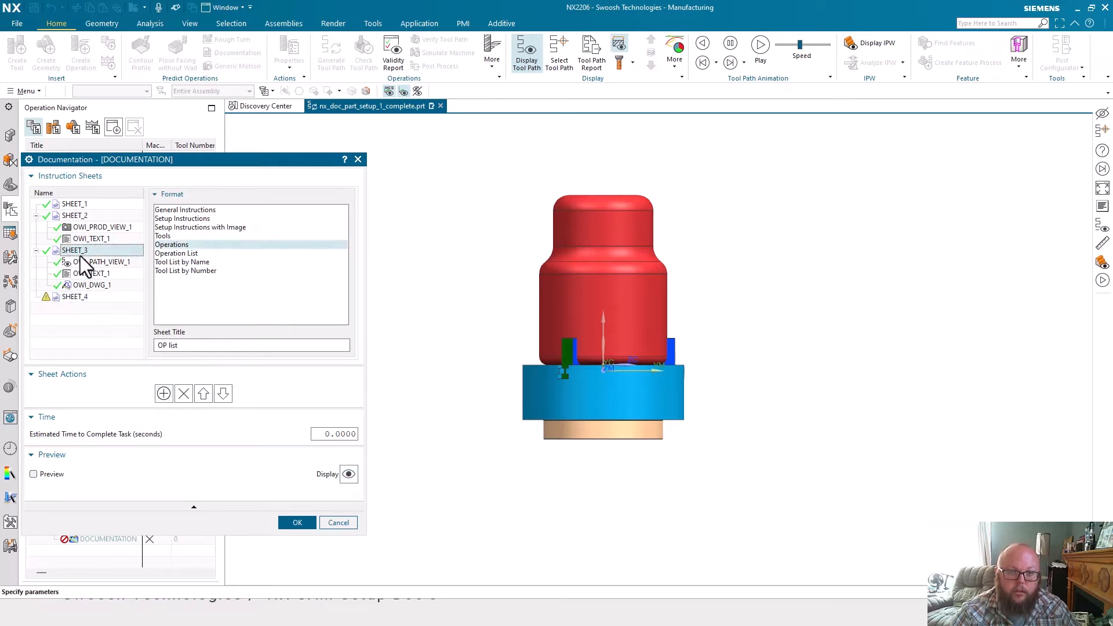
pyautogui.click(347, 477)
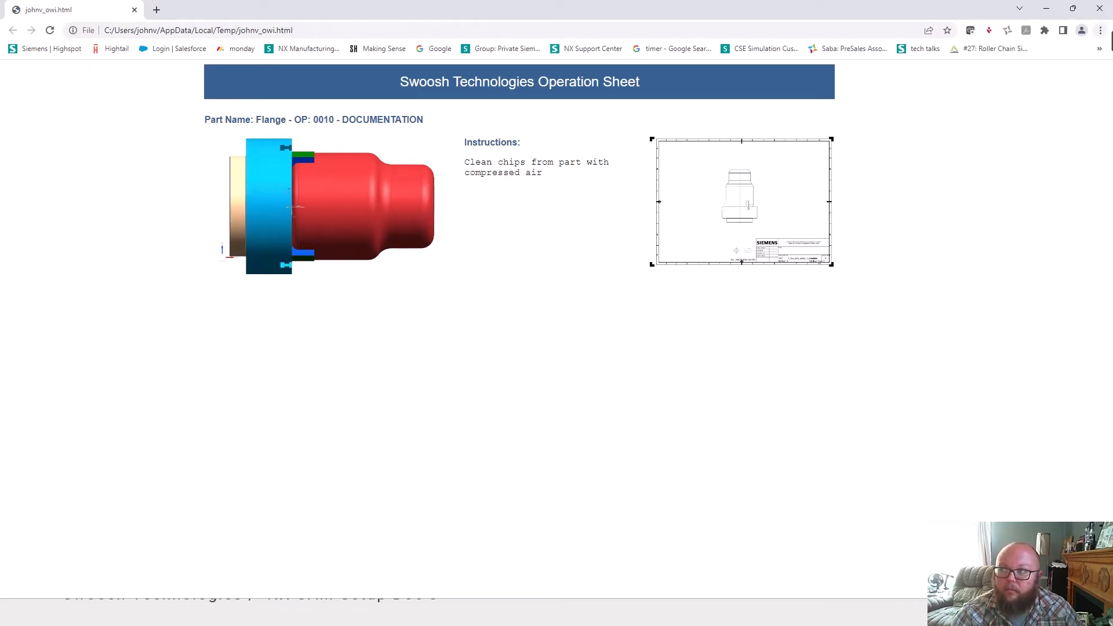
# Step: Leave the preview, change the third sheet's format to Operation List, and set its OWI_PROD_VIEW_1 camera to Front
pyautogui.click(1098, 11)
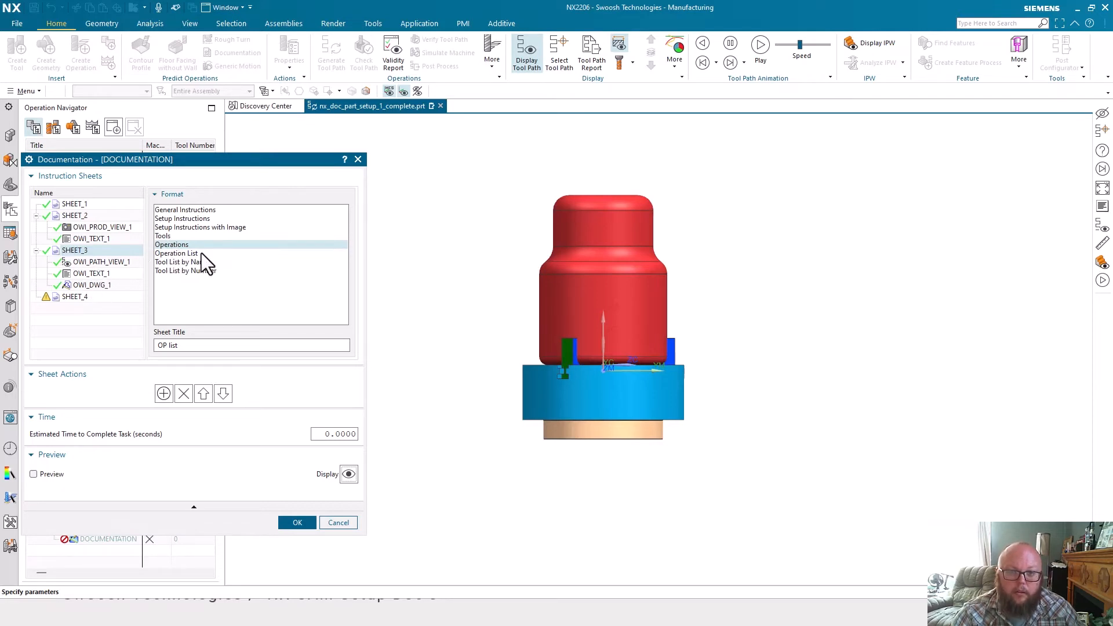
pyautogui.click(177, 253)
pyautogui.click(110, 262)
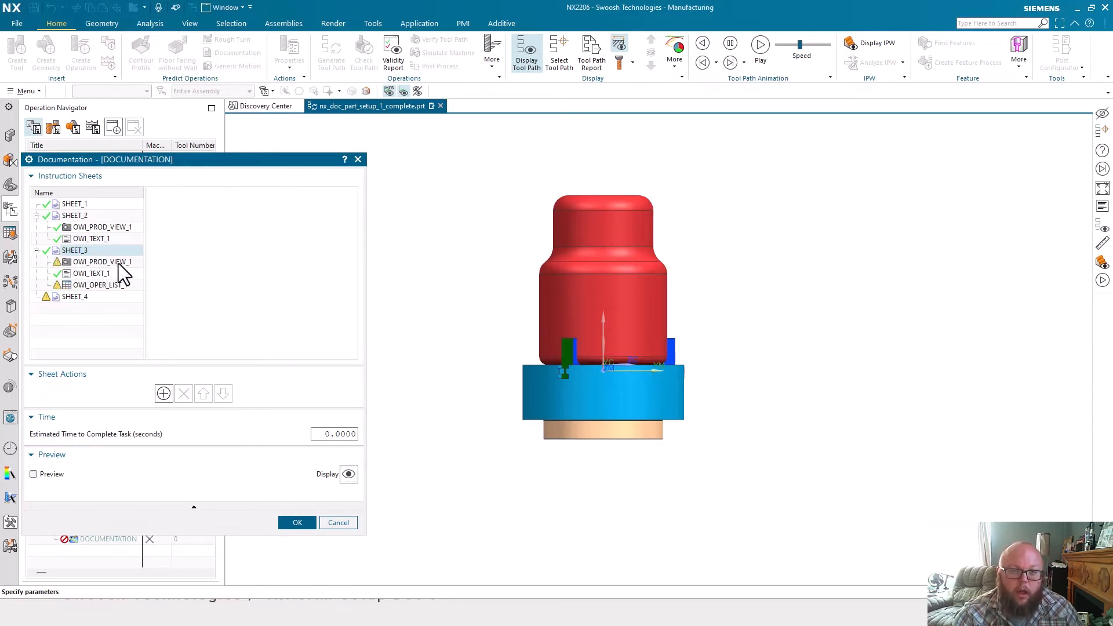
pyautogui.click(343, 211)
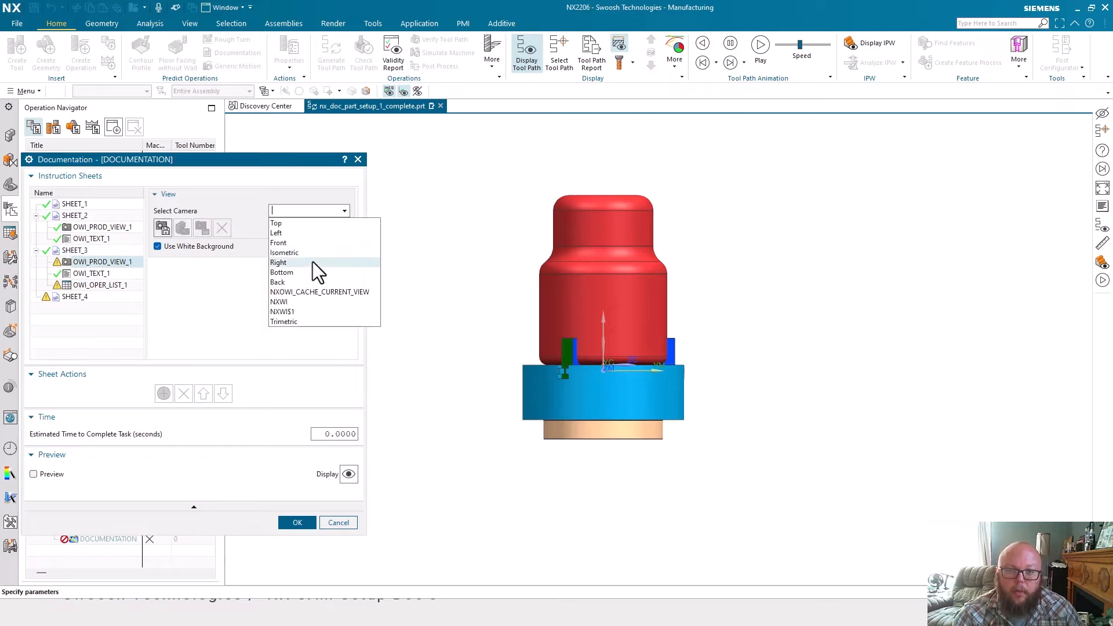
pyautogui.click(297, 244)
# Step: Set the program group of the third sheet's OWI_OPER_LIST_1 to PROGRAM
pyautogui.click(87, 284)
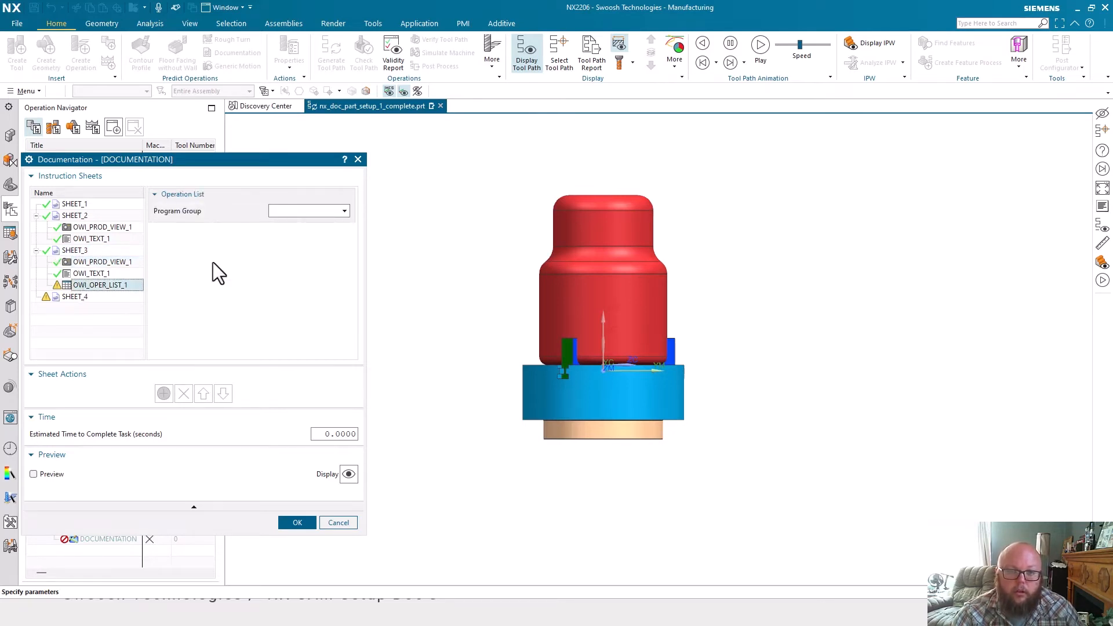
pyautogui.click(342, 214)
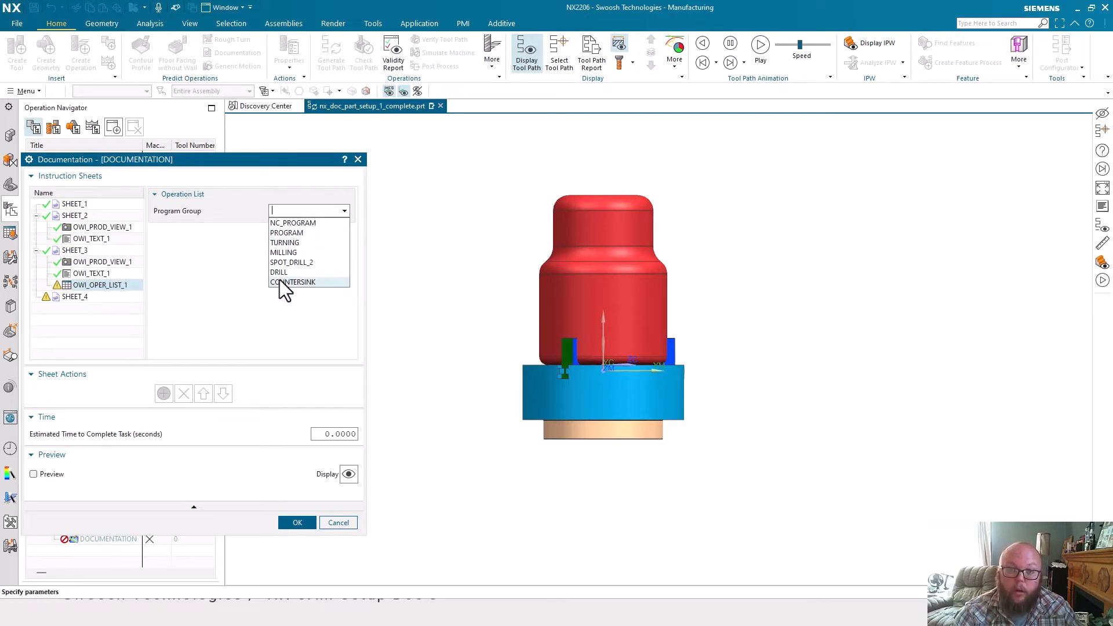
pyautogui.click(294, 233)
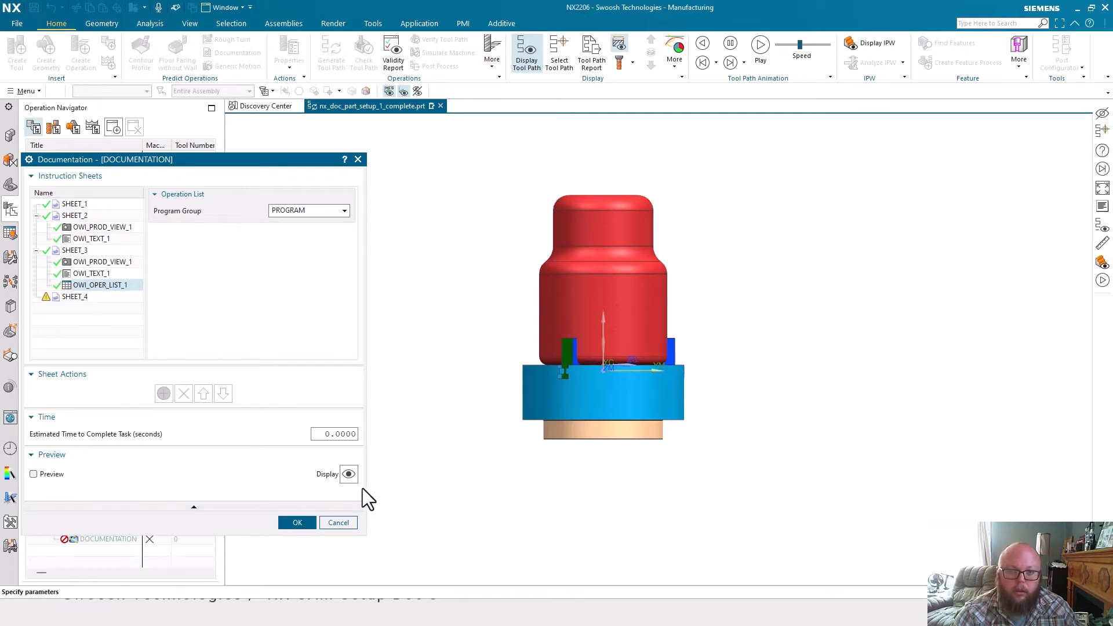
# Step: Display a preview of the third sheet and examine the operation tables across its pages
pyautogui.click(350, 476)
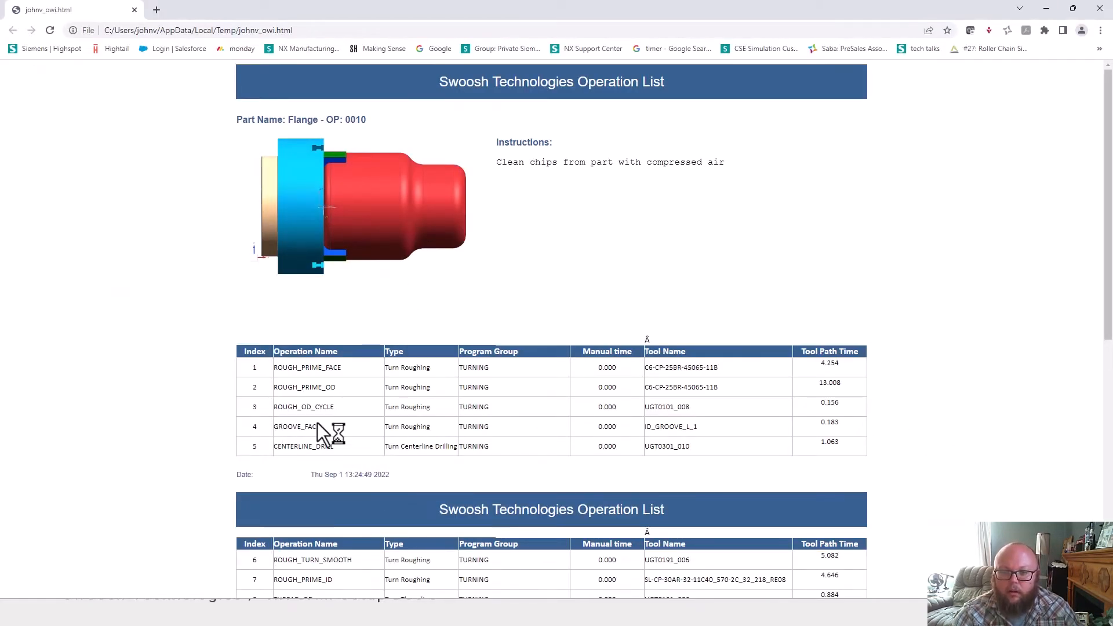
pyautogui.scroll(-3, 945, 440)
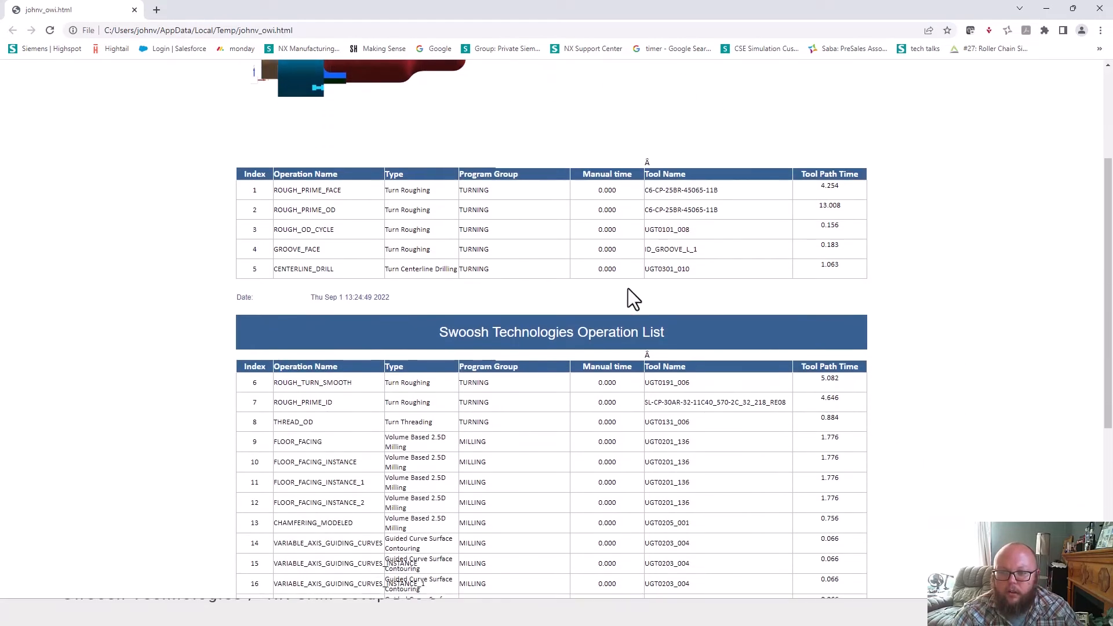
pyautogui.scroll(-4, 630, 298)
pyautogui.scroll(3, 580, 243)
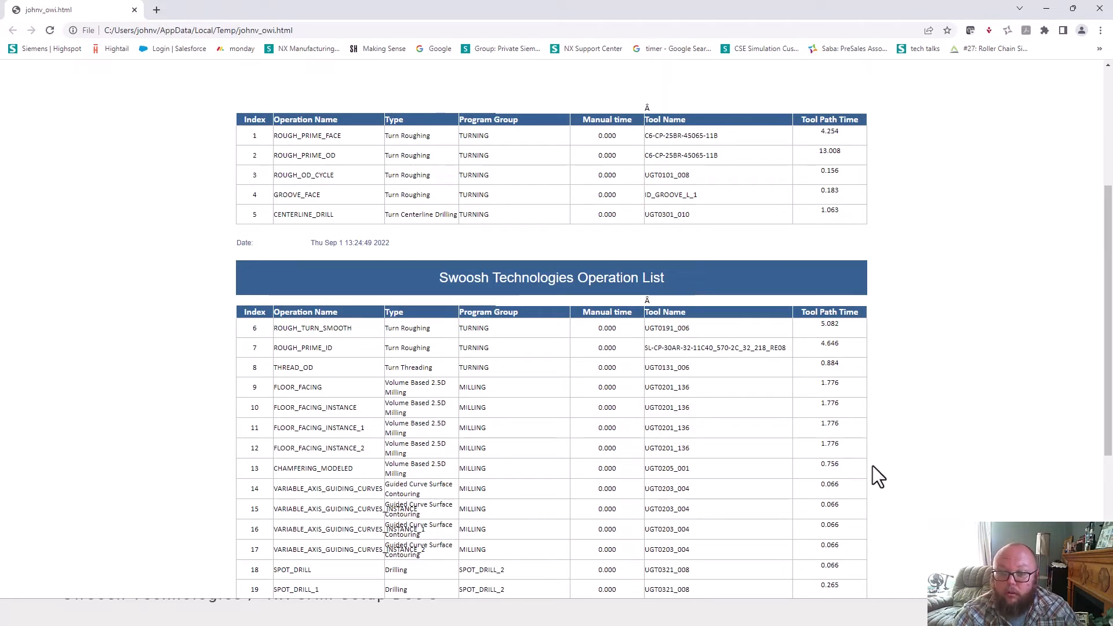
pyautogui.scroll(-1, 868, 557)
pyautogui.scroll(-2, 864, 546)
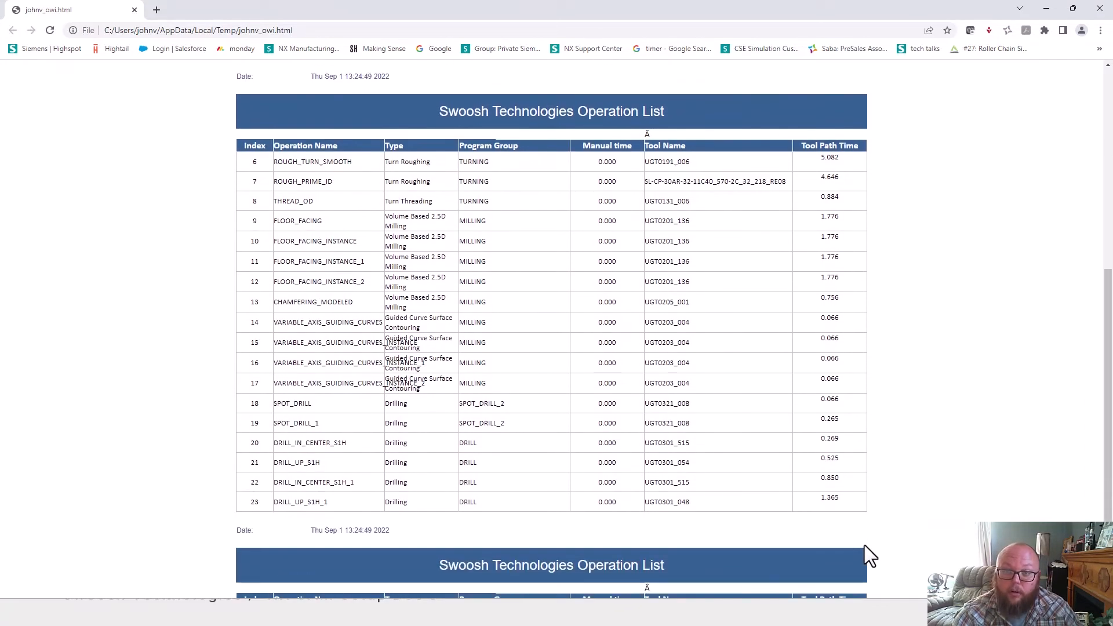
pyautogui.scroll(4, 864, 546)
pyautogui.scroll(3, 864, 545)
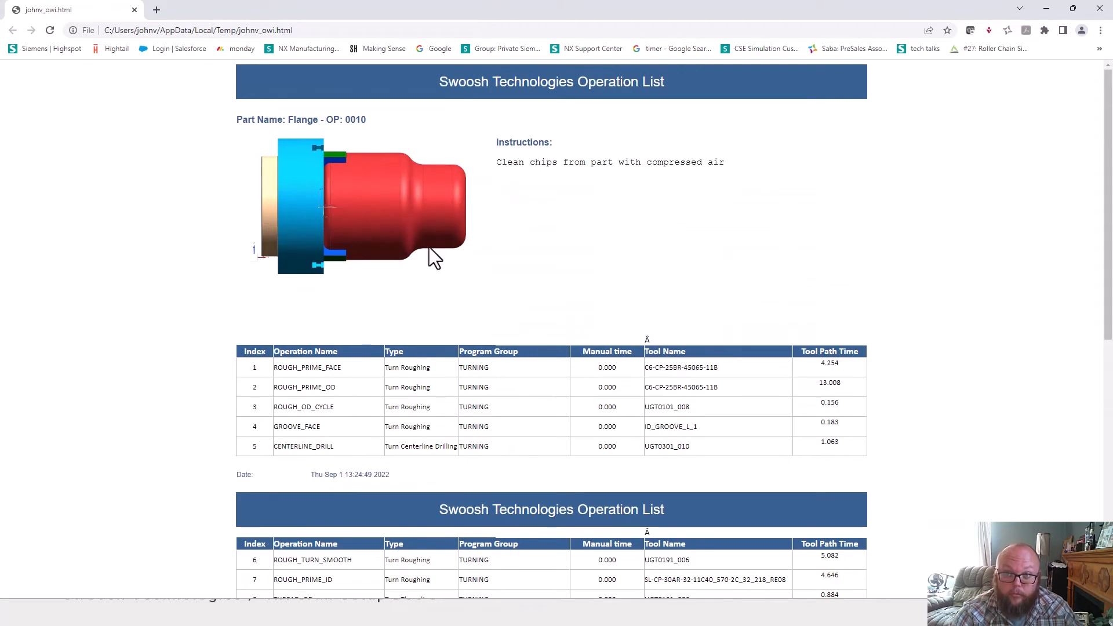
# Step: Switch to the PowerPoint slide show and advance past Tooling Details to the Publish Work Instructions slide
pyautogui.press('super+Tab')
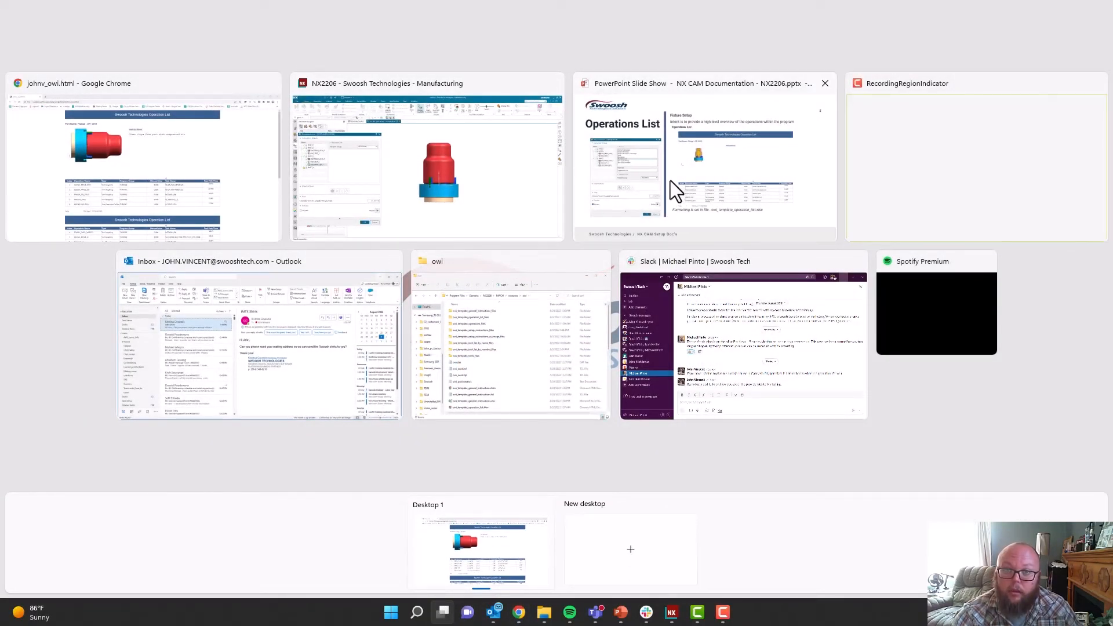
pyautogui.click(708, 151)
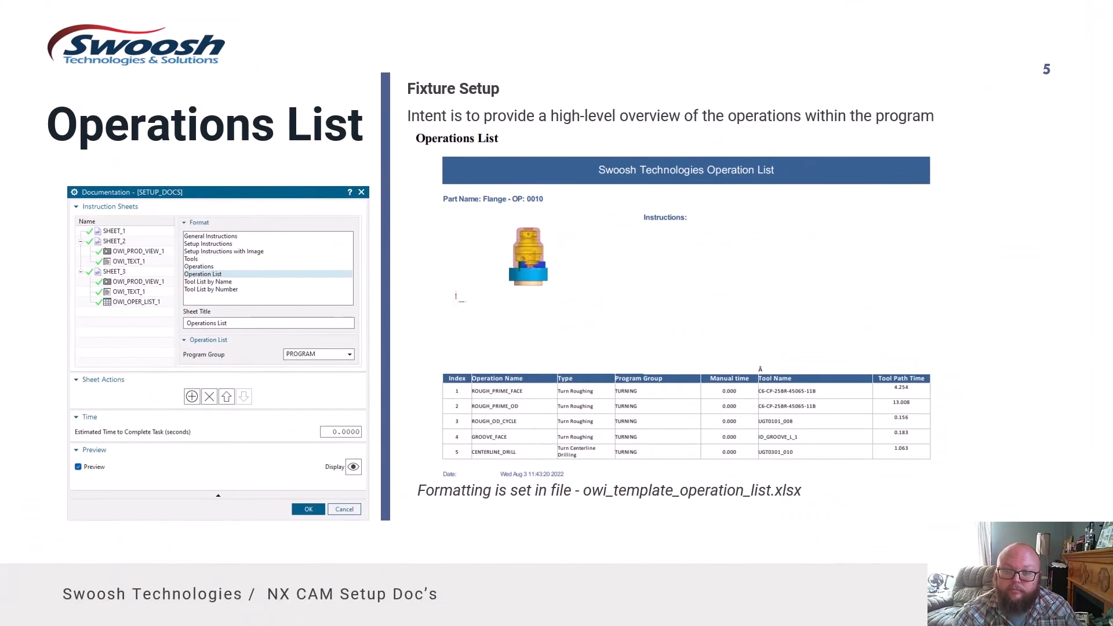
pyautogui.click(680, 424)
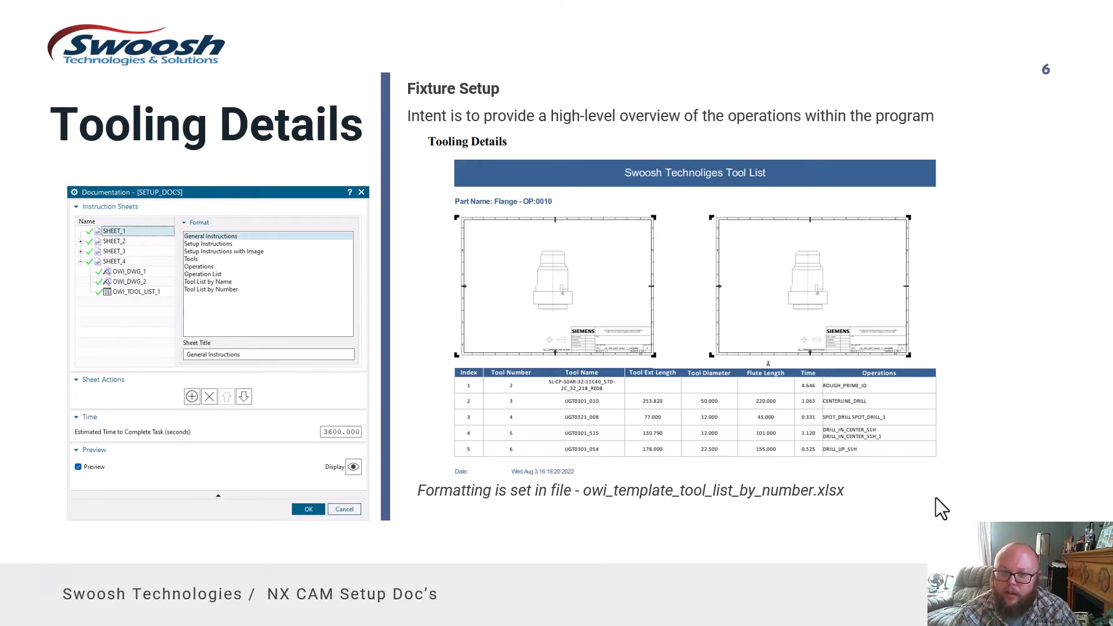
pyautogui.click(691, 499)
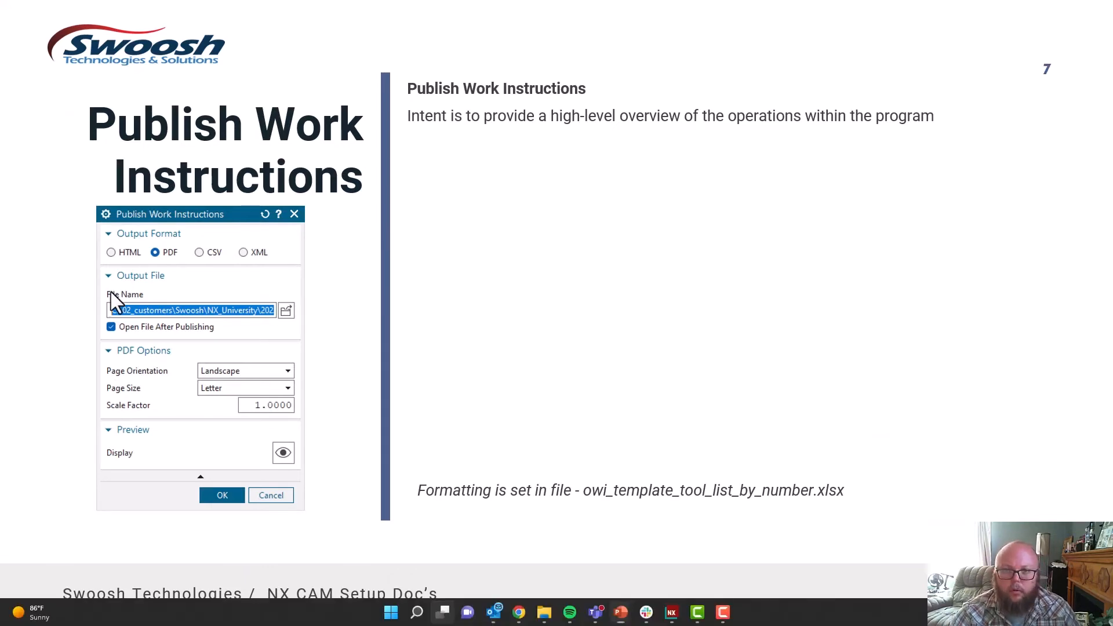
# Step: Return to NX and assign the Tool List by Name format to the fourth instruction sheet
pyautogui.press('super+Tab')
pyautogui.click(812, 191)
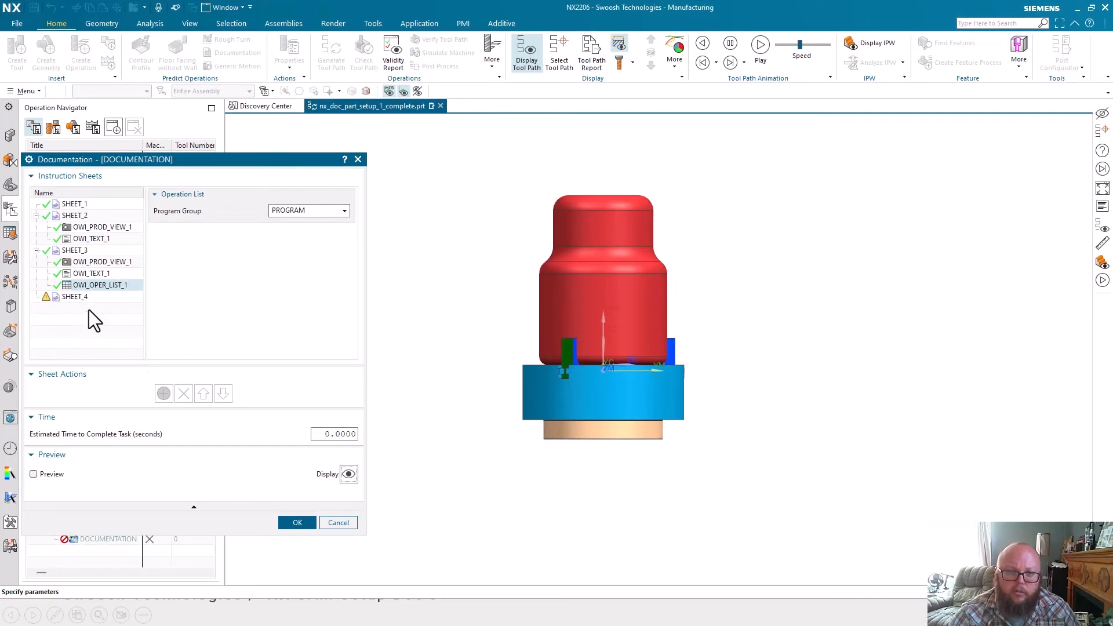
pyautogui.click(116, 298)
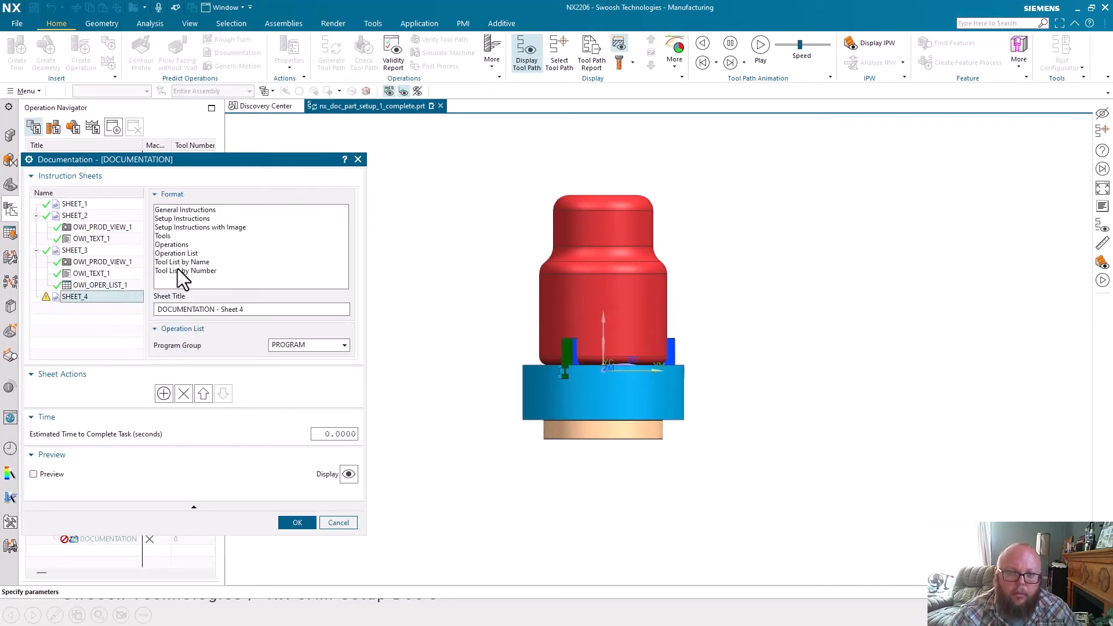
pyautogui.click(182, 262)
# Step: Assign drawing Sheet 1 to both OWI_DWG_1 and OWI_DWG_2 of the fourth sheet
pyautogui.click(86, 308)
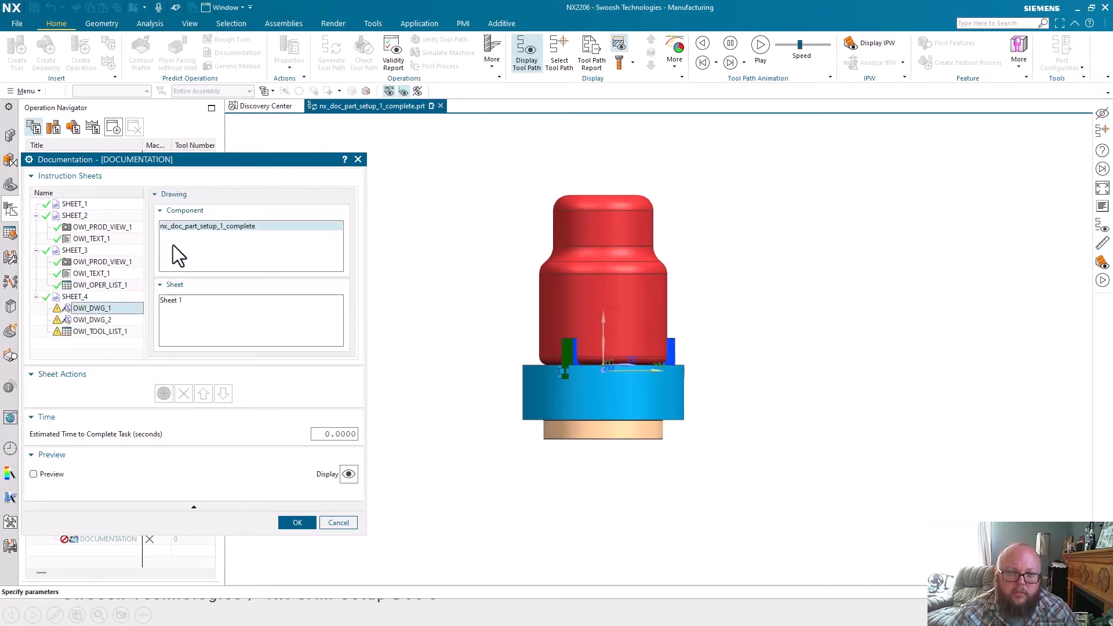
pyautogui.click(176, 299)
pyautogui.click(96, 320)
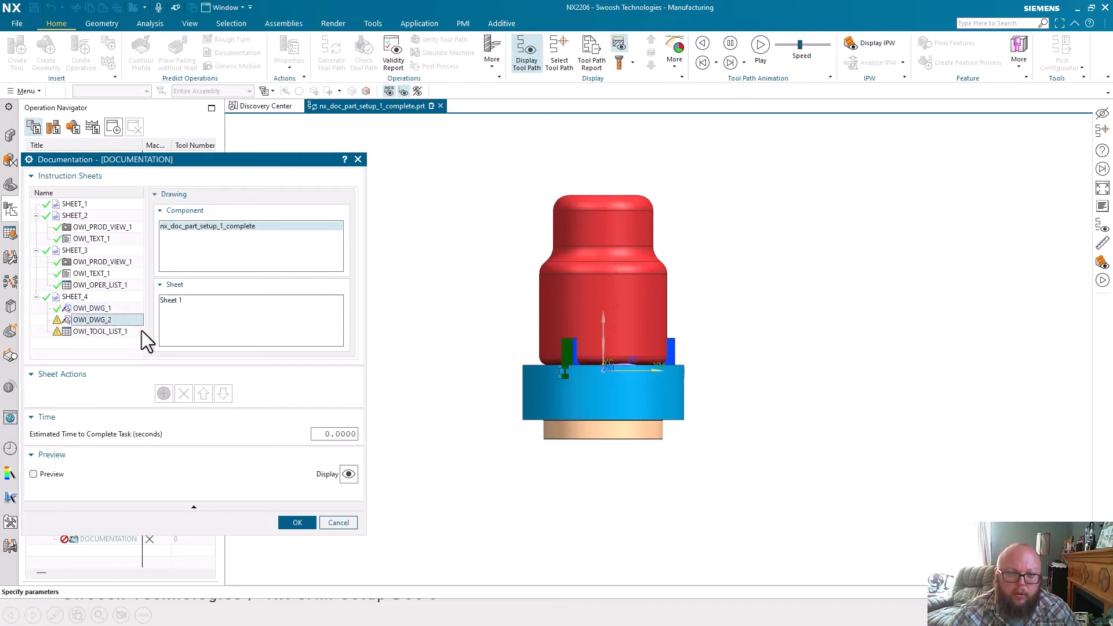
pyautogui.click(172, 299)
# Step: Set the program group of the fourth sheet's OWI_TOOL_LIST_1 to PROGRAM
pyautogui.click(124, 333)
pyautogui.click(330, 212)
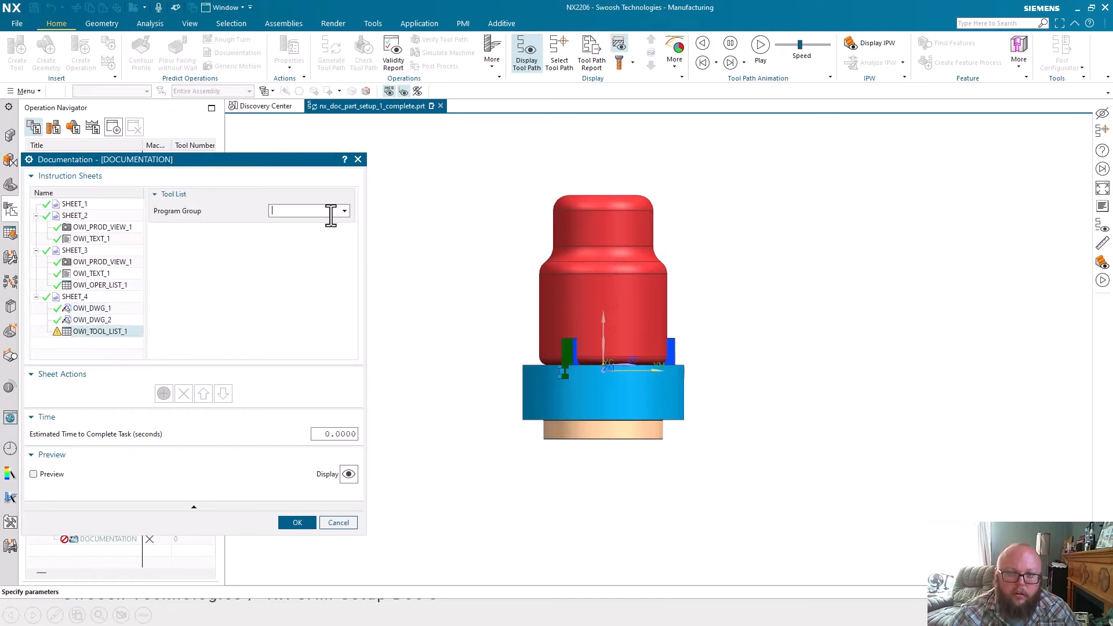
pyautogui.click(344, 211)
pyautogui.click(316, 237)
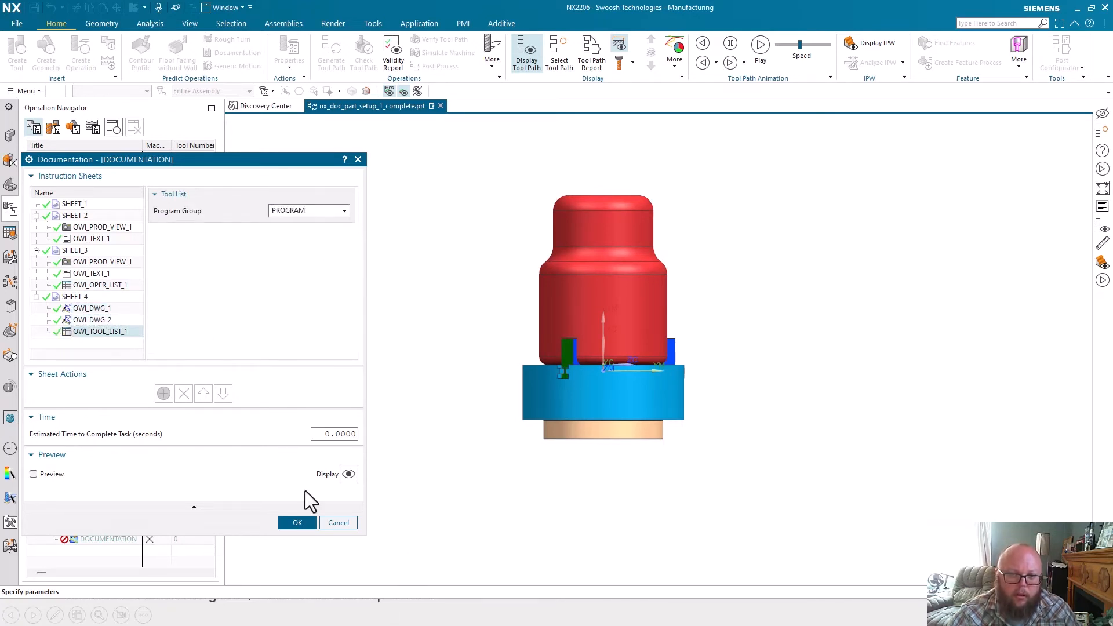
# Step: Title the fourth sheet "Tools" and accept the Documentation operation
pyautogui.click(76, 299)
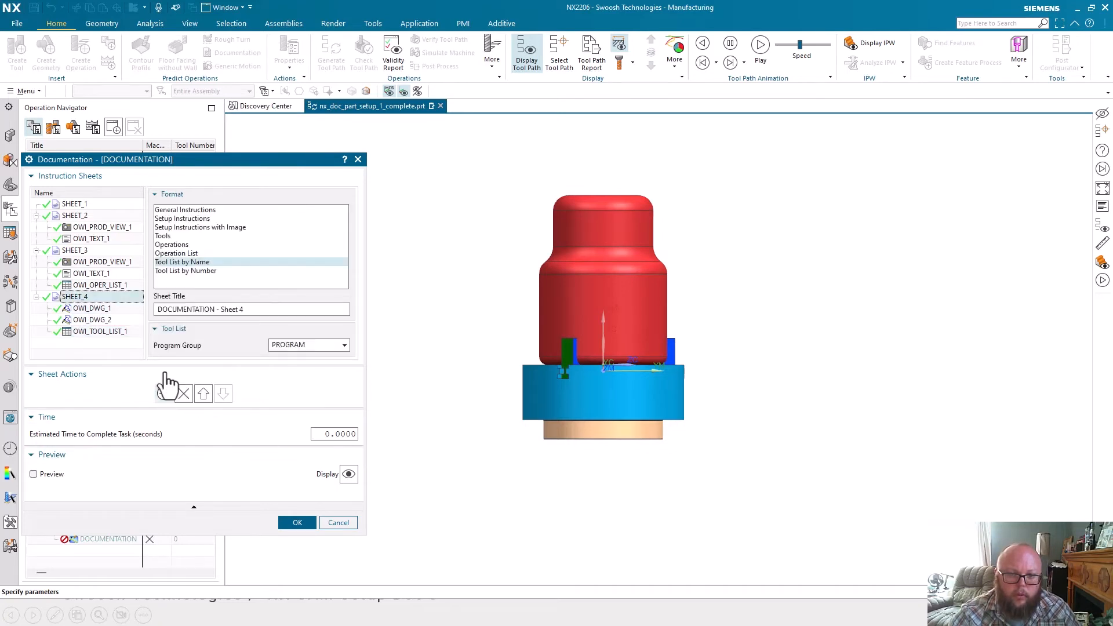
pyautogui.tripleClick(240, 311)
pyautogui.write('T')
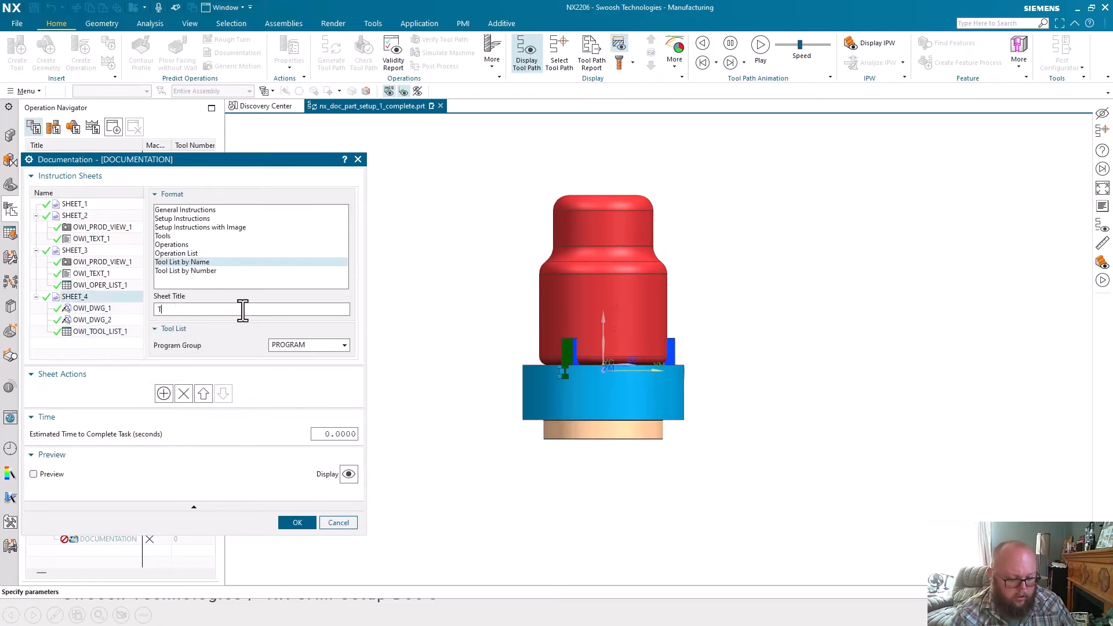
pyautogui.write('ools')
pyautogui.press('Return')
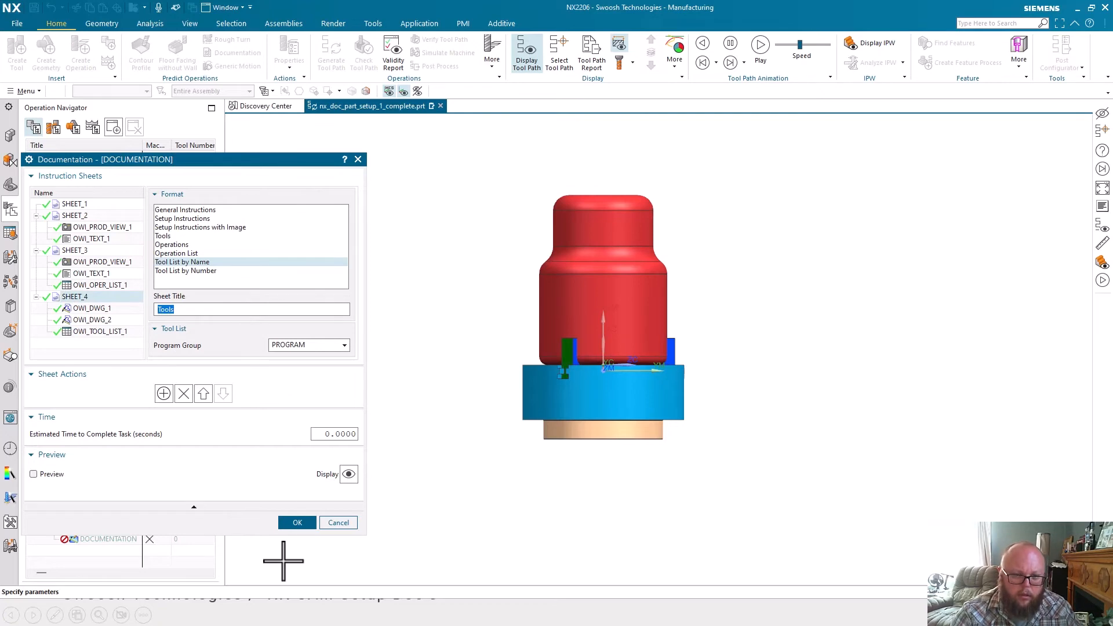
pyautogui.click(301, 523)
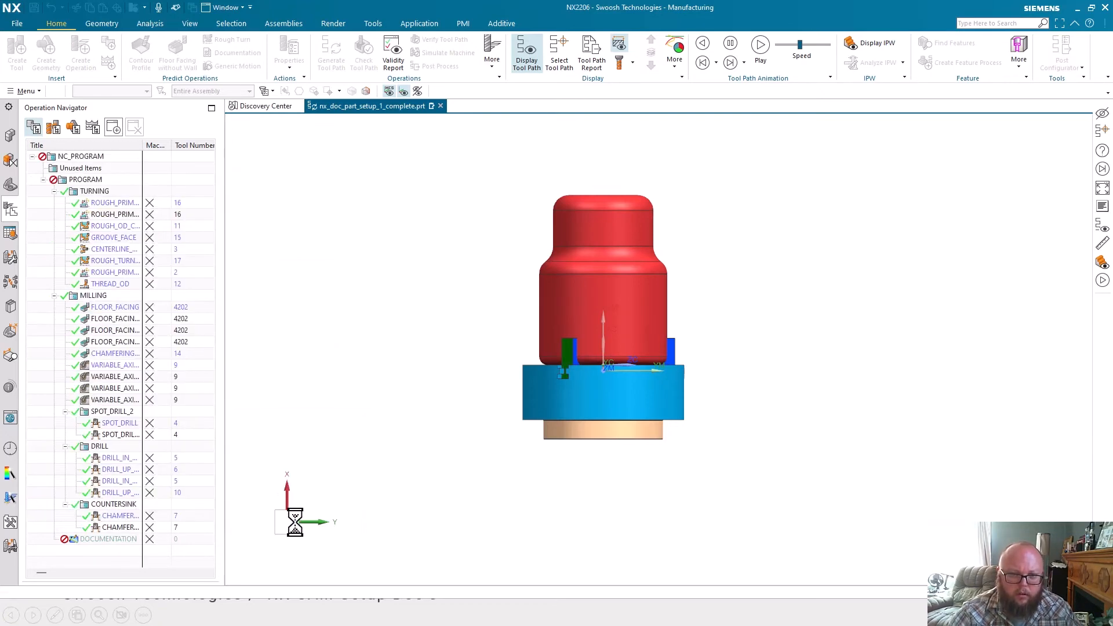
# Step: Generate the DOCUMENTATION operation and publish its work instructions as a PDF file
pyautogui.rightClick(109, 533)
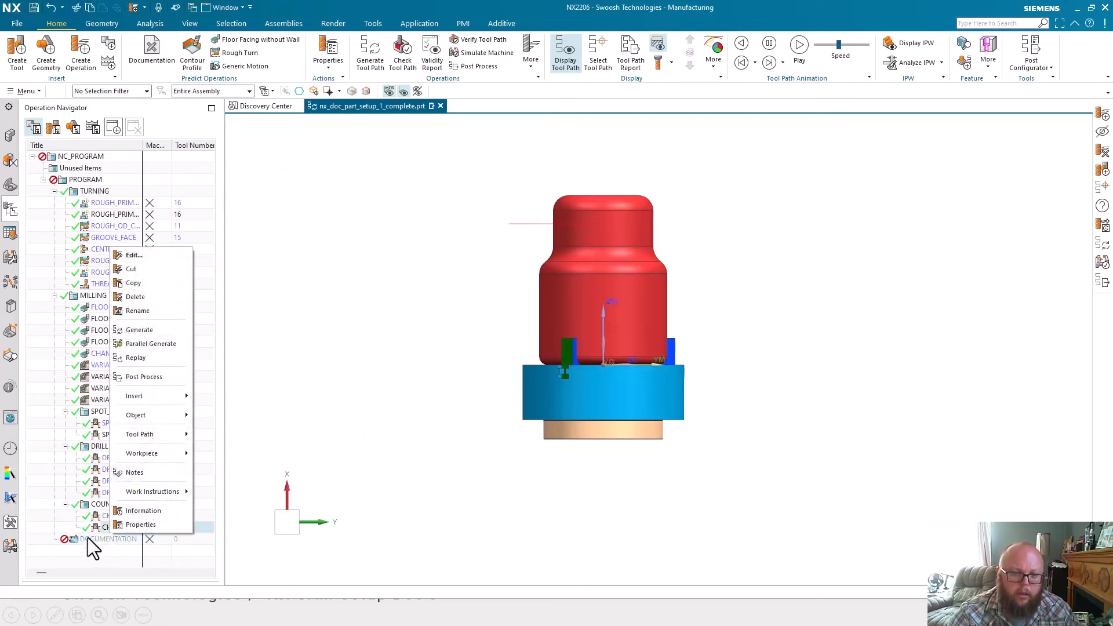
pyautogui.click(113, 348)
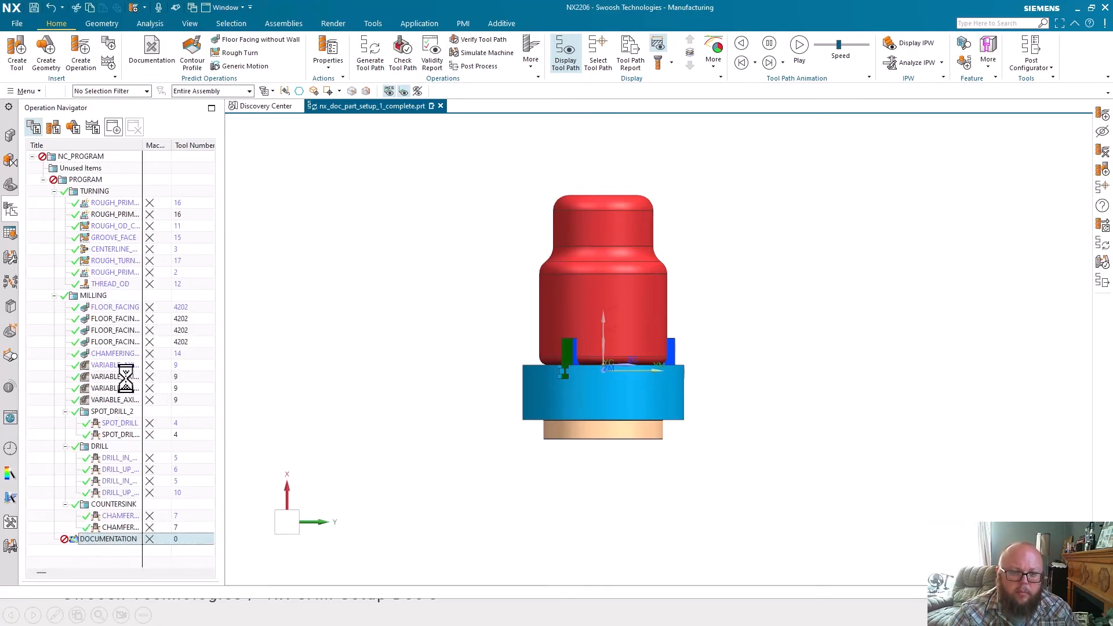
pyautogui.rightClick(114, 539)
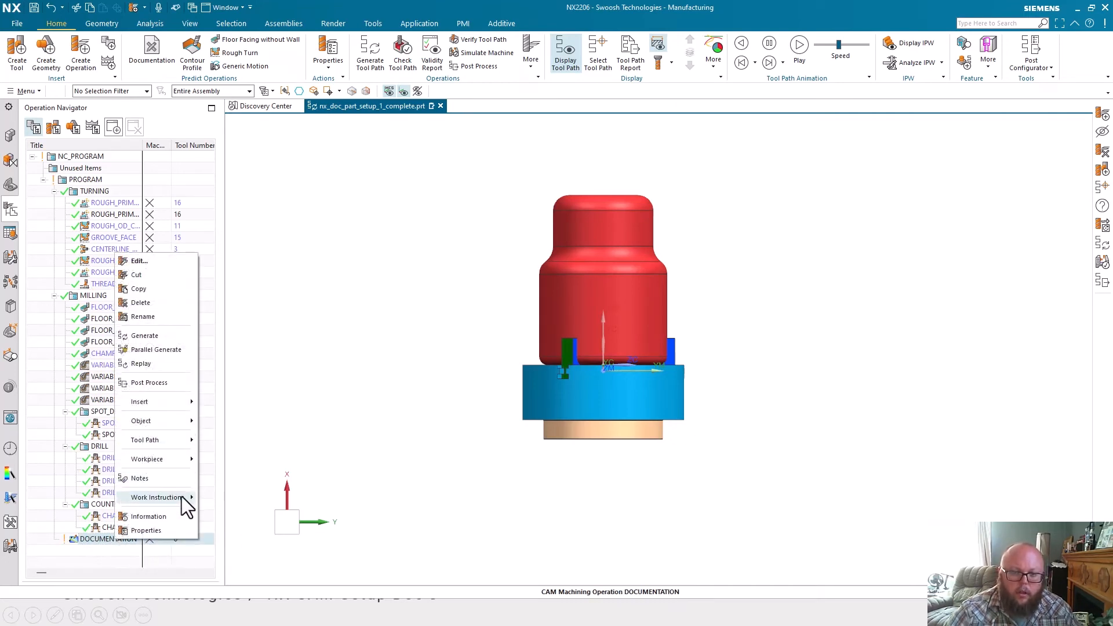
pyautogui.moveTo(182, 497)
pyautogui.click(223, 513)
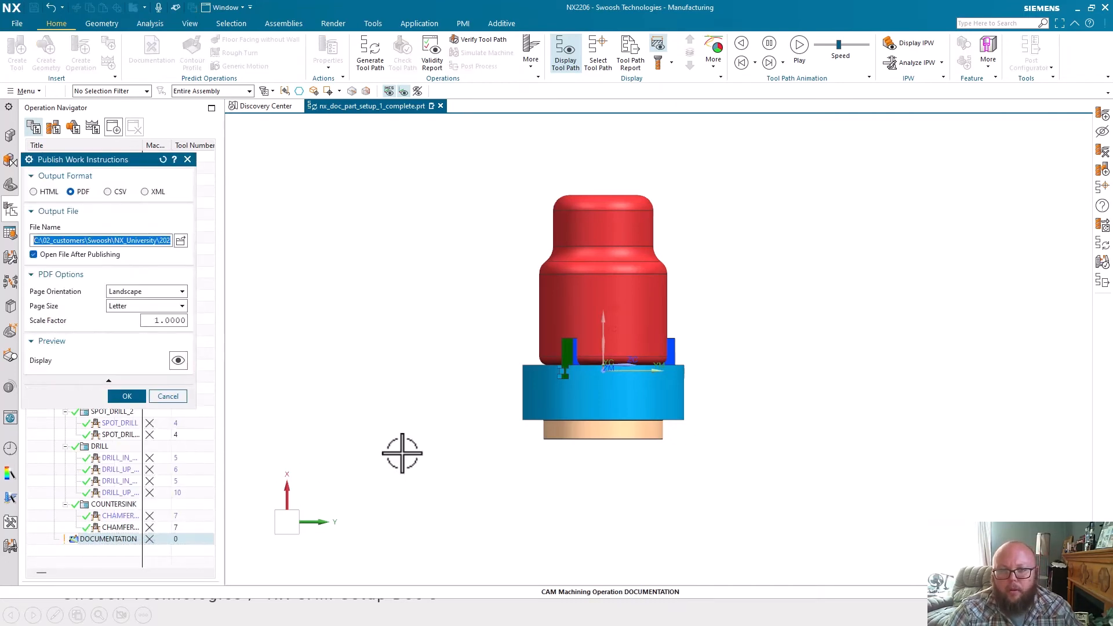
pyautogui.moveTo(95, 163); pyautogui.dragTo(315, 175)
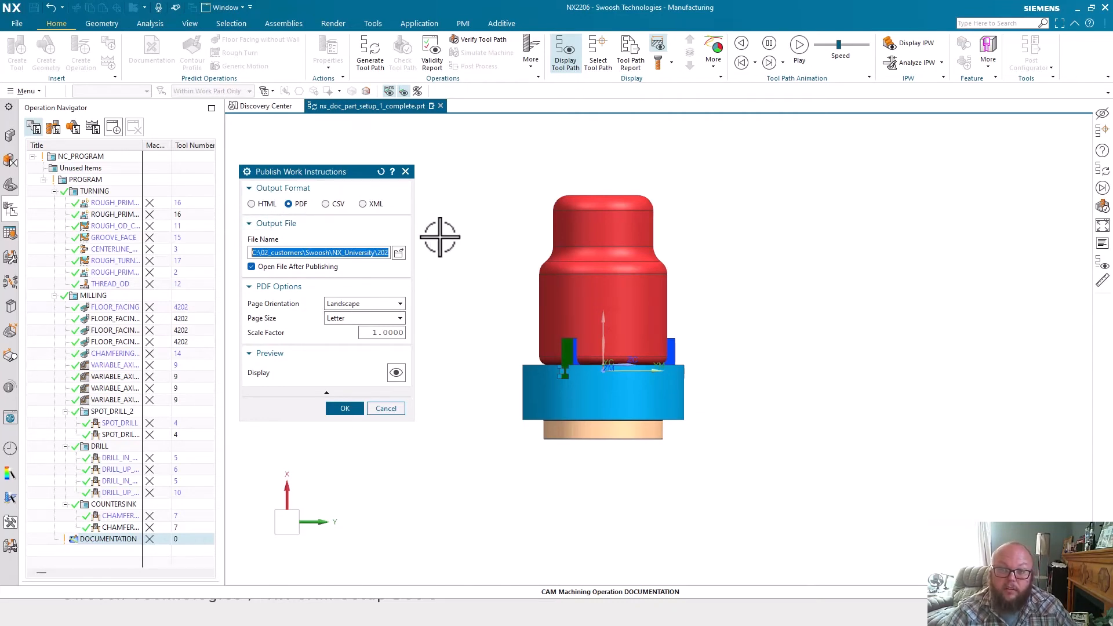
pyautogui.click(342, 410)
pyautogui.click(398, 317)
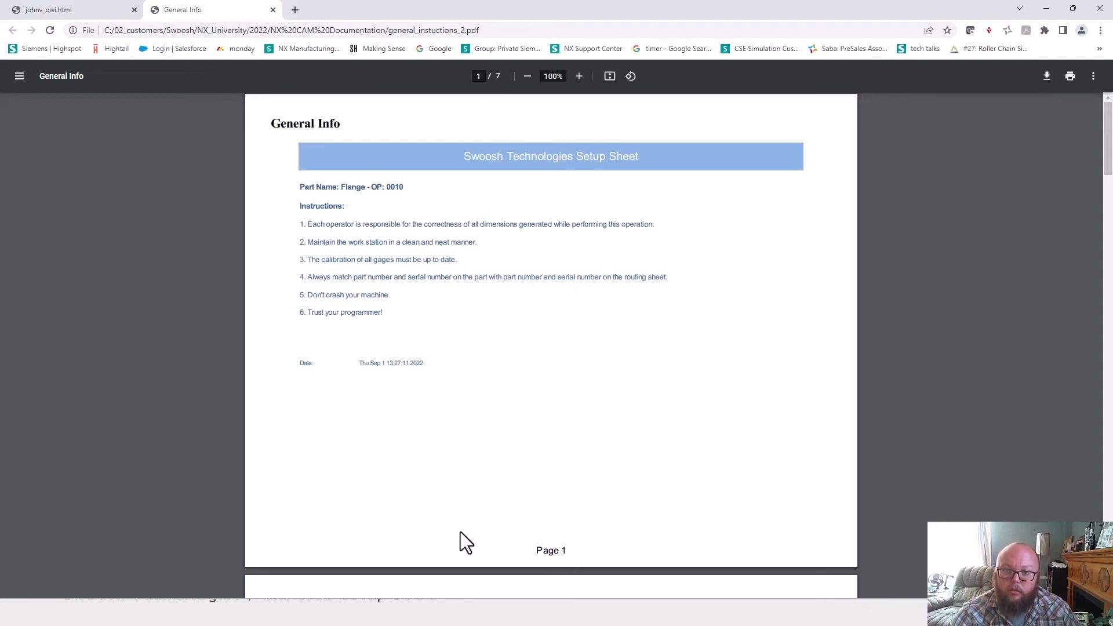
# Step: Review the published PDF from the General Info page through the Setup, OP list and Tools pages
pyautogui.scroll(-7, 460, 532)
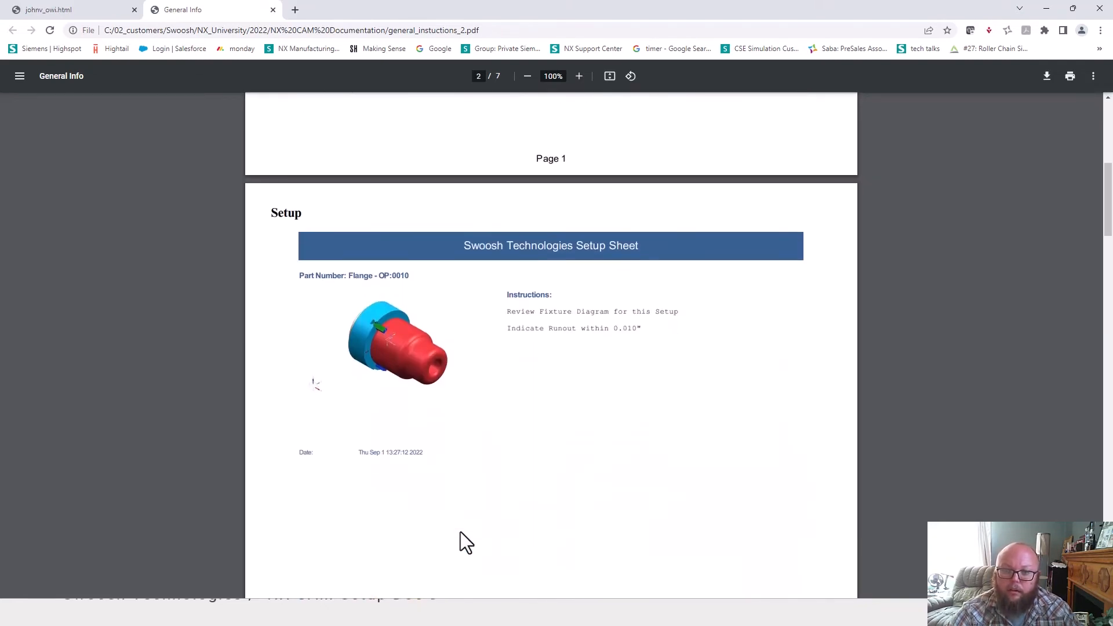
pyautogui.scroll(-1, 460, 532)
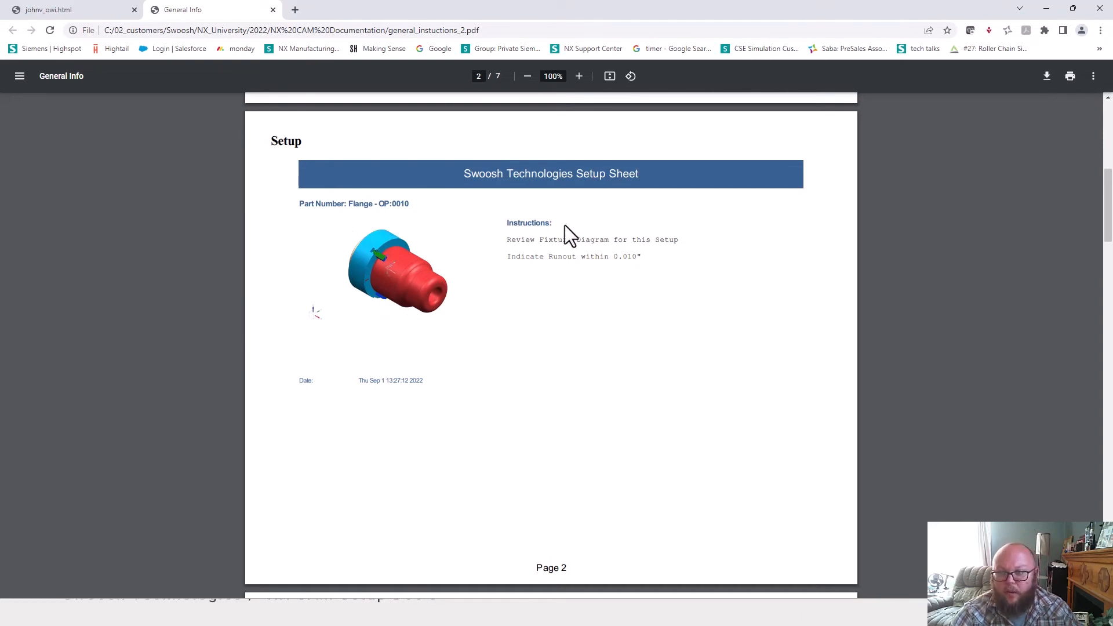
pyautogui.scroll(-7, 749, 394)
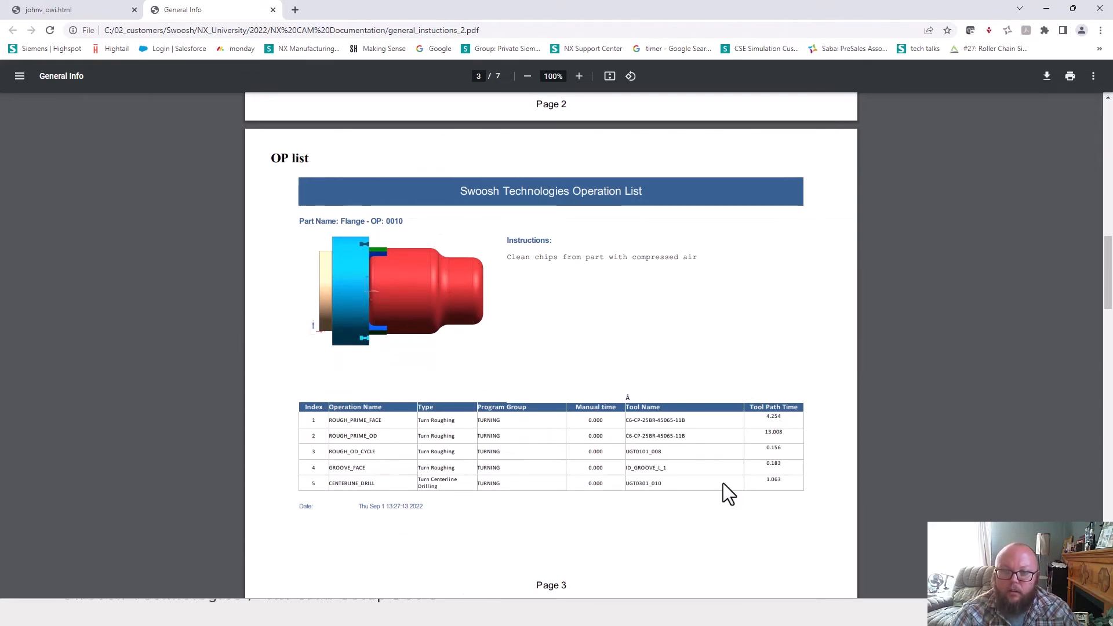
pyautogui.scroll(-16, 658, 418)
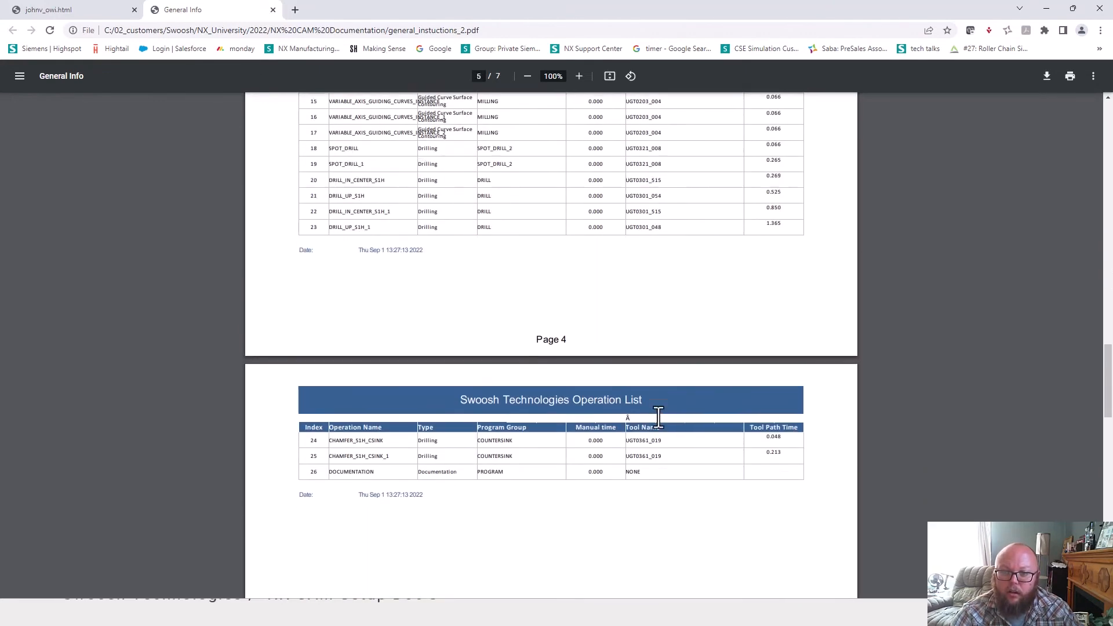
pyautogui.scroll(-8, 659, 417)
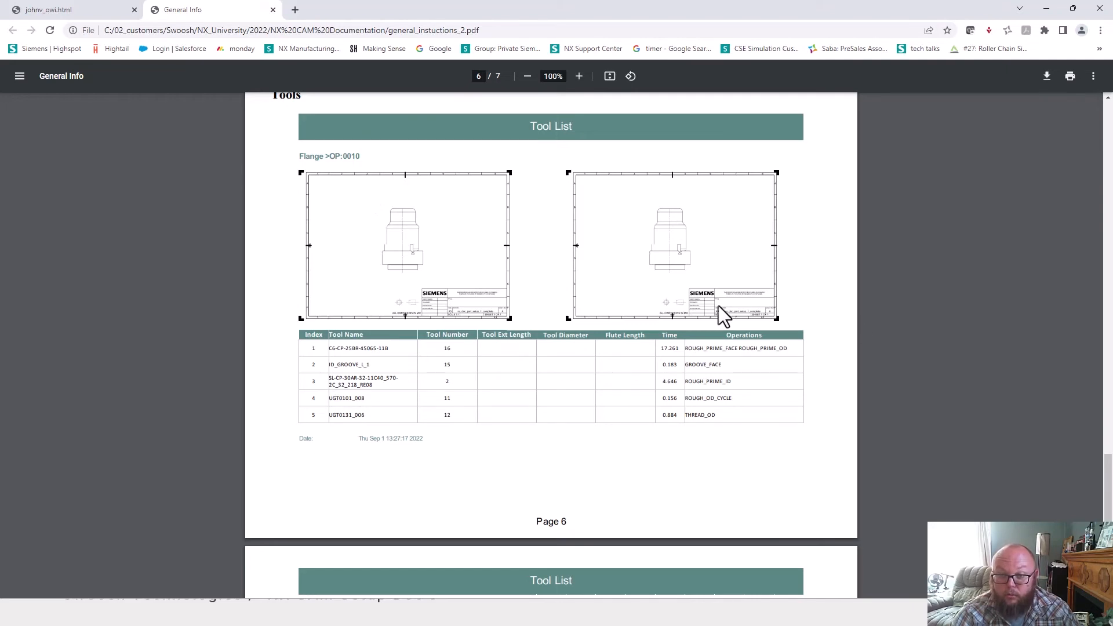
pyautogui.scroll(-3, 718, 316)
pyautogui.scroll(-2, 641, 420)
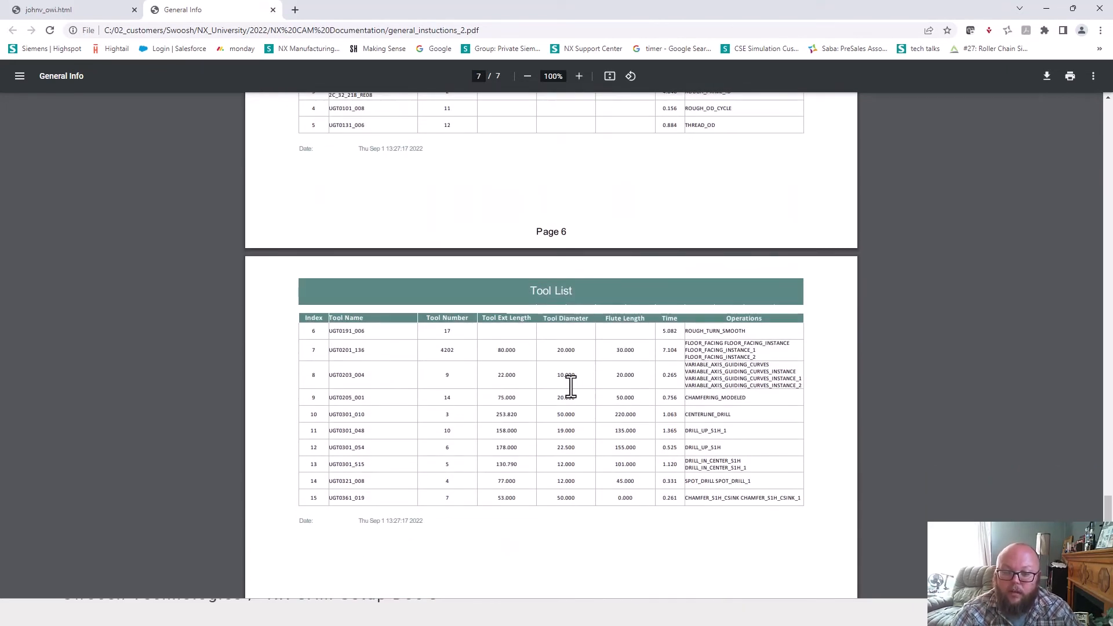
pyautogui.scroll(-2, 568, 384)
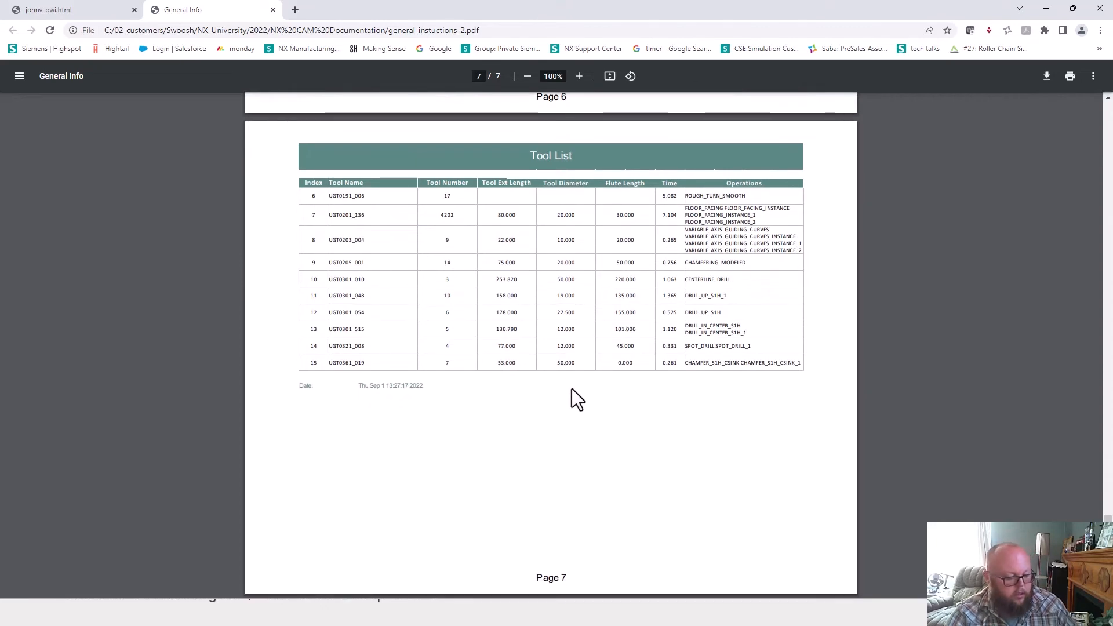
# Step: Switch to the PowerPoint slide show and advance to the Modify Templates slide
pyautogui.press('super+Tab')
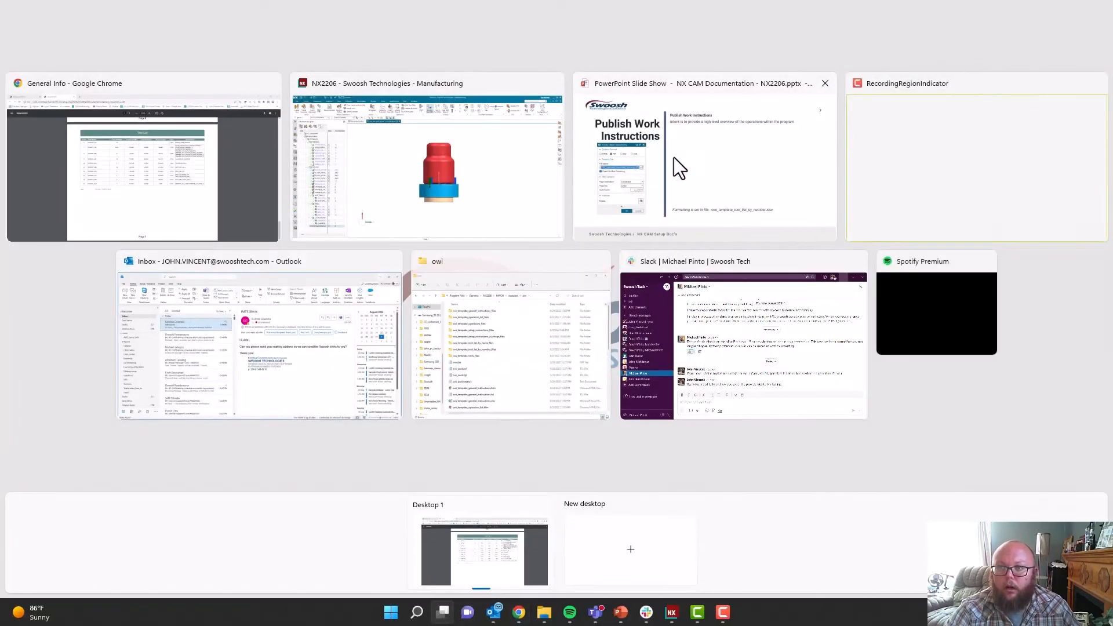
pyautogui.click(642, 131)
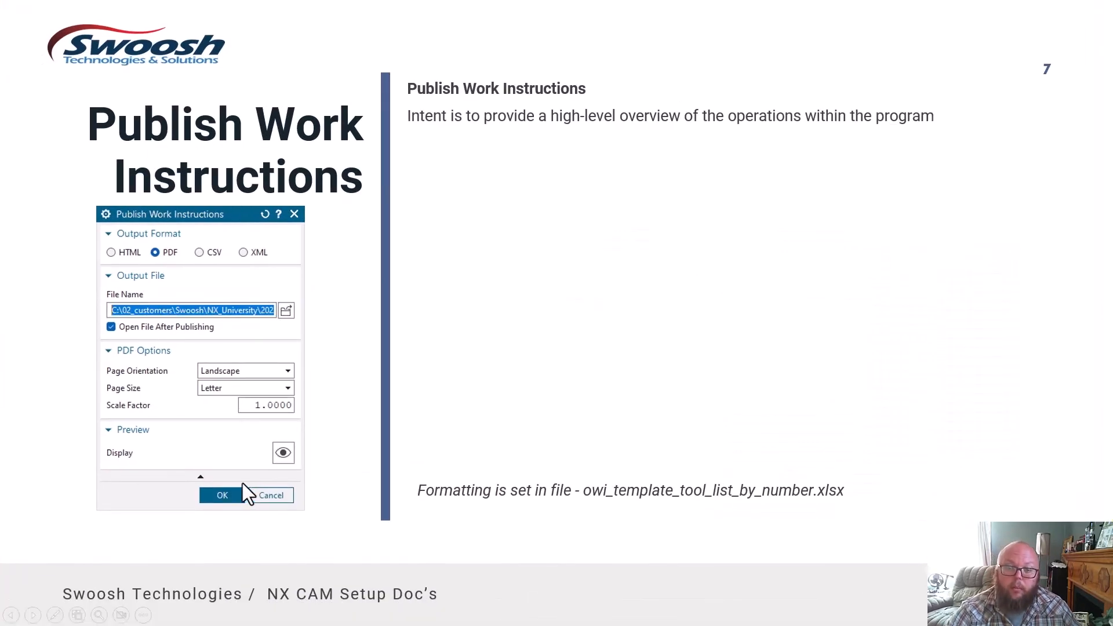
pyautogui.click(252, 480)
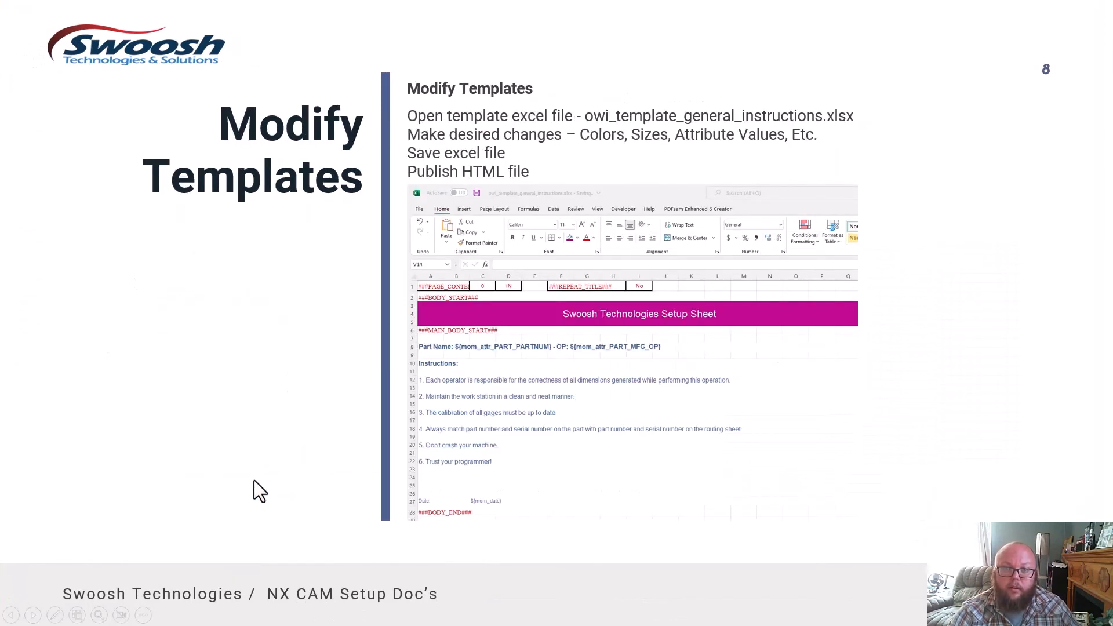
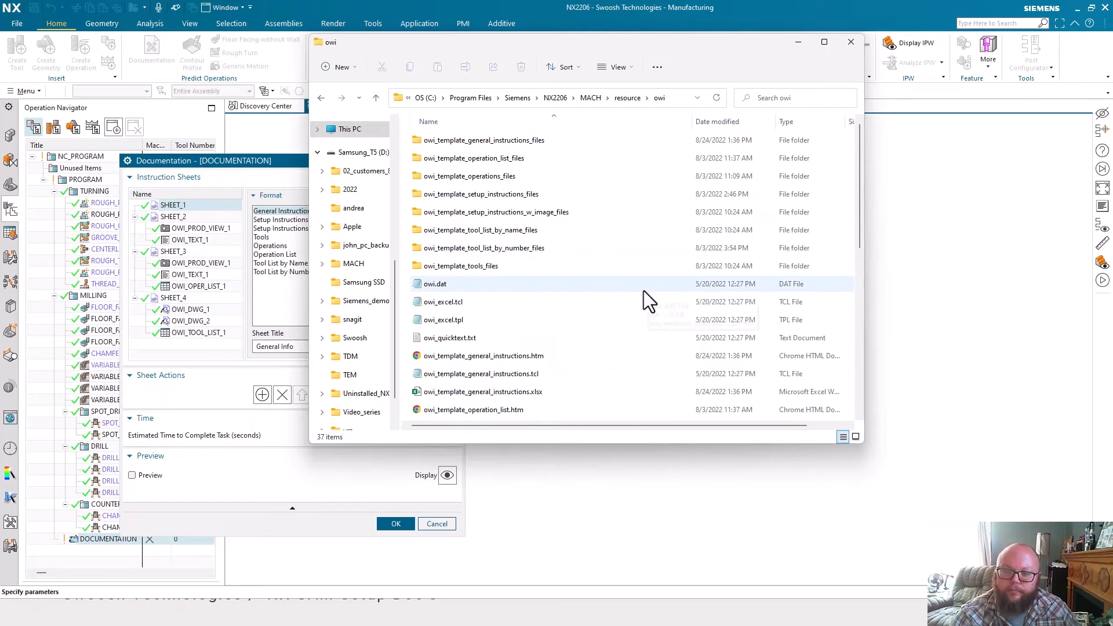
# Step: Open the owi_template_general_instructions.xlsx template from the NX2206 MACH resource owi folder in Excel
pyautogui.scroll(-1, 644, 290)
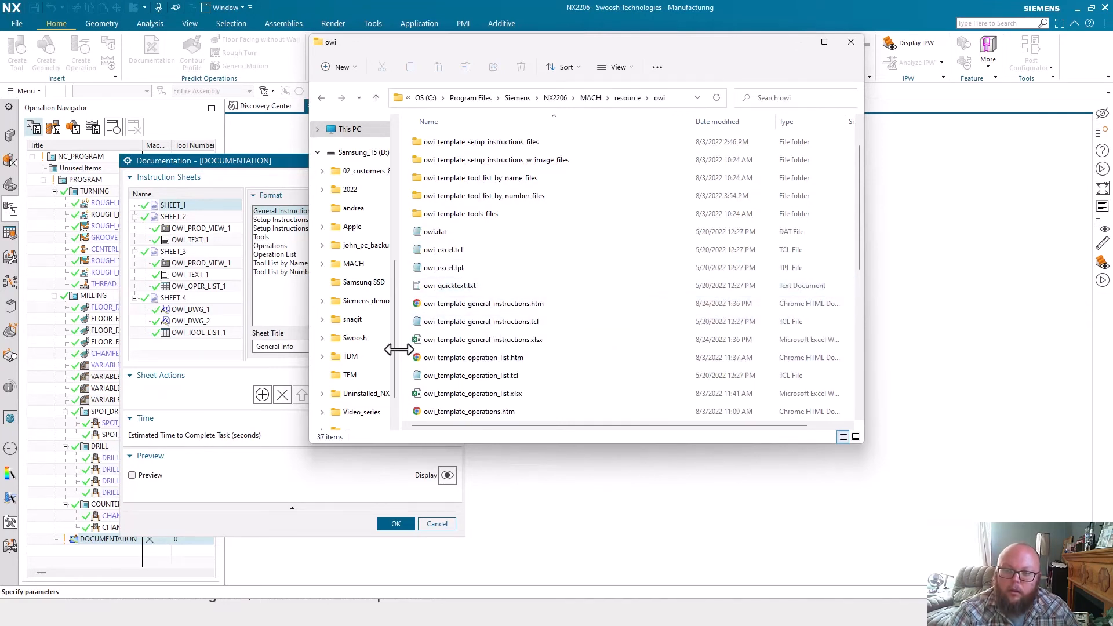
pyautogui.click(421, 341)
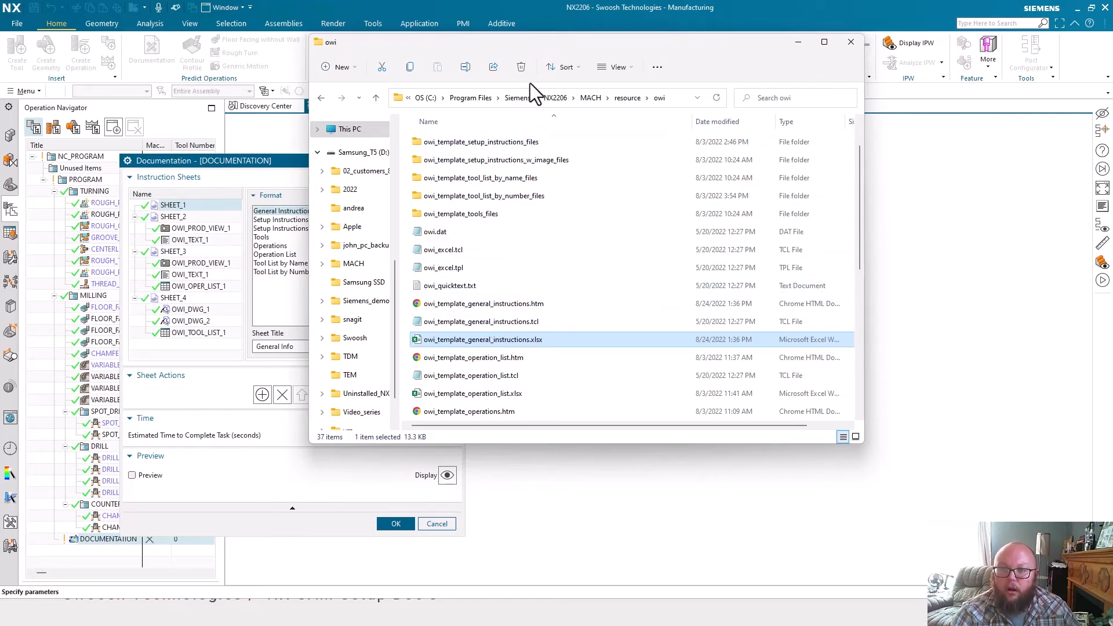
pyautogui.doubleClick(482, 340)
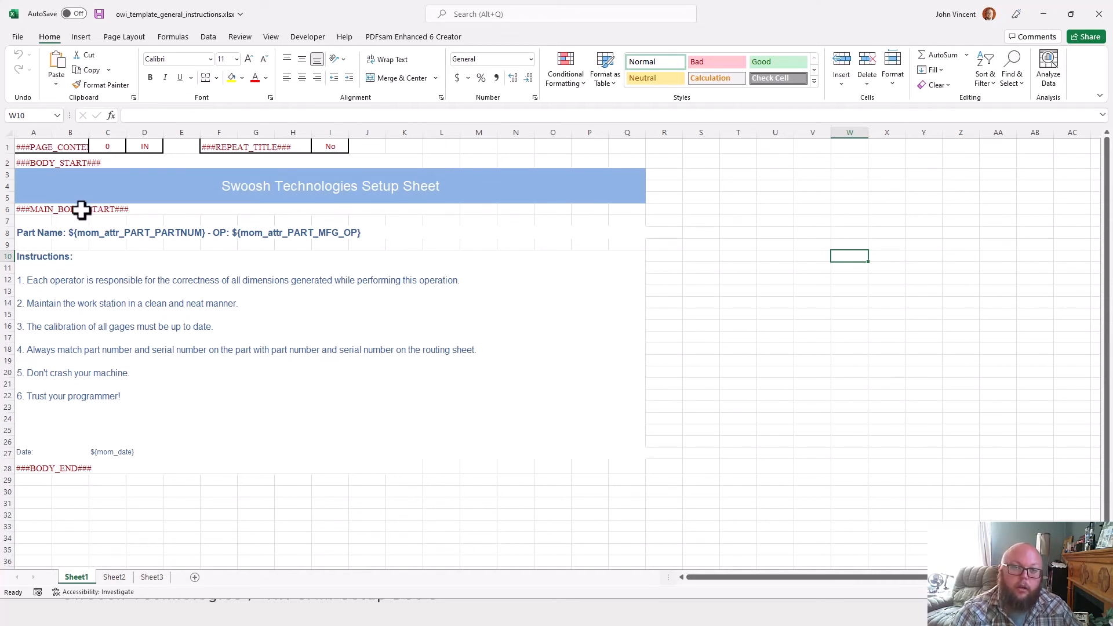
# Step: Fill the "Swoosh Technologies Setup Sheet" title banner with light olive green and save the workbook
pyautogui.click(82, 189)
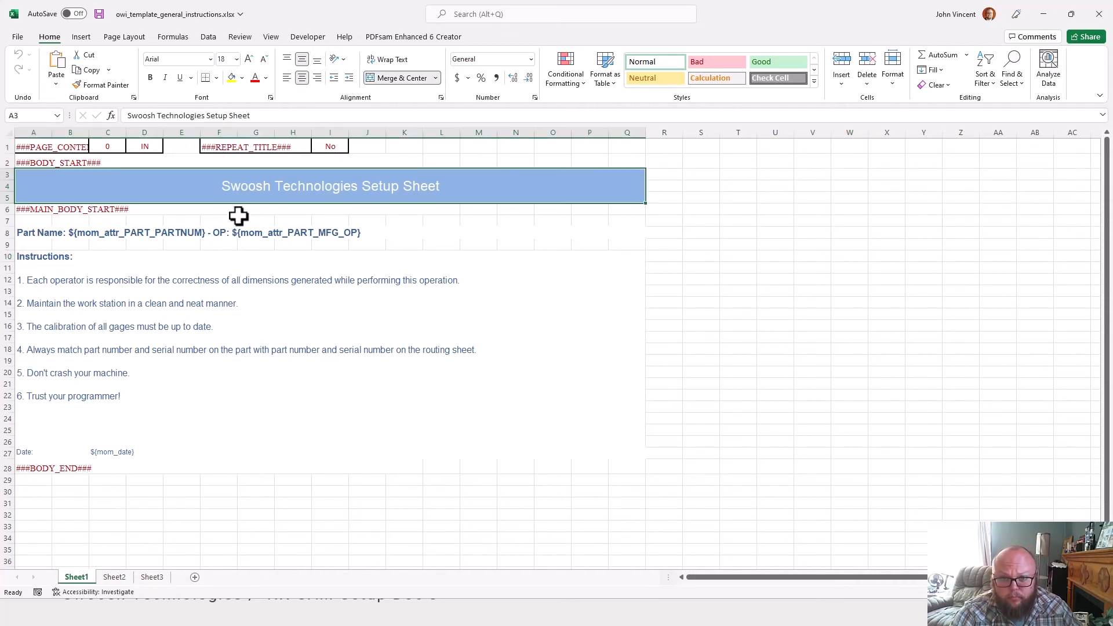
pyautogui.click(242, 79)
pyautogui.click(290, 140)
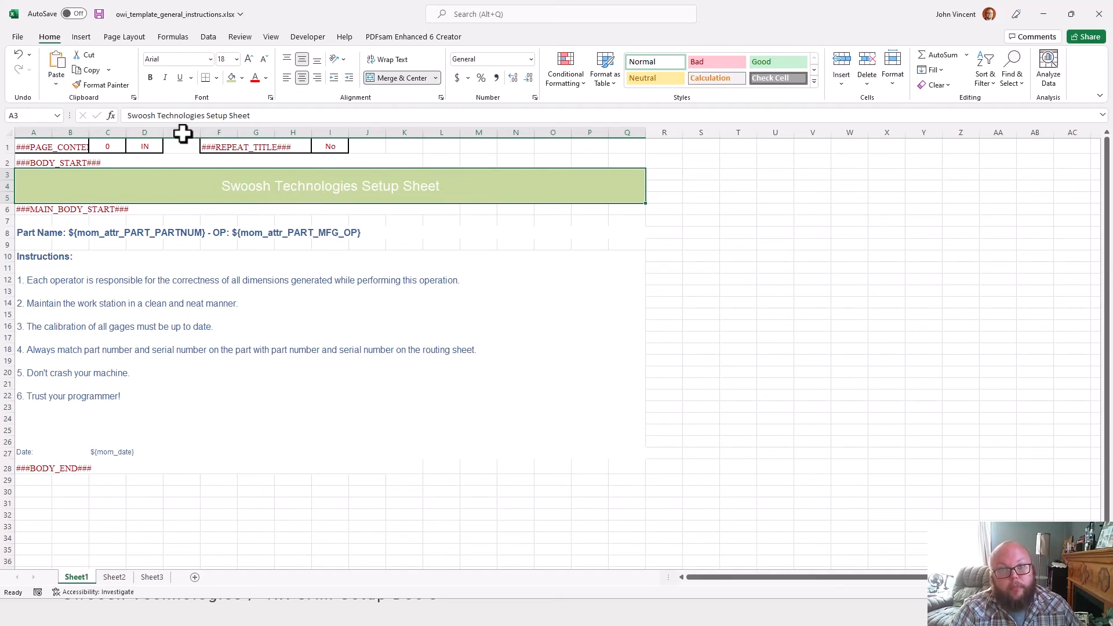
pyautogui.click(99, 14)
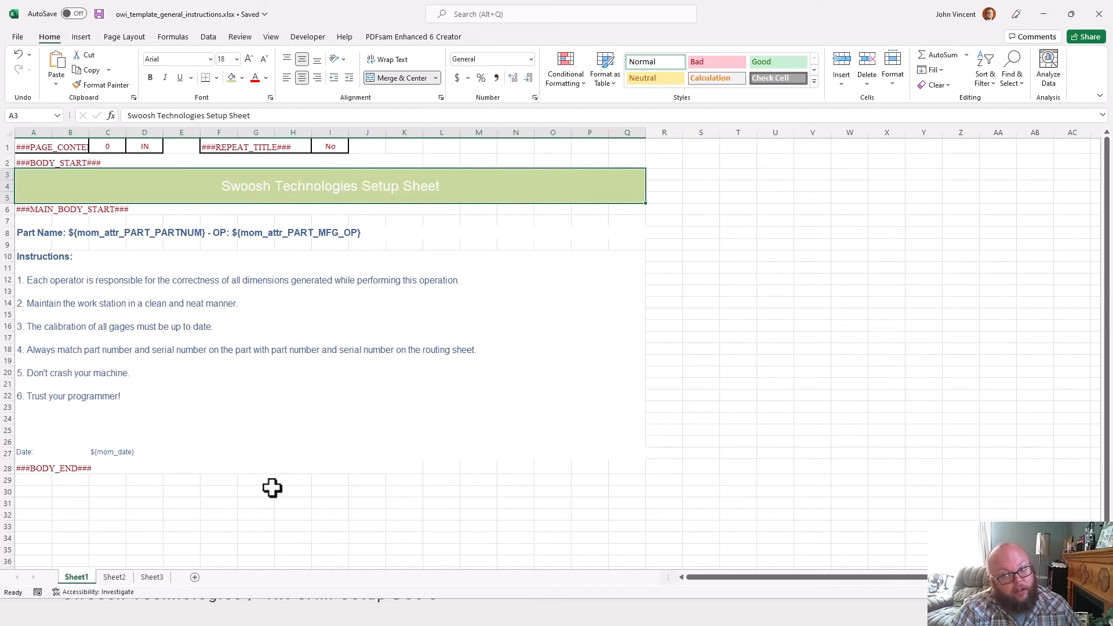
# Step: Republish Sheet1 as the web page owi_template_general_instructions.htm in the owi folder
pyautogui.click(18, 37)
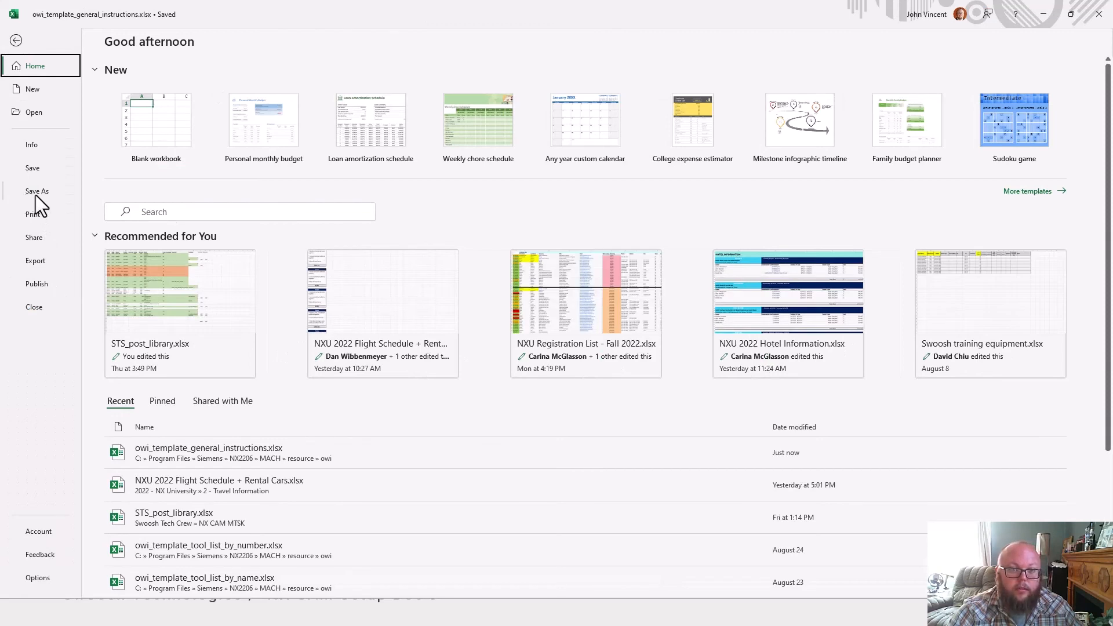
pyautogui.click(36, 194)
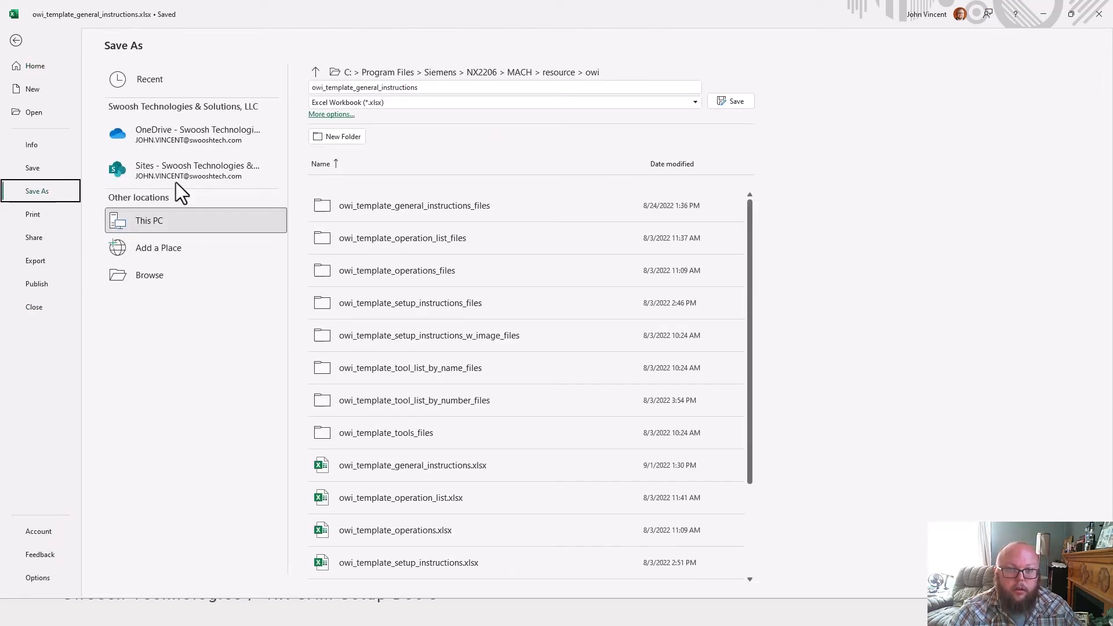
pyautogui.click(323, 115)
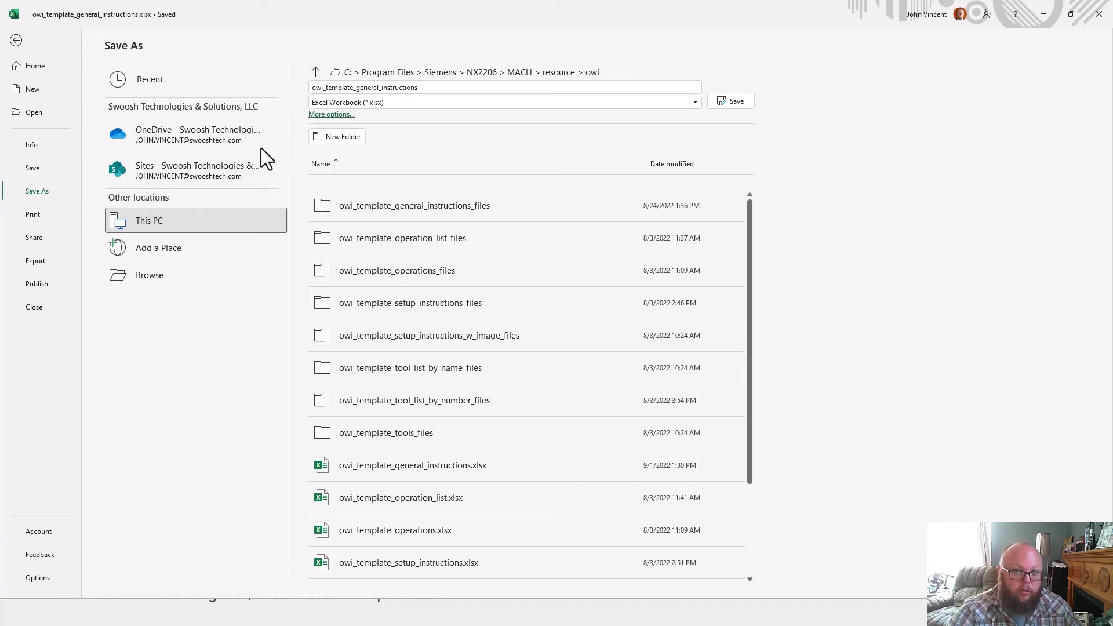
pyautogui.moveTo(252, 7); pyautogui.dragTo(417, 65)
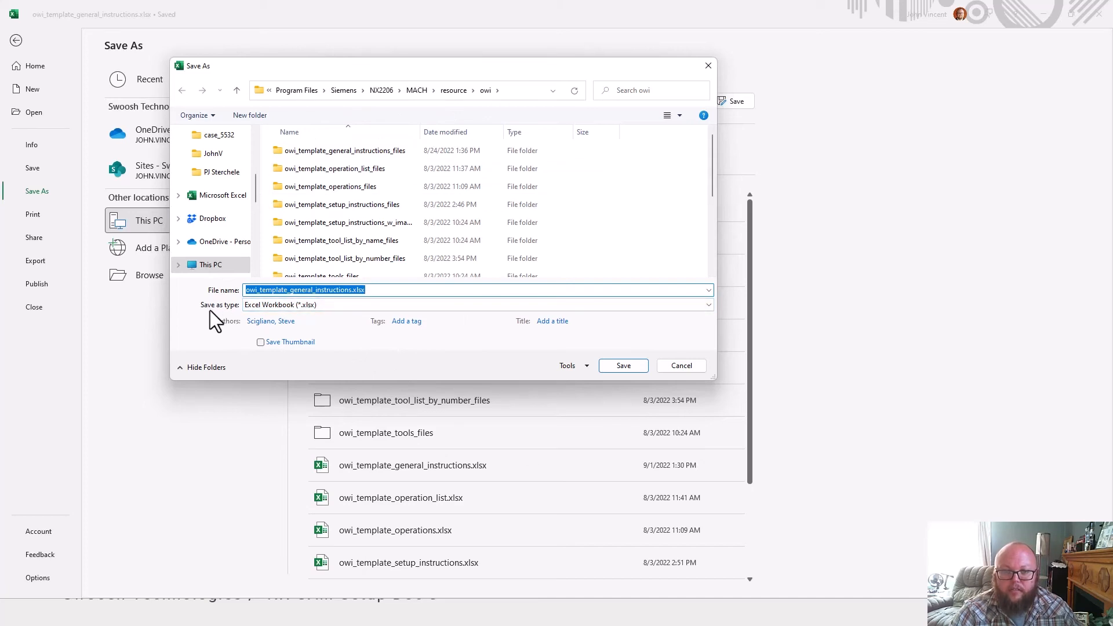
pyautogui.click(297, 308)
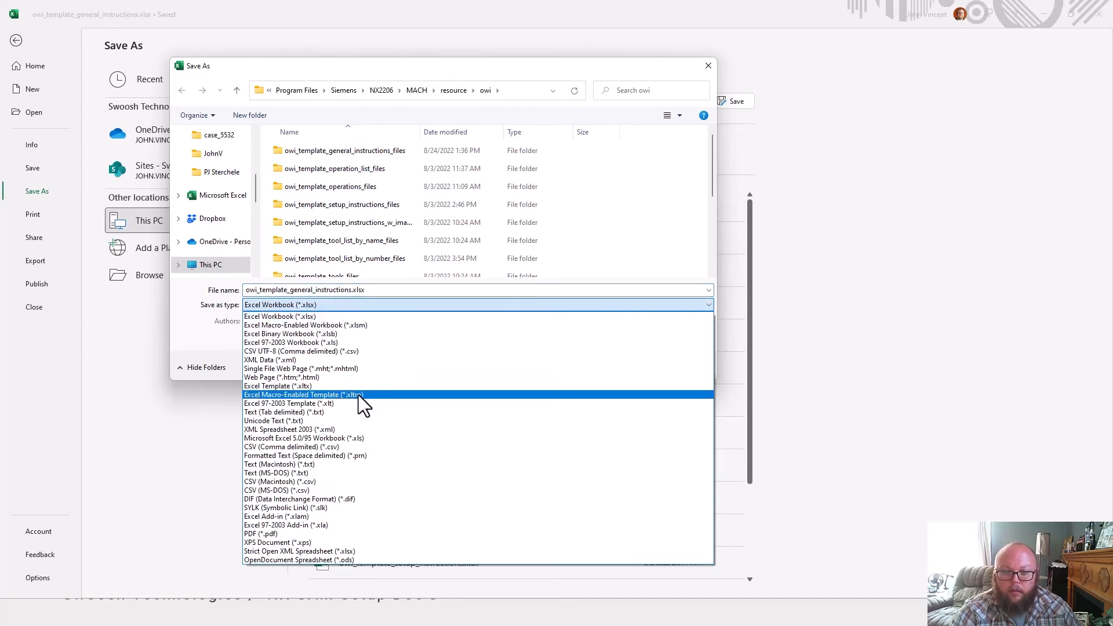
pyautogui.click(287, 378)
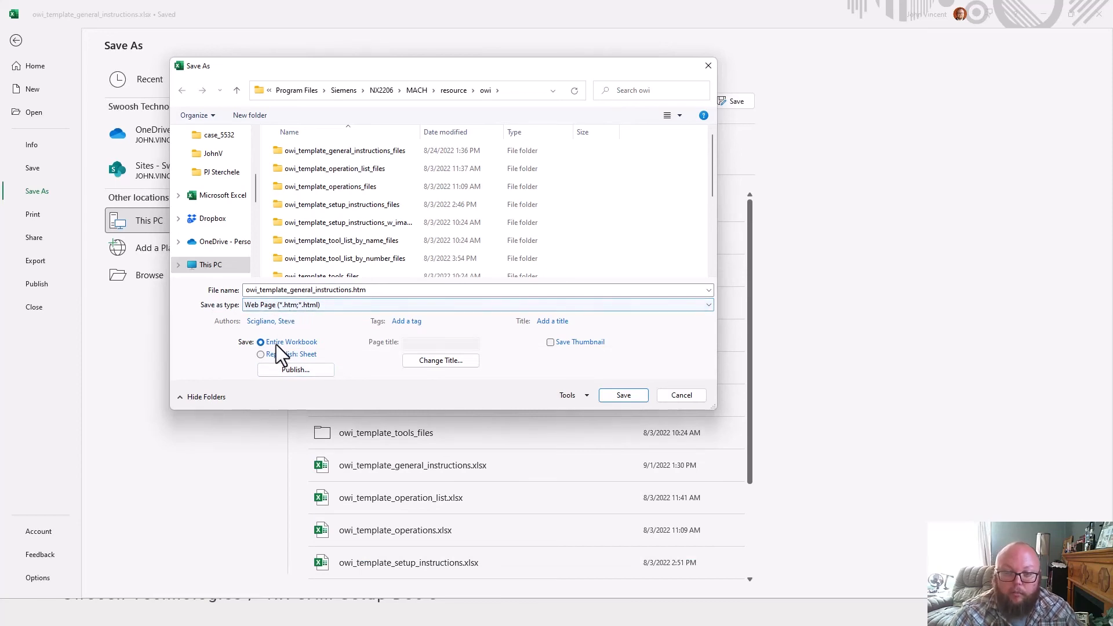
pyautogui.click(262, 354)
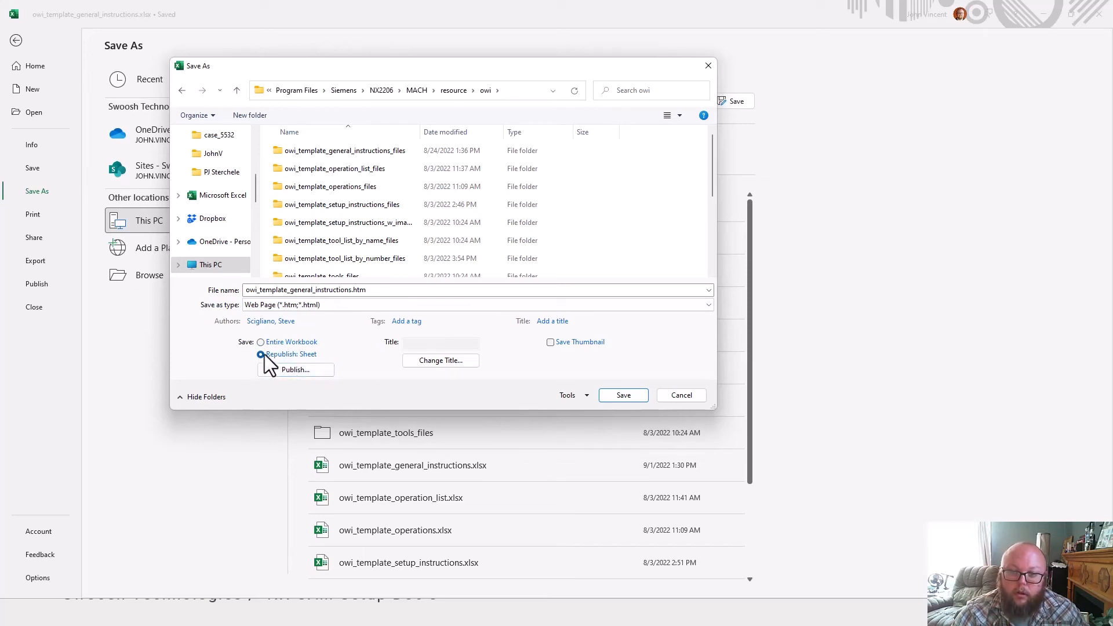
pyautogui.click(297, 372)
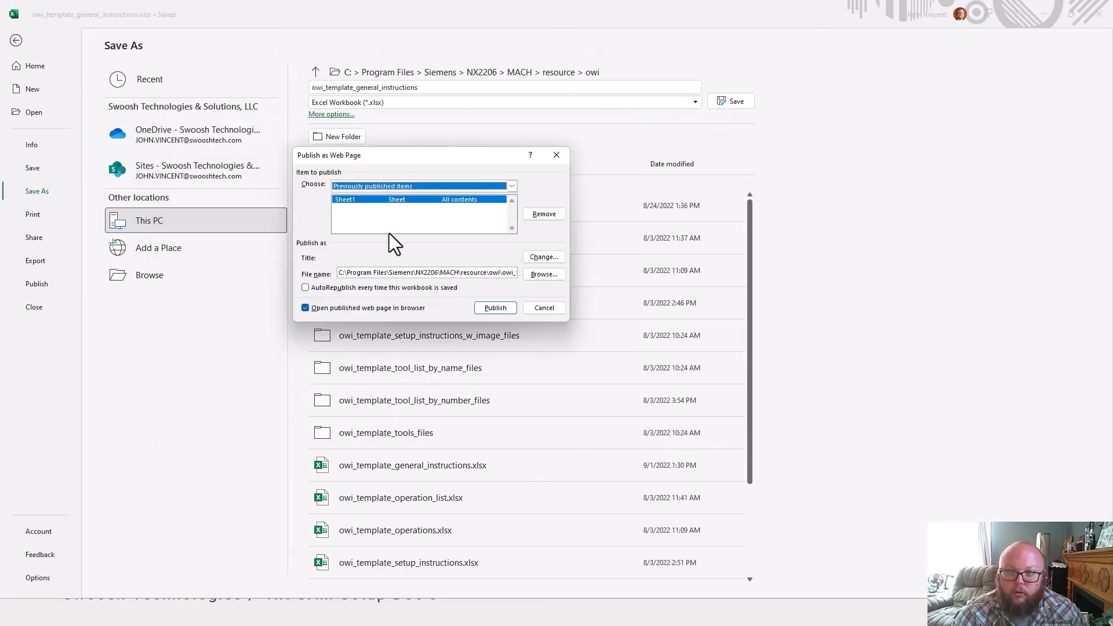
pyautogui.click(490, 311)
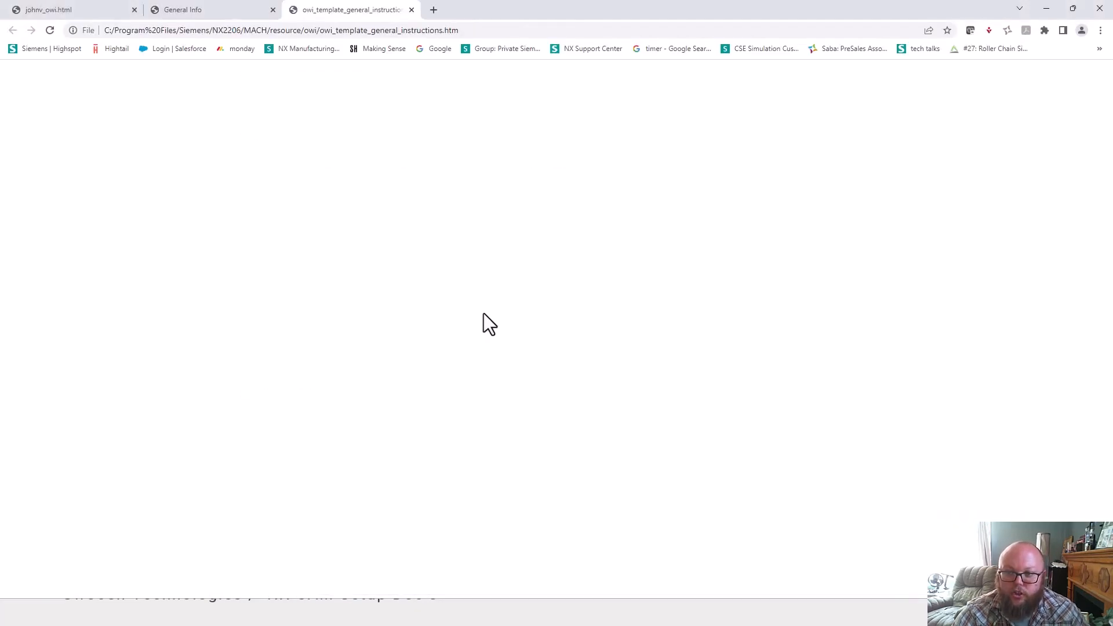
# Step: Close the published web page, the other browser tabs and the template workbook
pyautogui.click(411, 10)
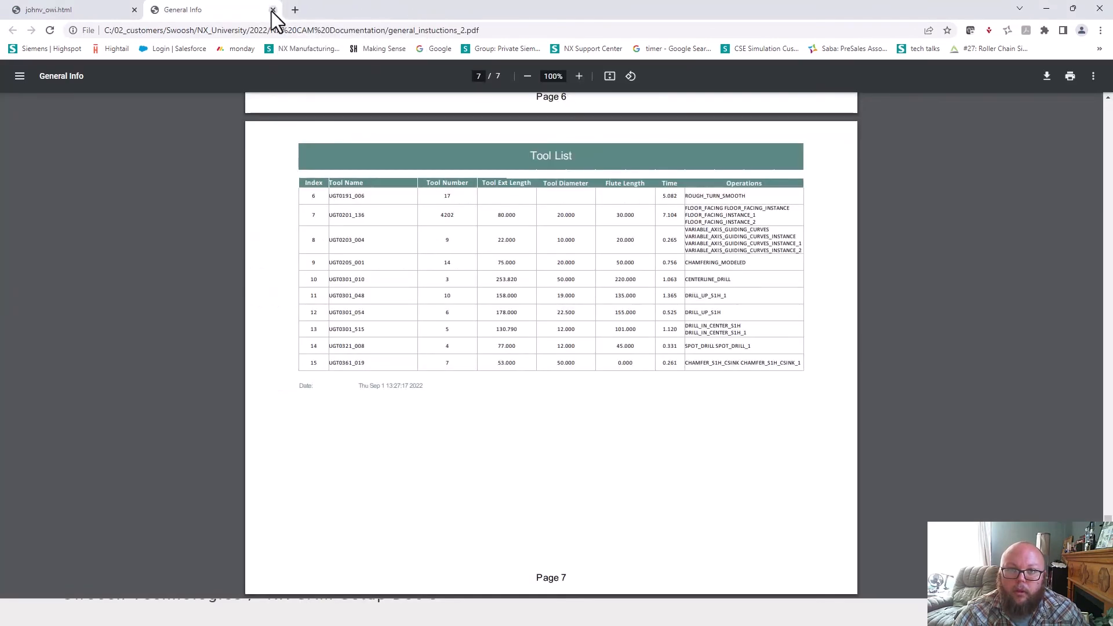
pyautogui.click(272, 10)
pyautogui.click(135, 10)
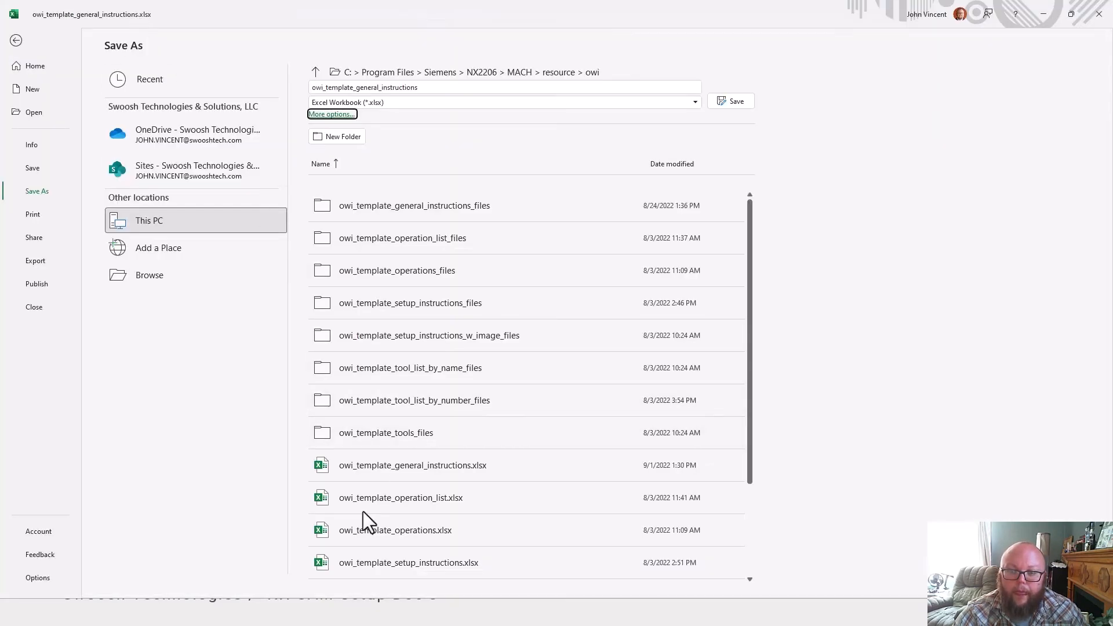
pyautogui.click(1101, 19)
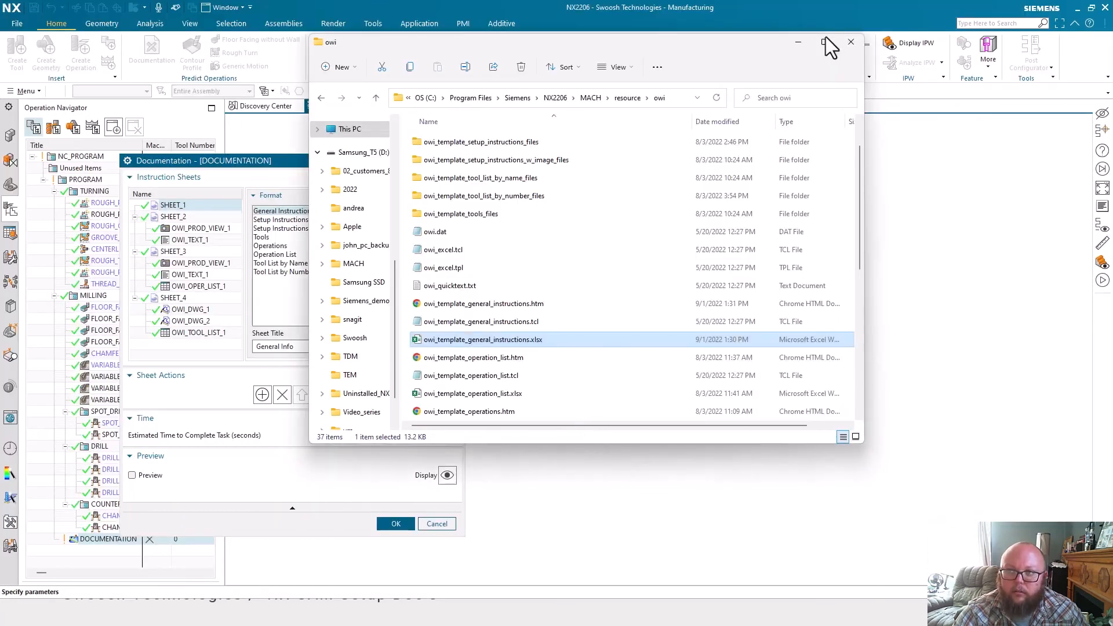
# Step: Return to the NX Documentation dialog and display a preview of the General Instructions sheet, SHEET_1
pyautogui.click(799, 44)
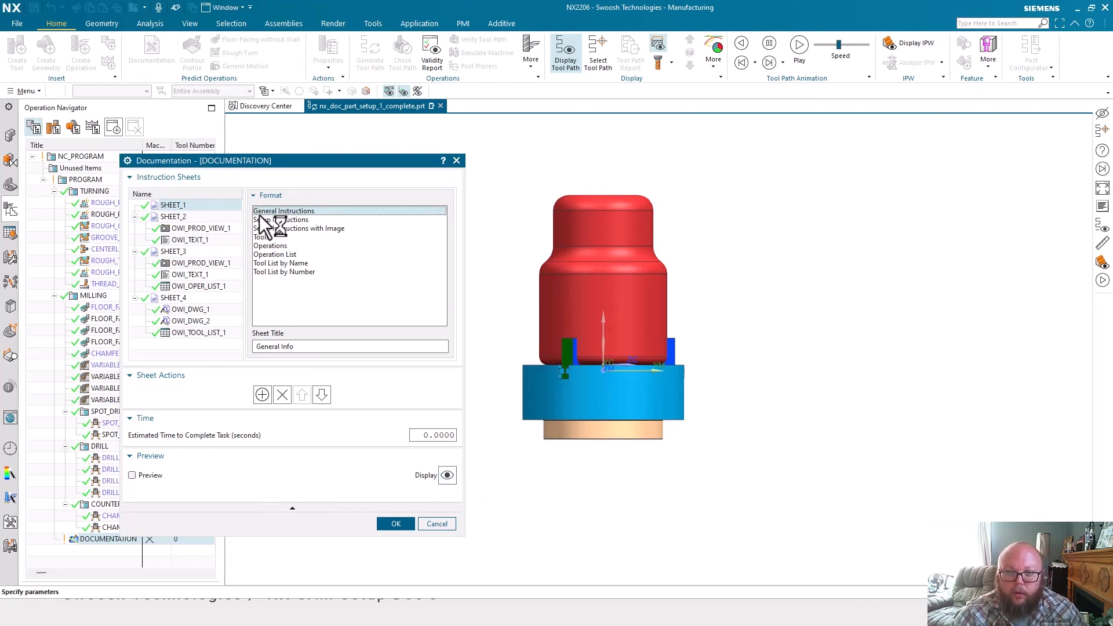
pyautogui.click(447, 475)
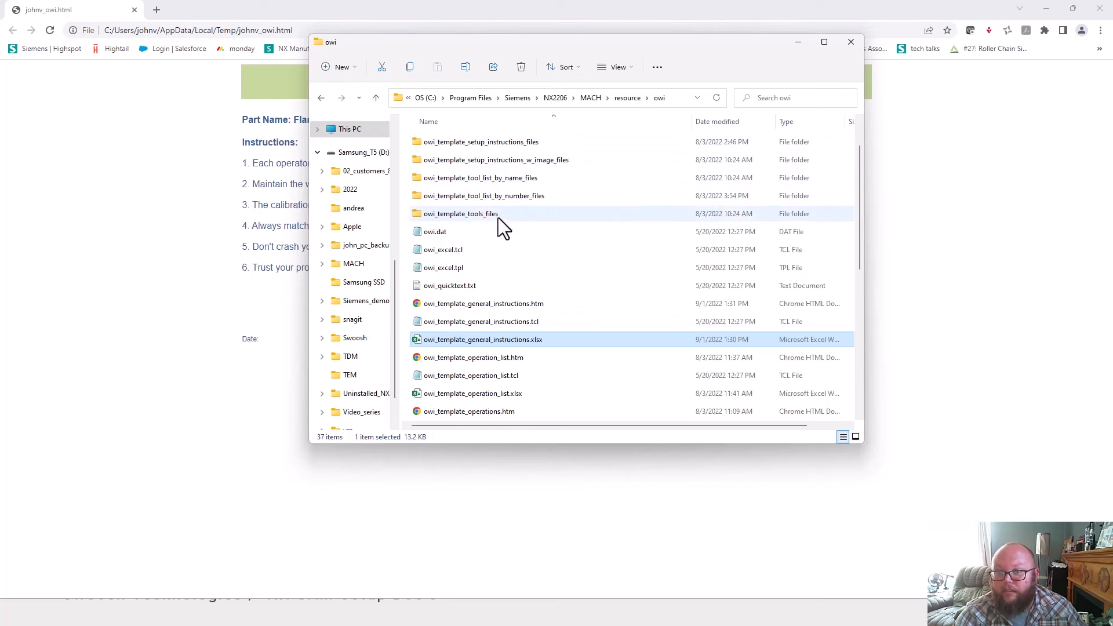
# Step: Look through the template files in the owi folder, then minimize the folder window
pyautogui.scroll(-3, 501, 203)
pyautogui.scroll(3, 505, 199)
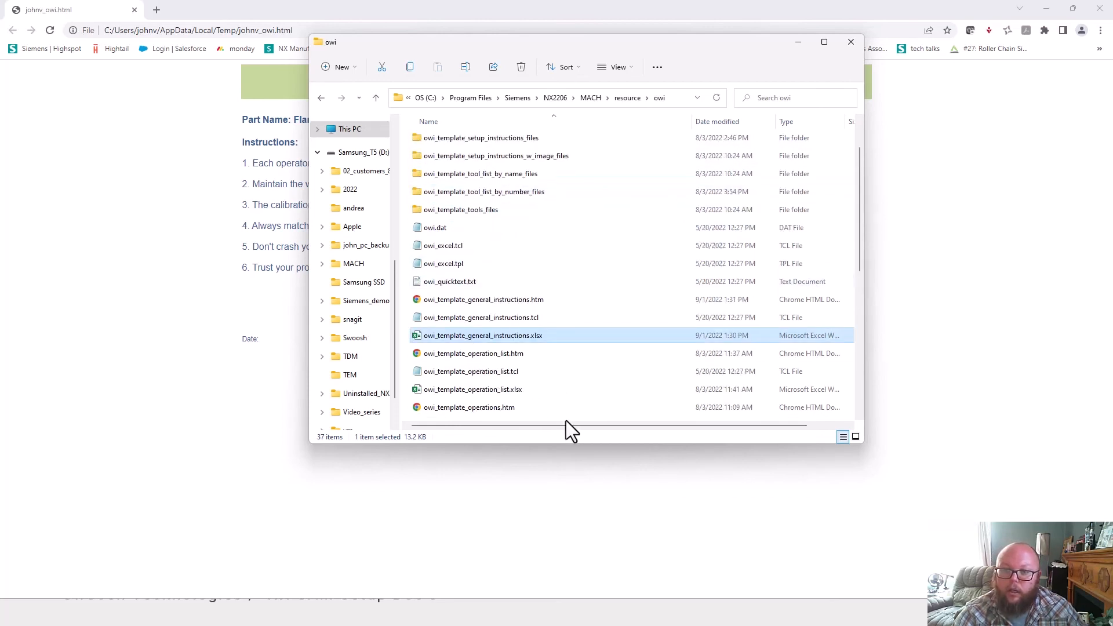
pyautogui.scroll(1, 539, 348)
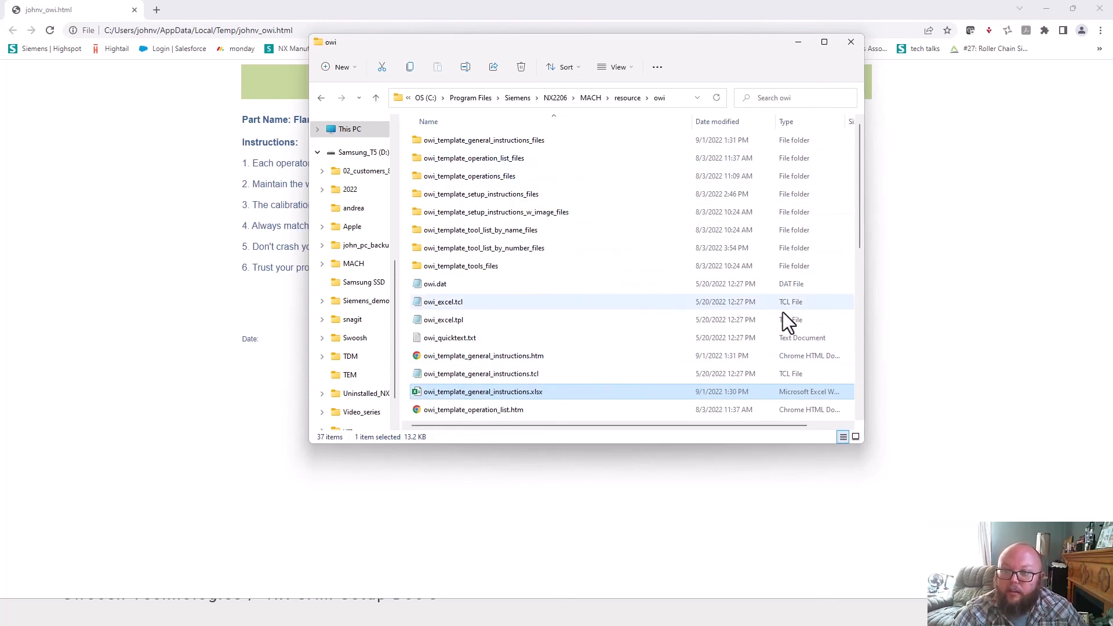
pyautogui.scroll(-2, 752, 245)
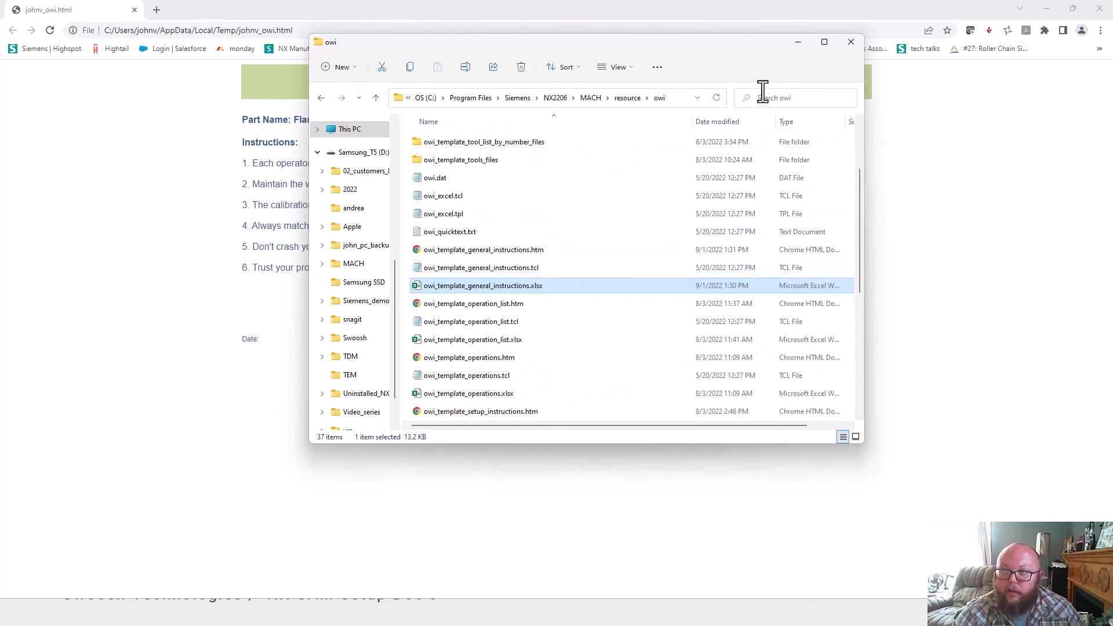
pyautogui.click(800, 43)
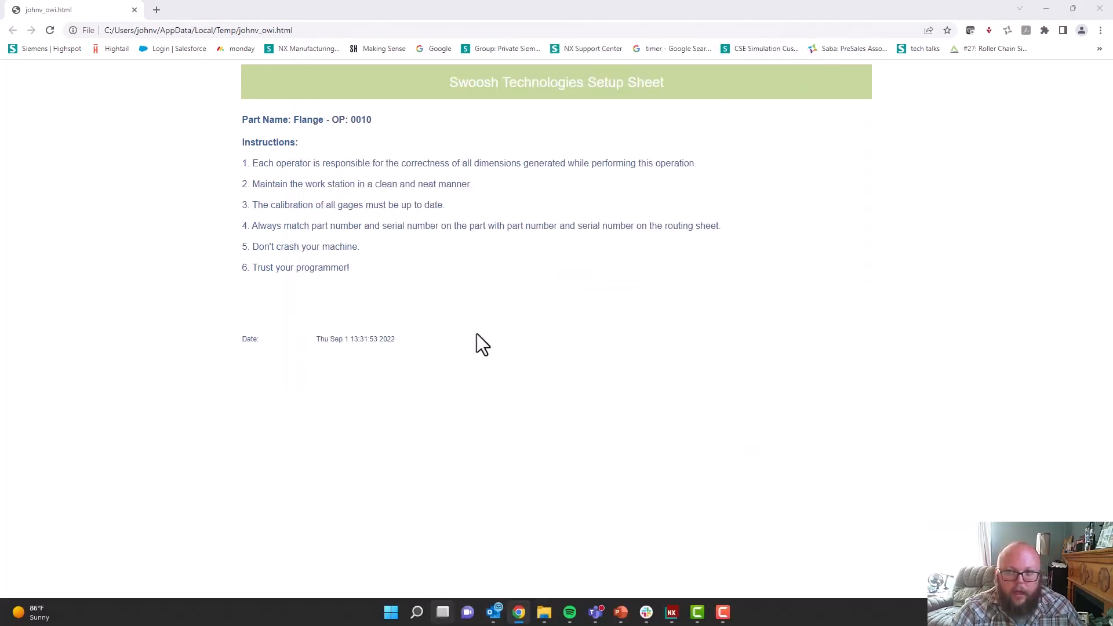
# Step: Switch back to the PowerPoint slide show and advance to the Missing Pictures slide
pyautogui.press('super+Tab')
pyautogui.click(665, 177)
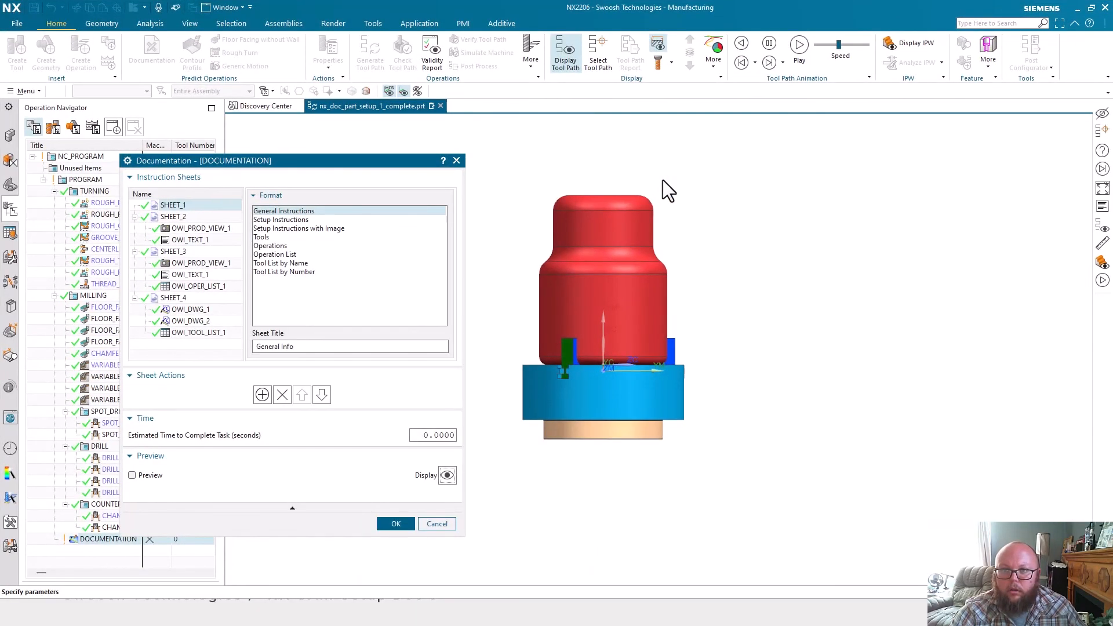
pyautogui.press('super+Tab')
pyautogui.click(467, 142)
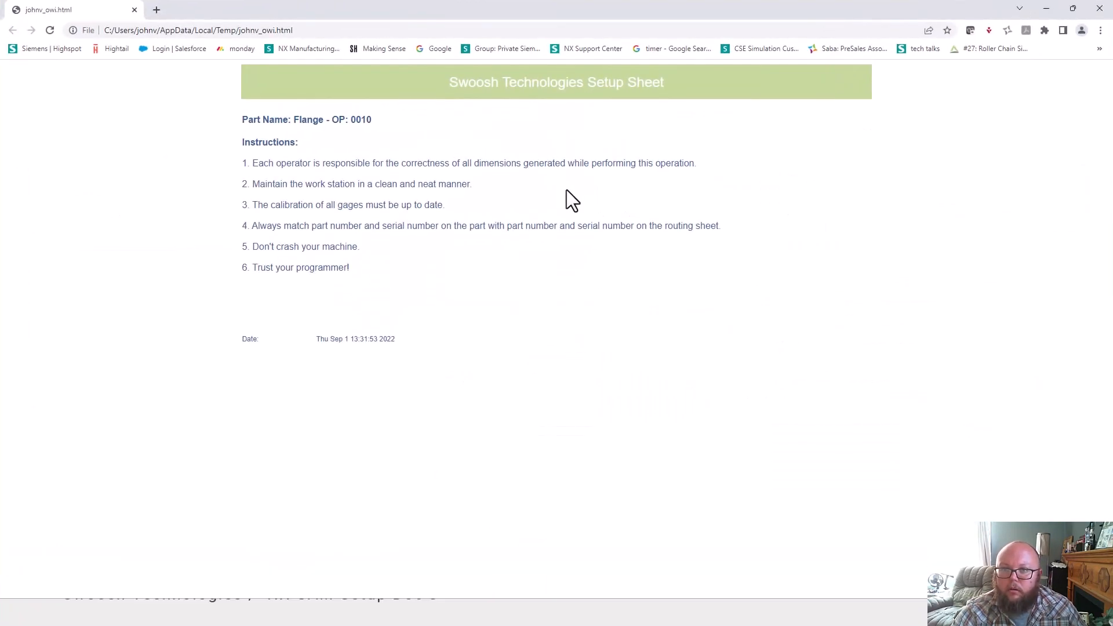
pyautogui.press('super+Tab')
pyautogui.click(856, 176)
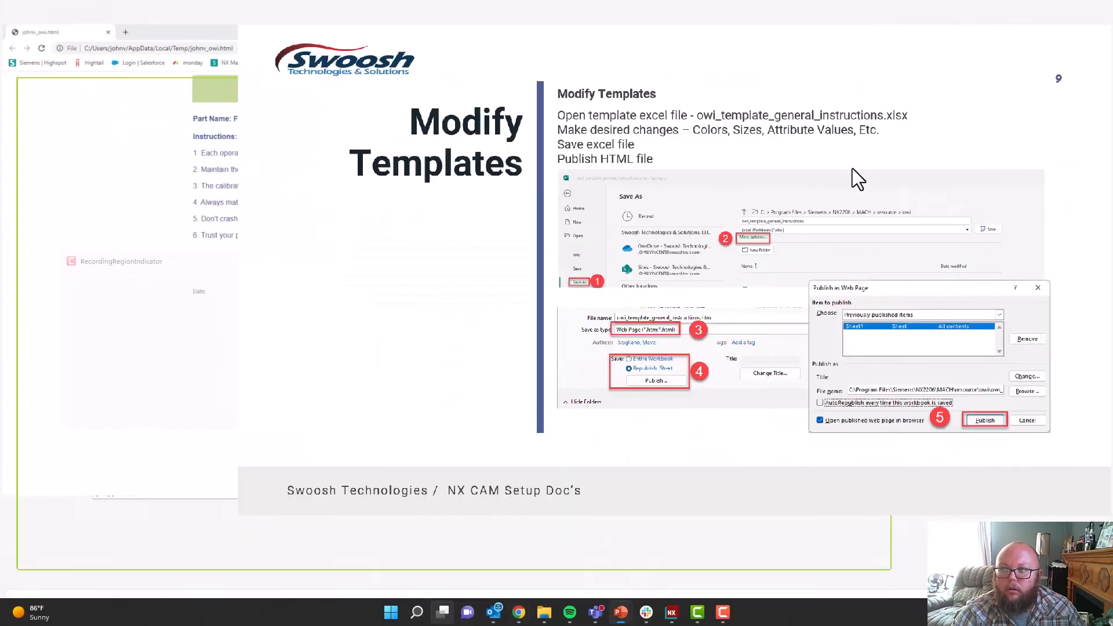
pyautogui.click(709, 221)
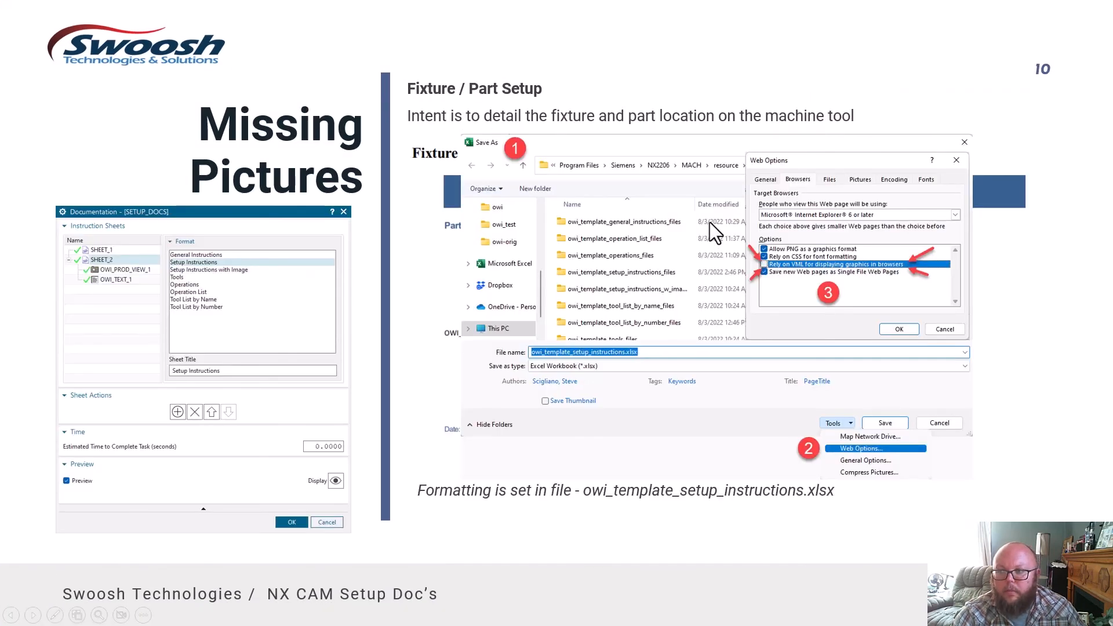